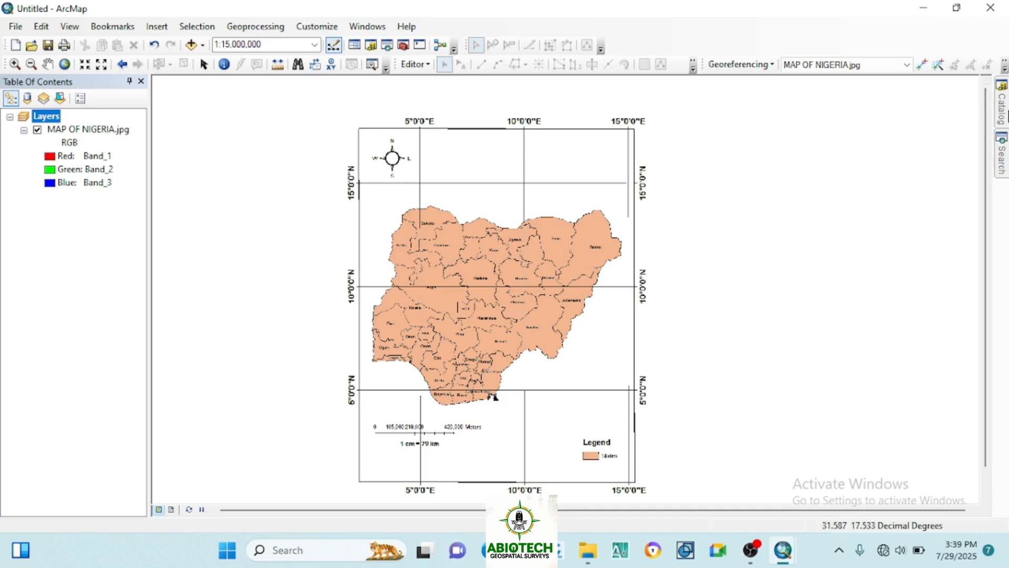
Create a new file geodatabase in the RASTER folder connection under GIS CLASS DATA
click(1002, 108)
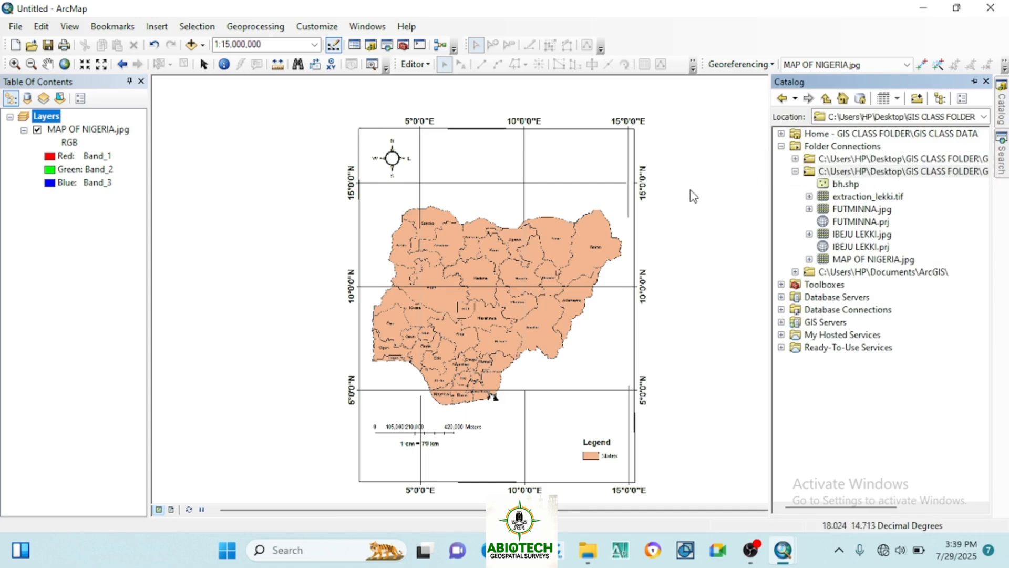
click(796, 171)
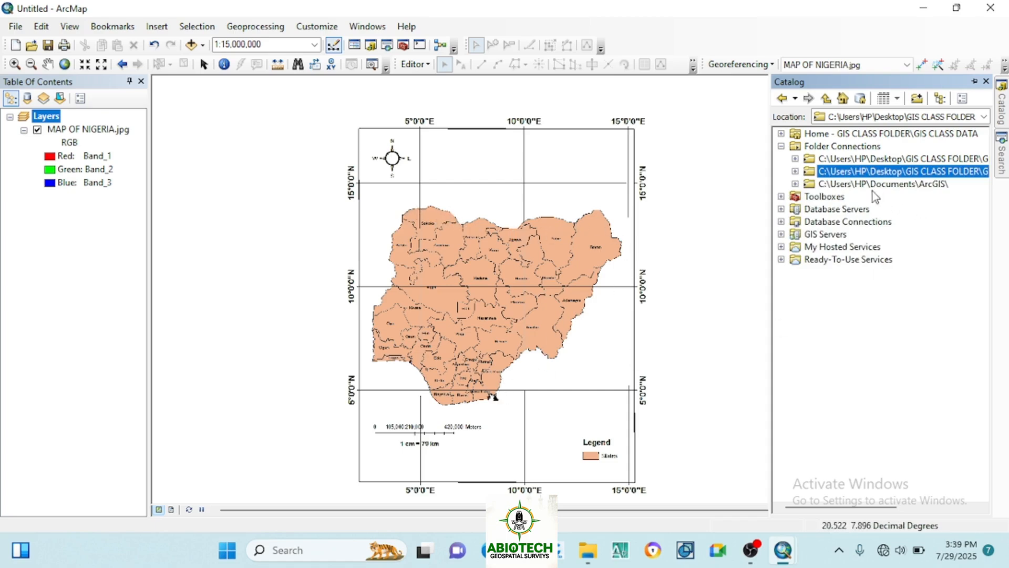
right_click(834, 176)
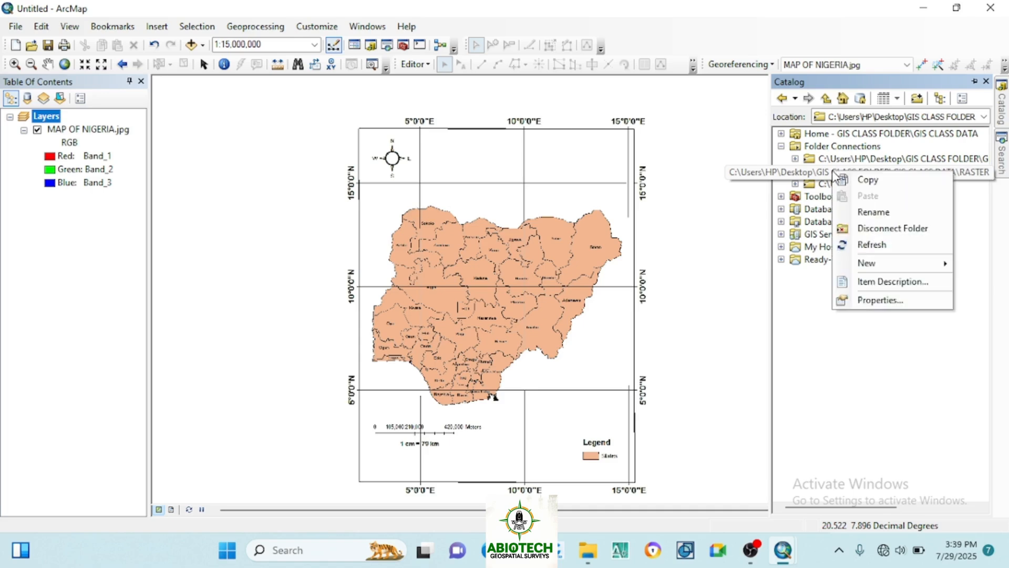
mouse_move(872, 268)
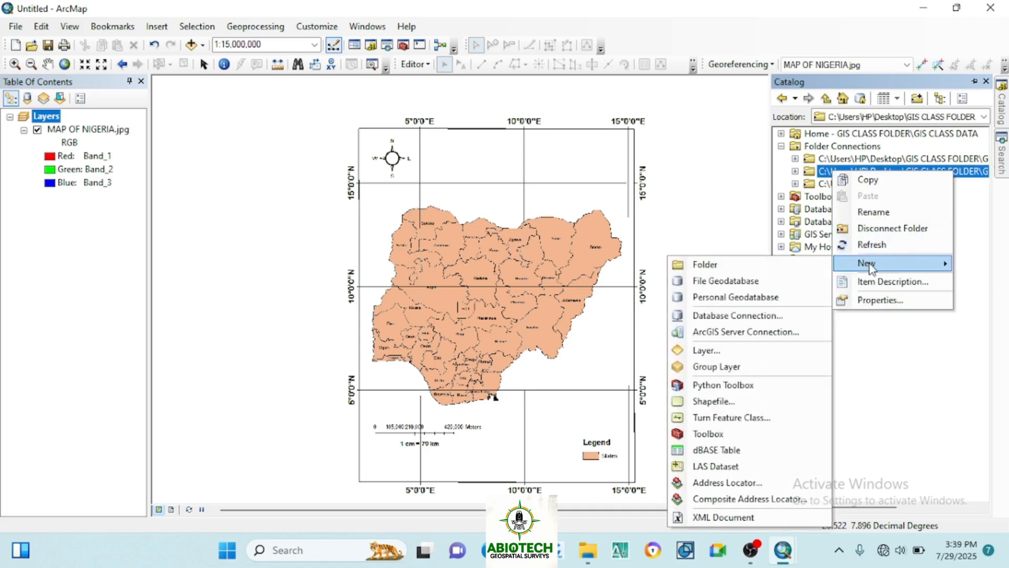
click(728, 281)
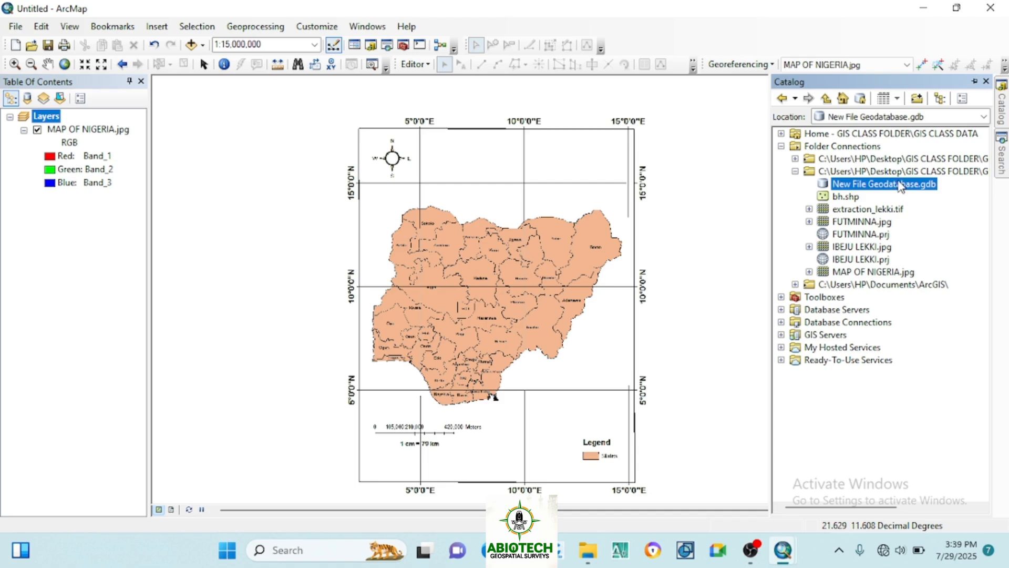
Rename the new file geodatabase as nigeria nn
click(849, 184)
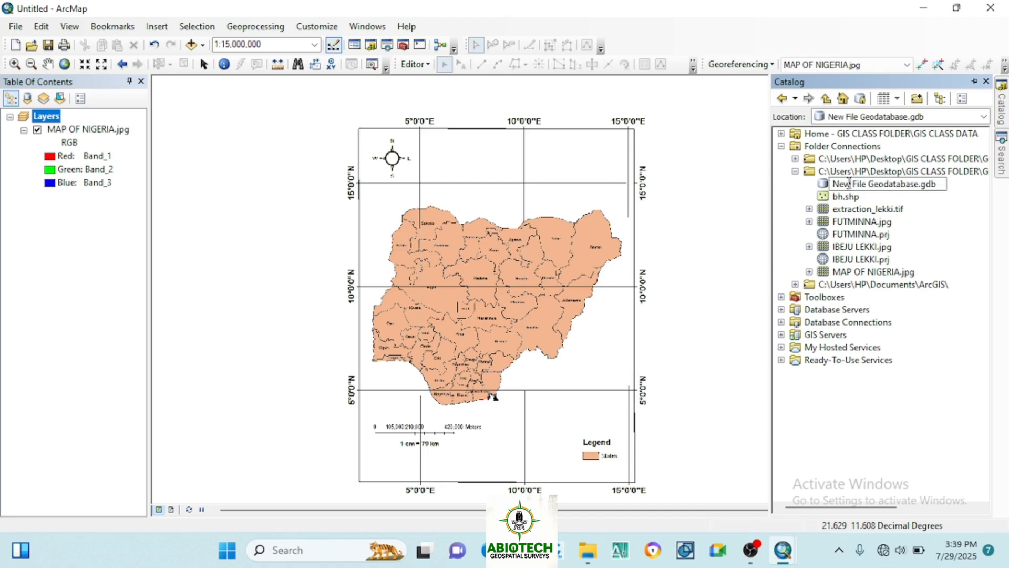
key(ctrl+a)
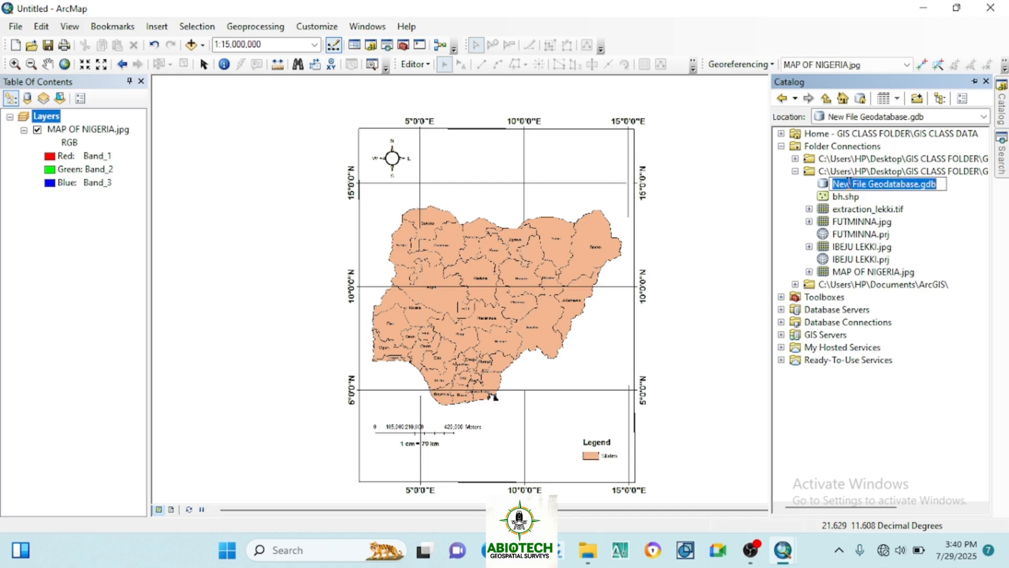
text(ni)
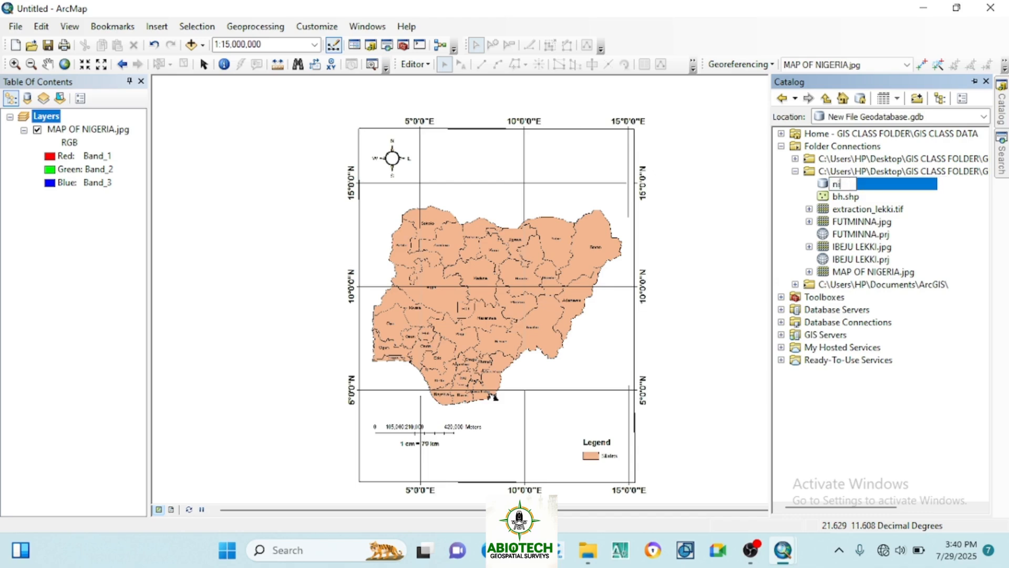
text(geria nn)
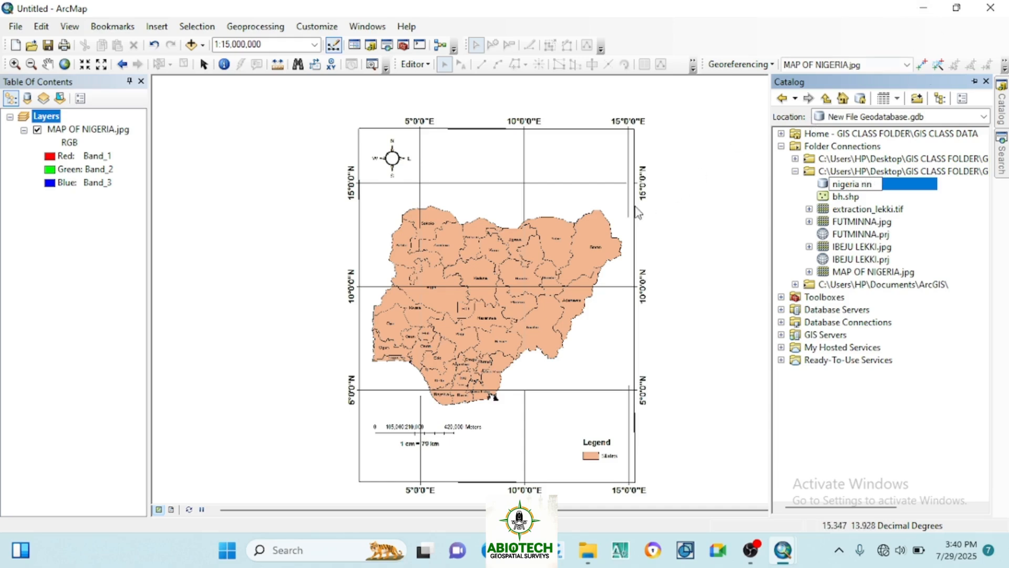
key(Return)
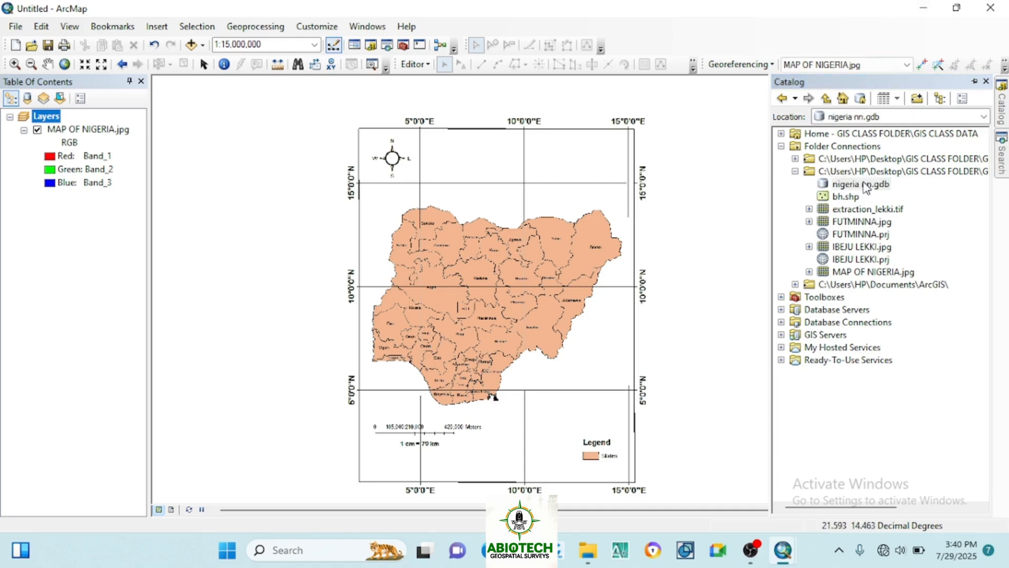
Start a new feature class in the nigeria nn geodatabase, named boundary and storing Polygon Features
click(865, 187)
right_click(864, 187)
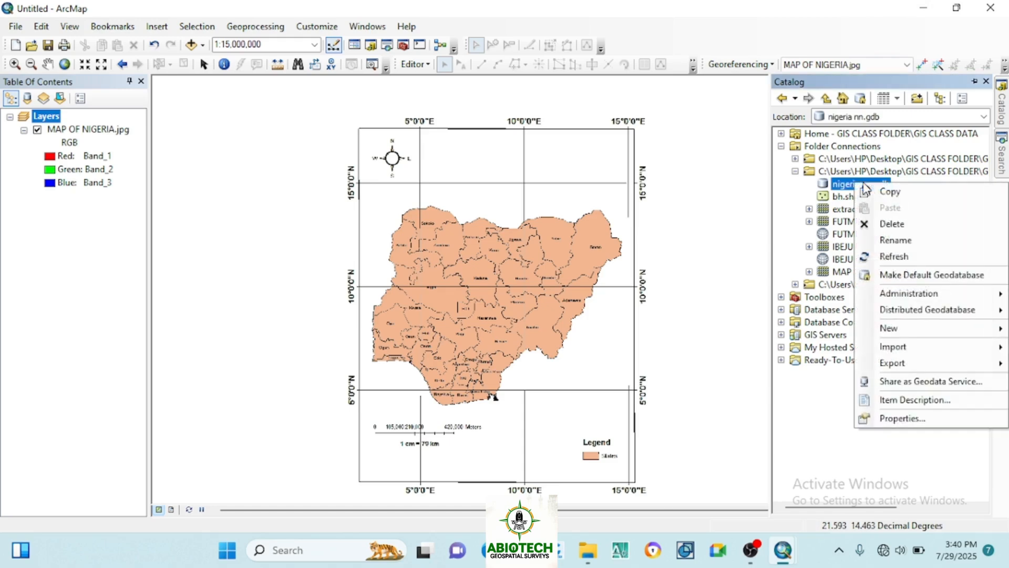
mouse_move(894, 330)
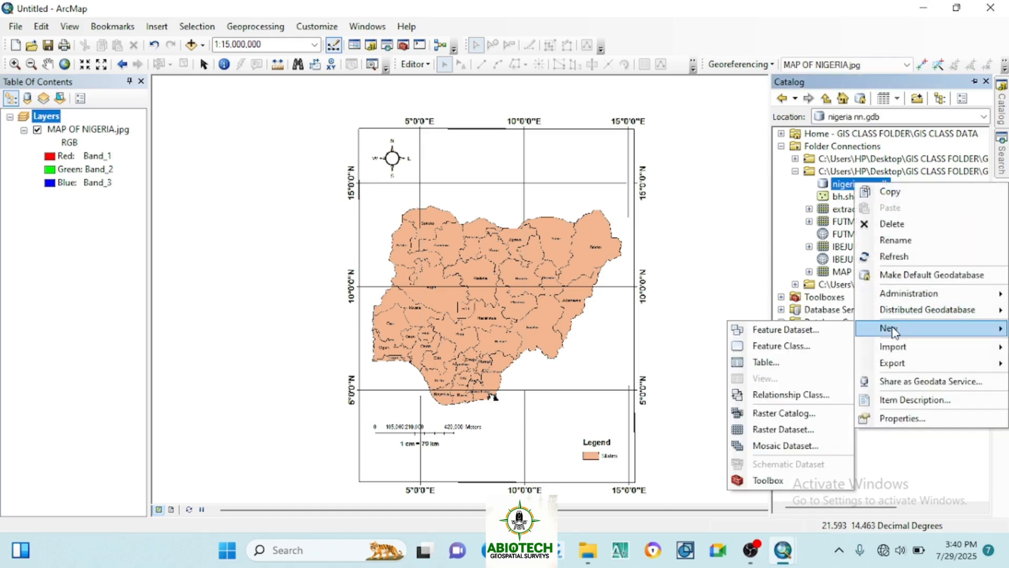
click(791, 346)
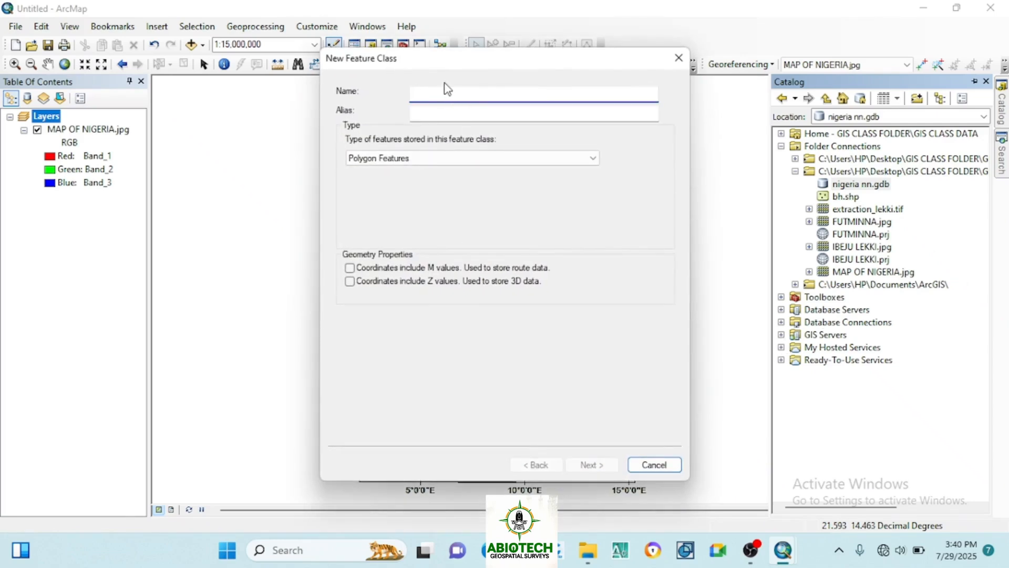
text(boundary)
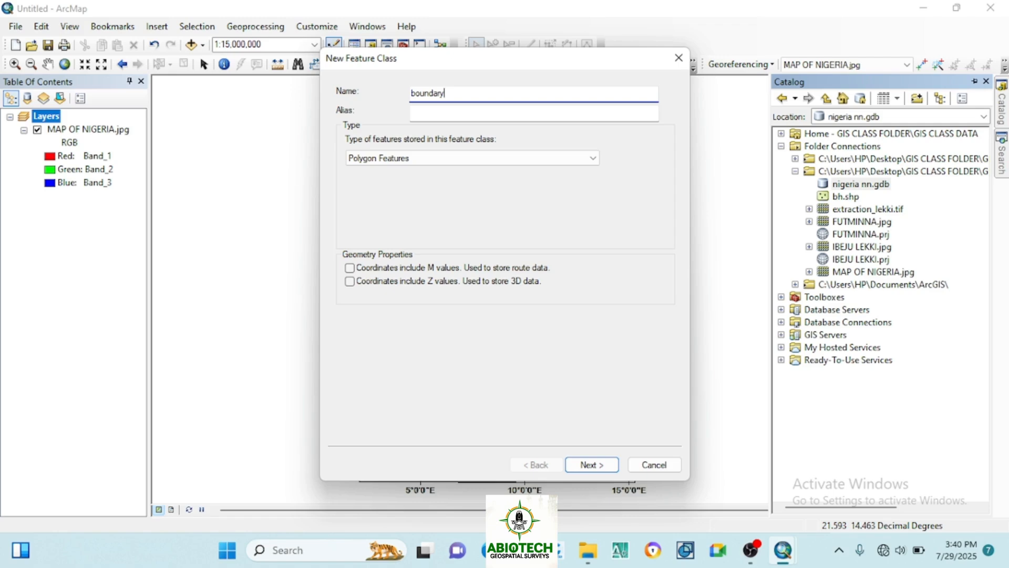
click(460, 159)
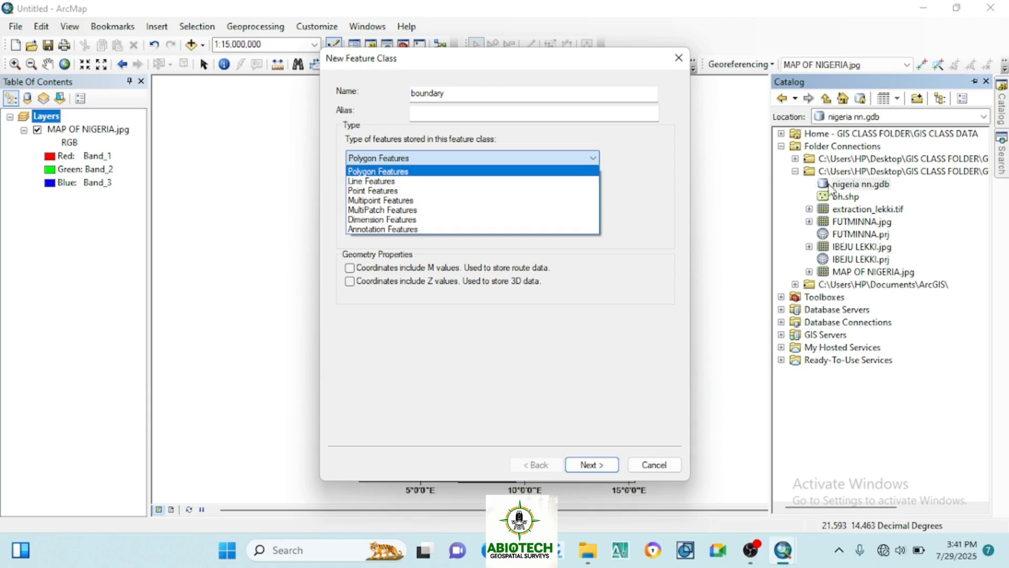
click(655, 200)
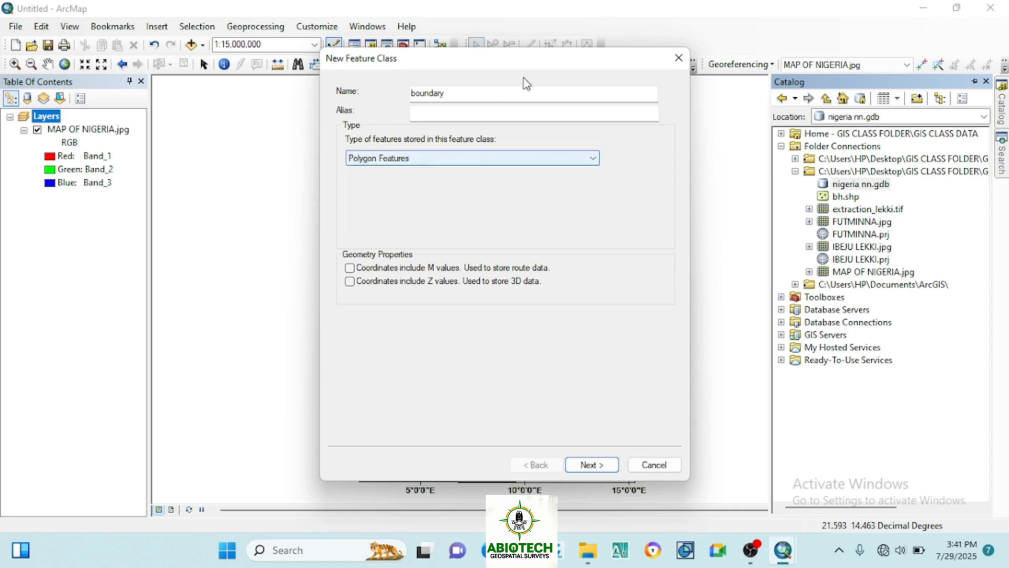
Try the feature class name "boundary gd" and revert it to "boundary"
drag(543, 64, 180, 93)
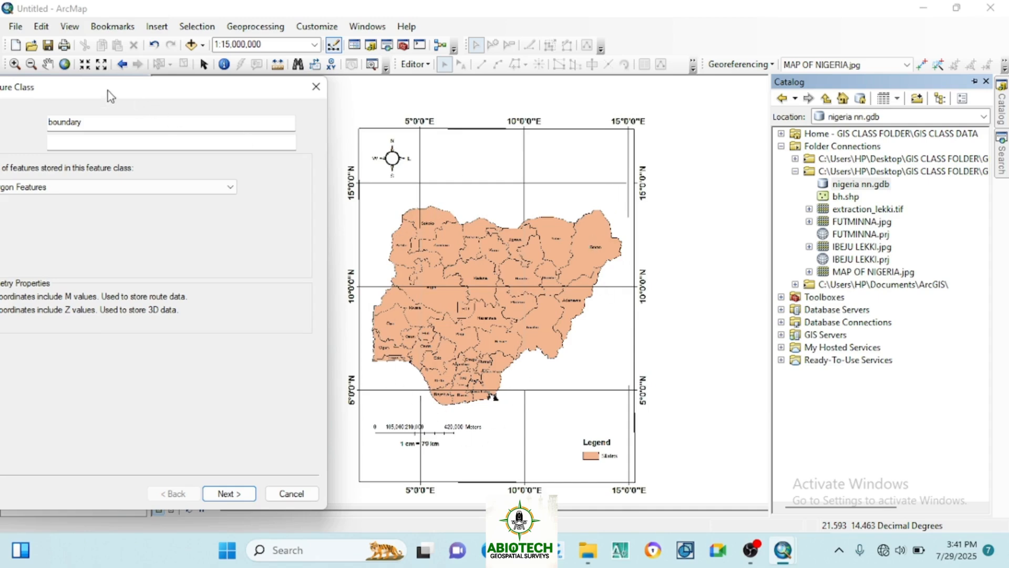
drag(109, 90, 446, 109)
click(421, 142)
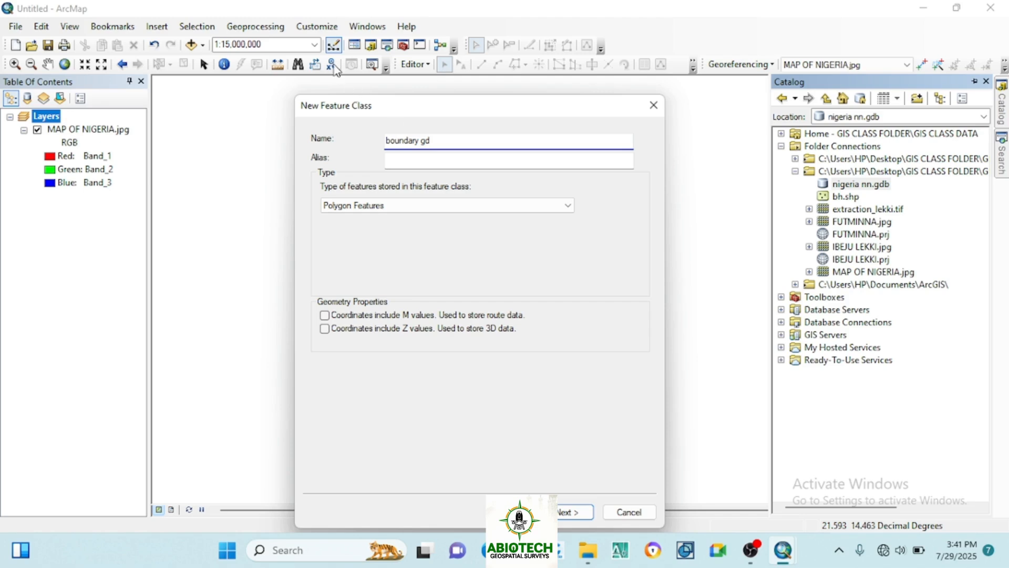
click(560, 514)
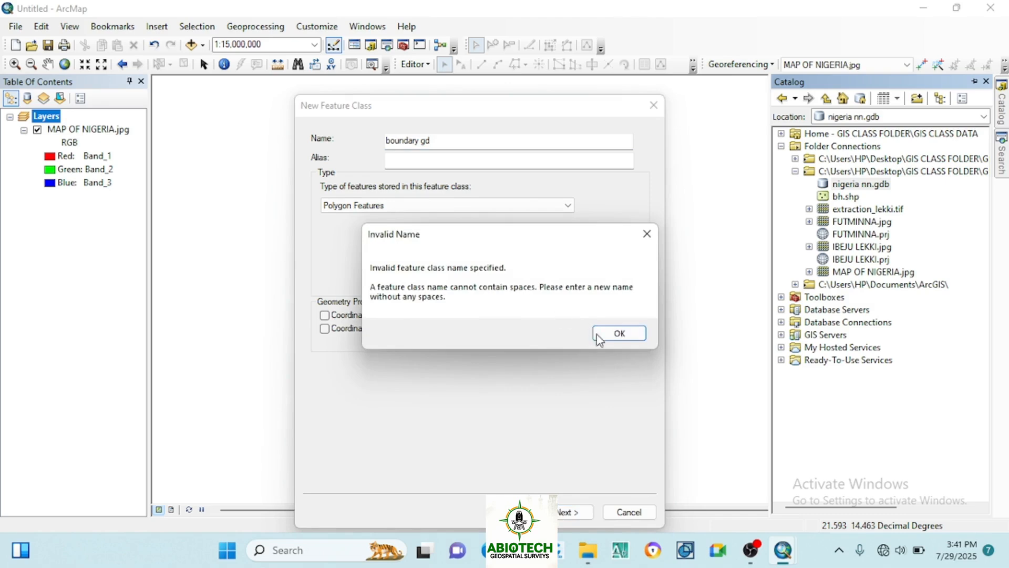
click(615, 334)
click(449, 142)
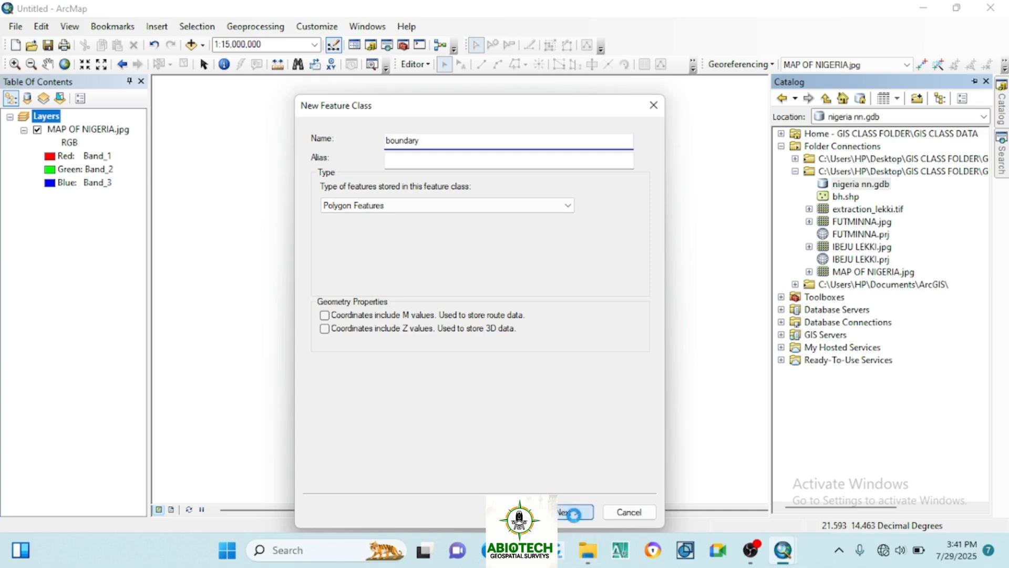
Define a new geographic coordinate system with the D_WGS_1984 datum for the boundary feature class's XY coordinates
click(569, 513)
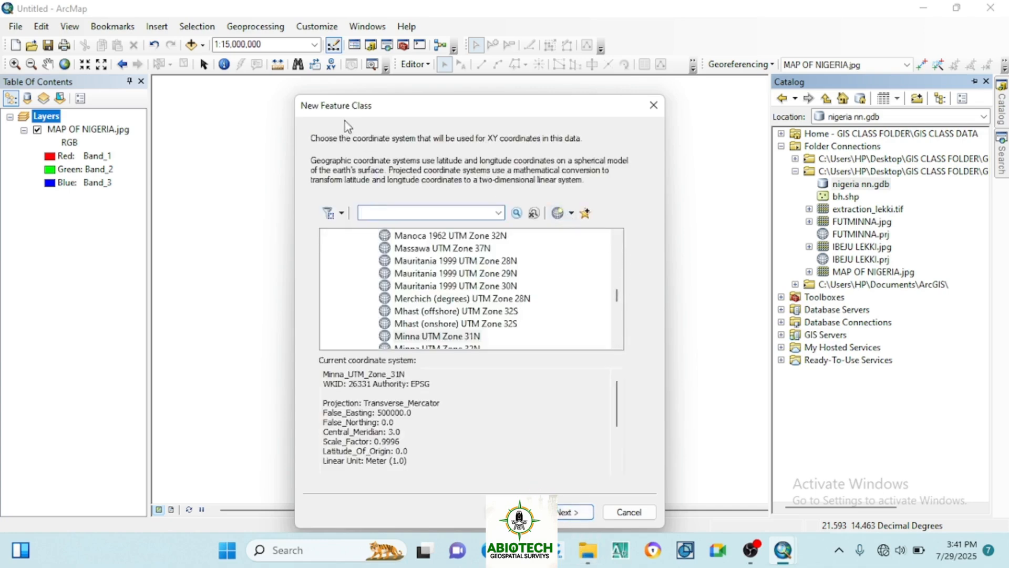
click(571, 213)
mouse_move(586, 231)
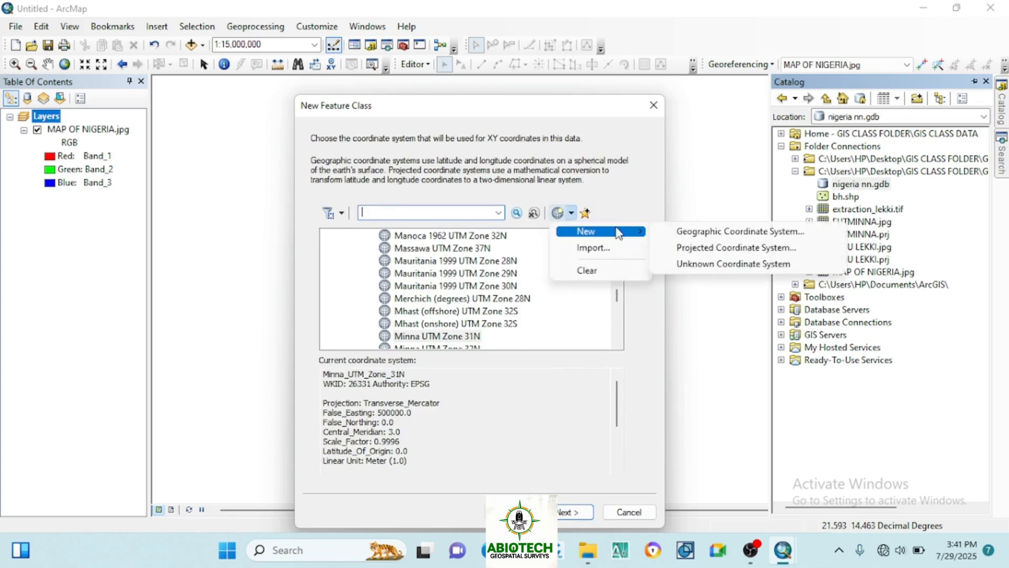
click(683, 230)
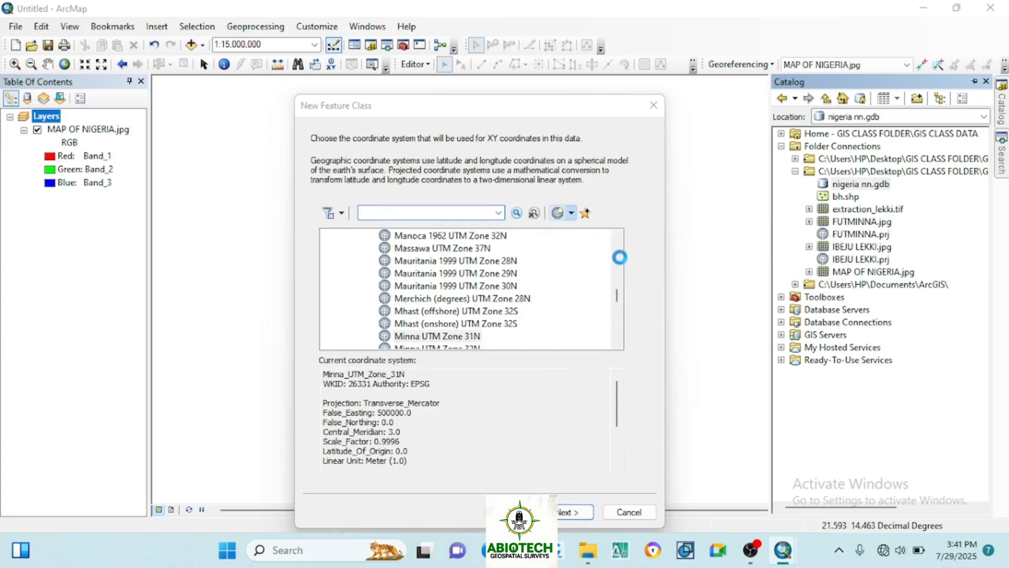
click(577, 209)
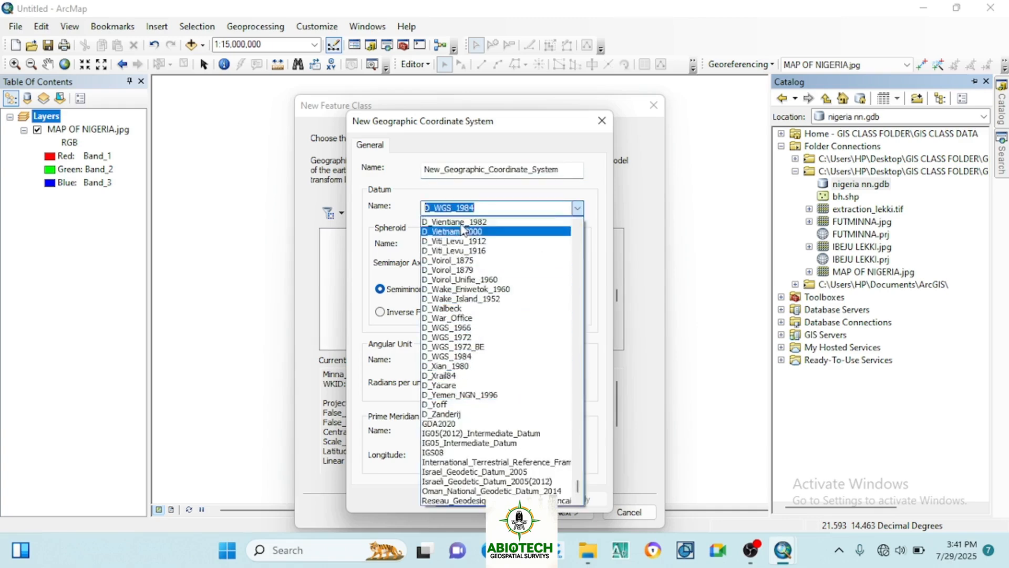
click(480, 208)
click(577, 208)
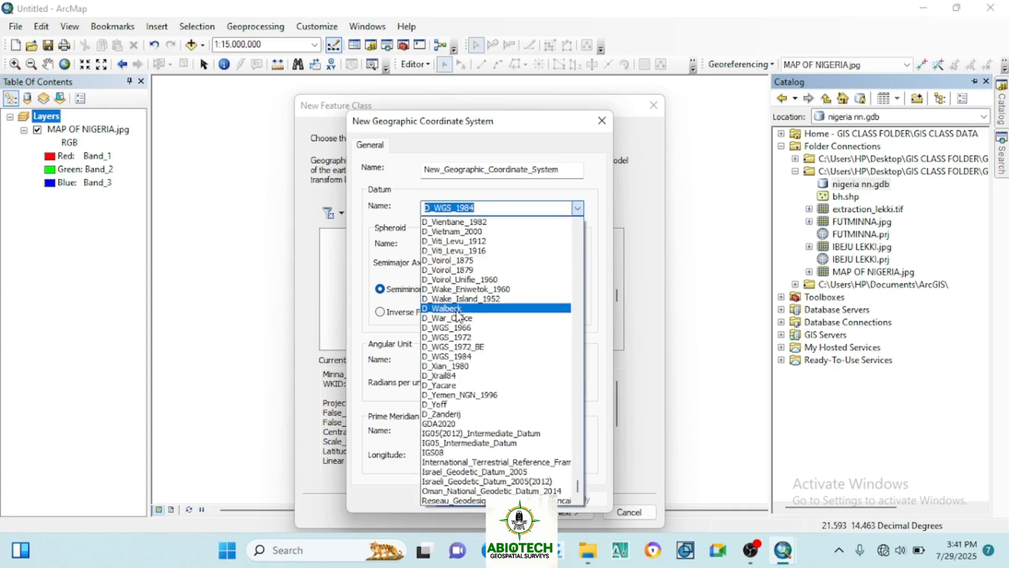
click(456, 356)
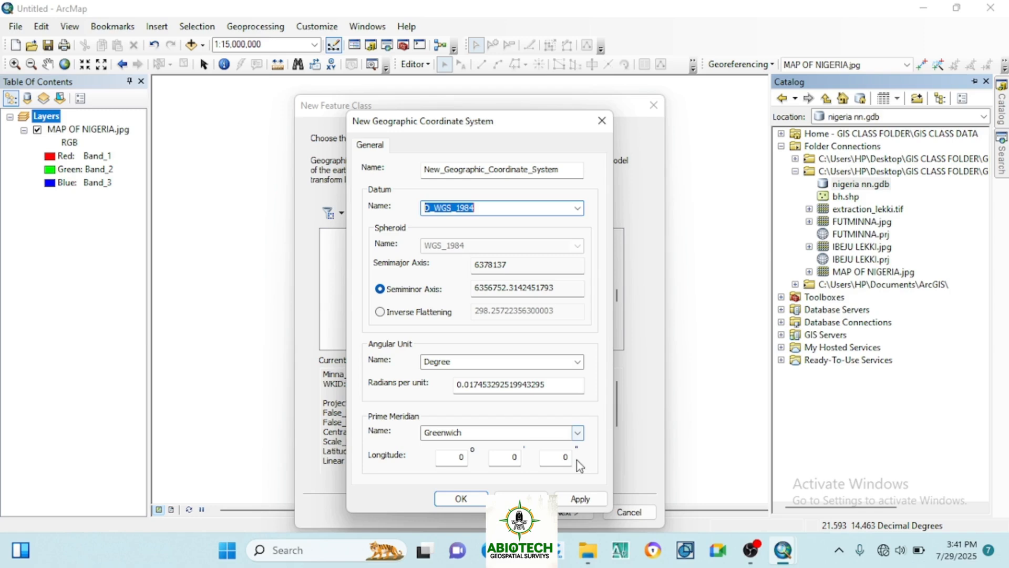
click(577, 498)
click(461, 499)
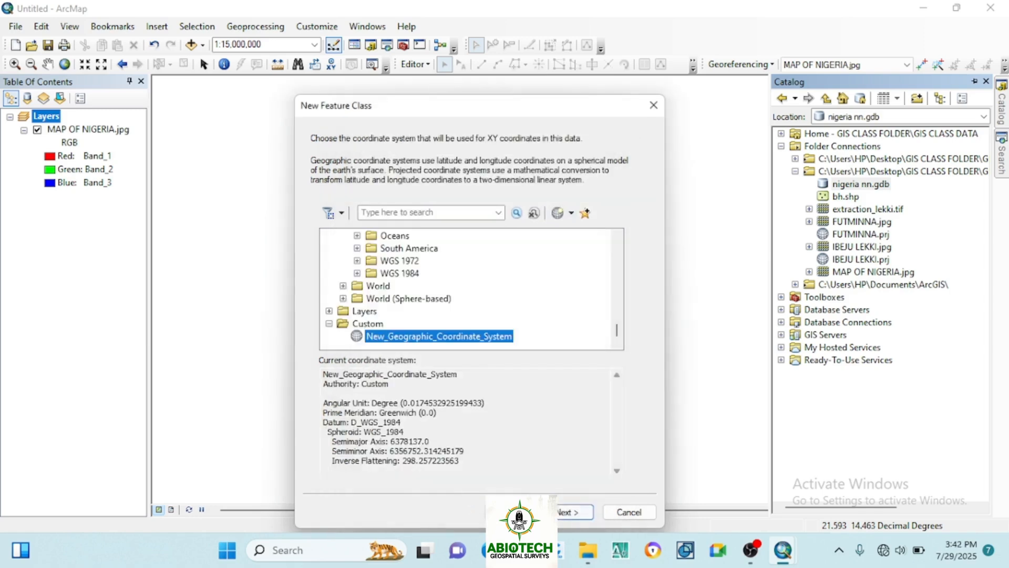
Finish creating the boundary feature class with the Default configuration keyword and default fields, and keep the Catalog pinned open
click(562, 512)
click(561, 512)
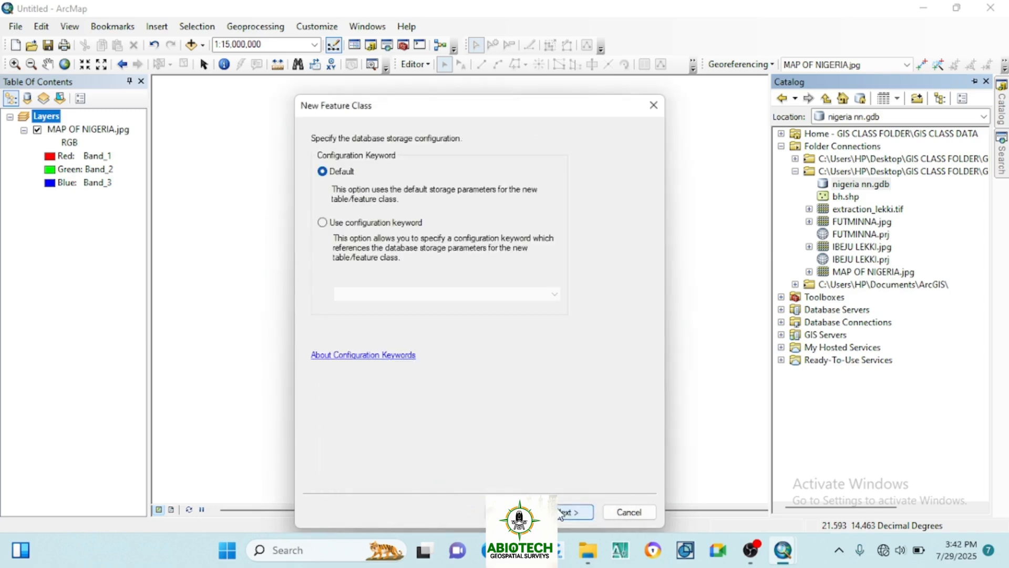
click(561, 512)
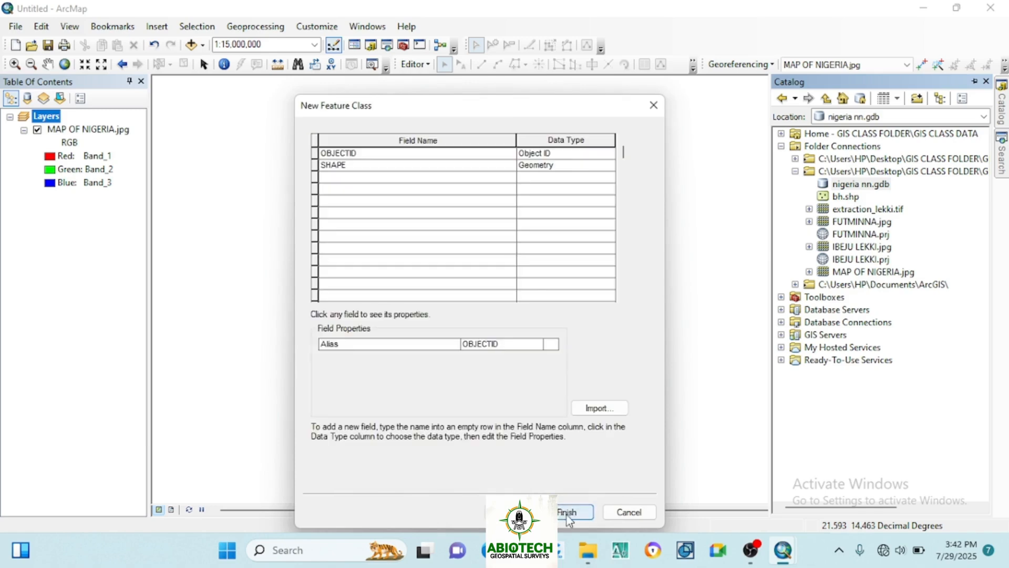
click(568, 513)
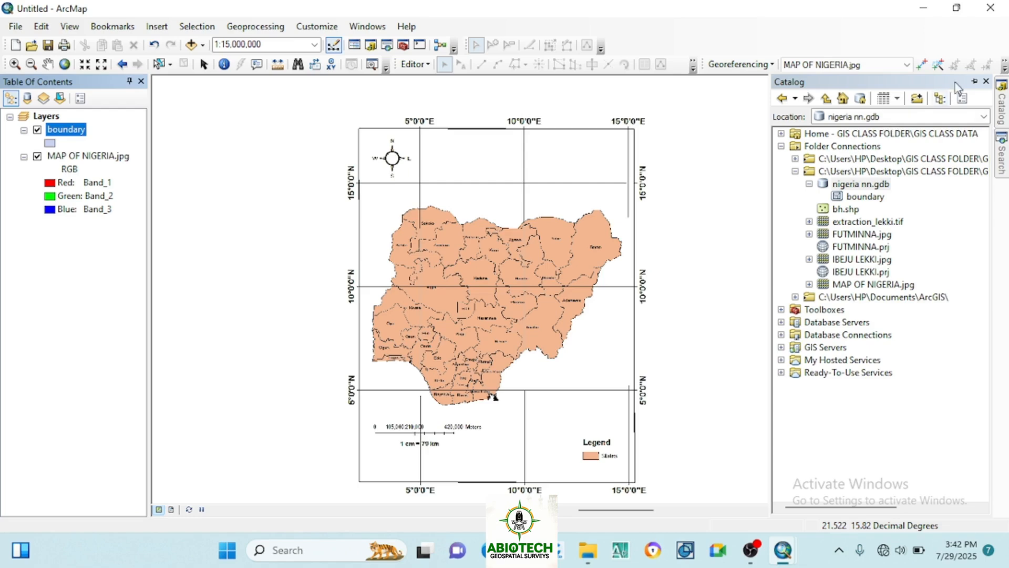
click(975, 82)
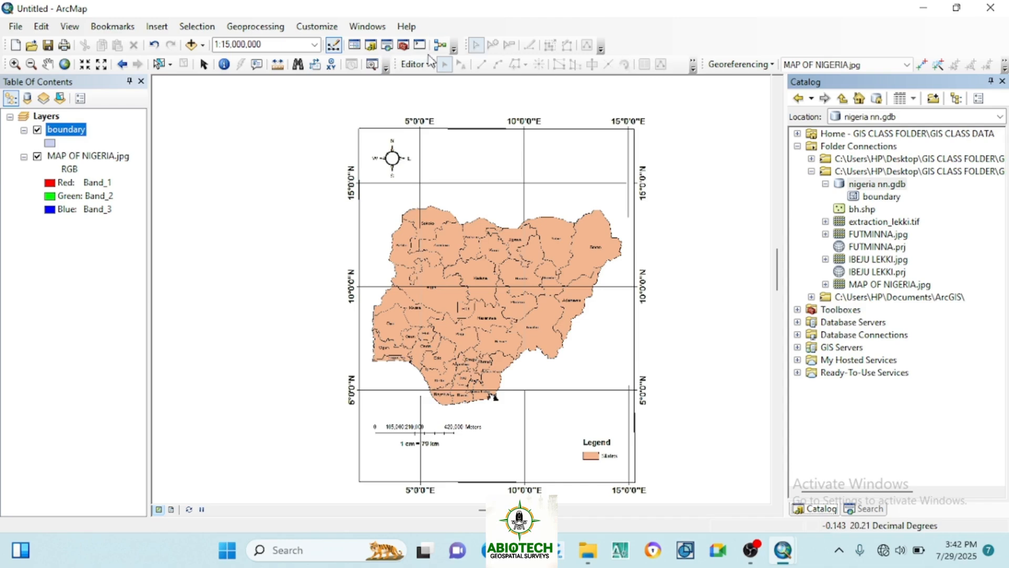
Hide the Editor toolbar and show it again
right_click(803, 24)
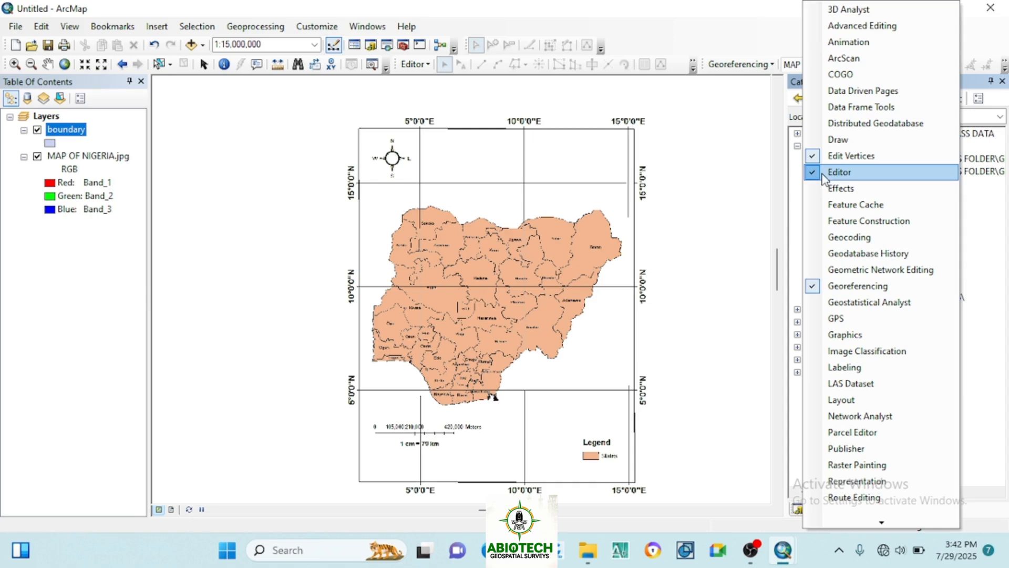
click(844, 175)
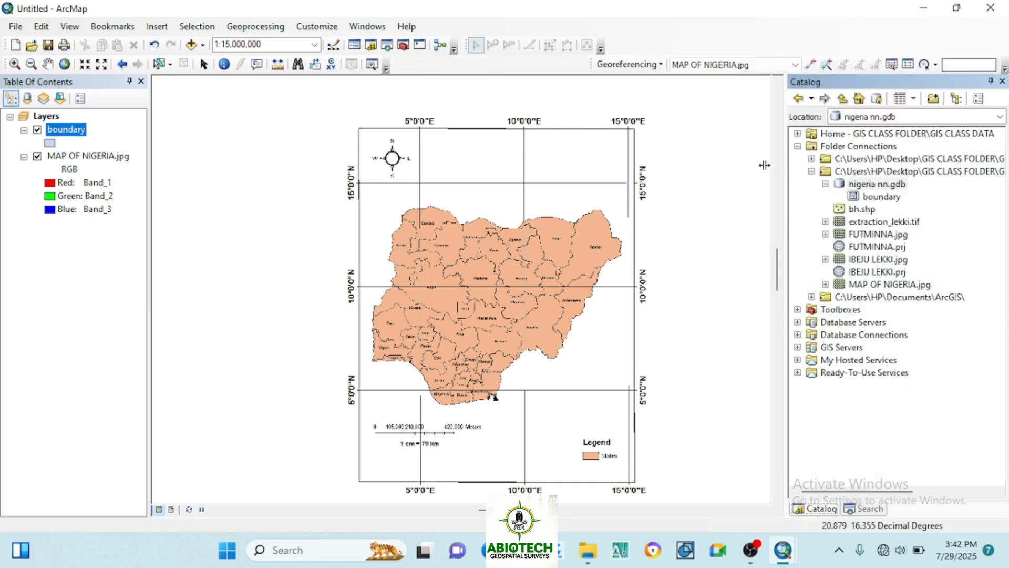
right_click(813, 24)
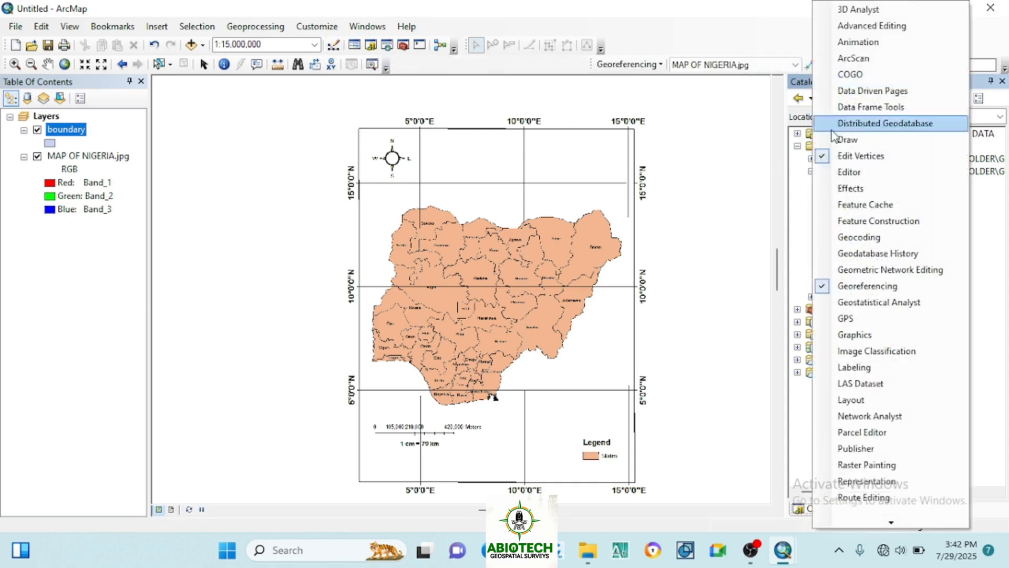
click(840, 174)
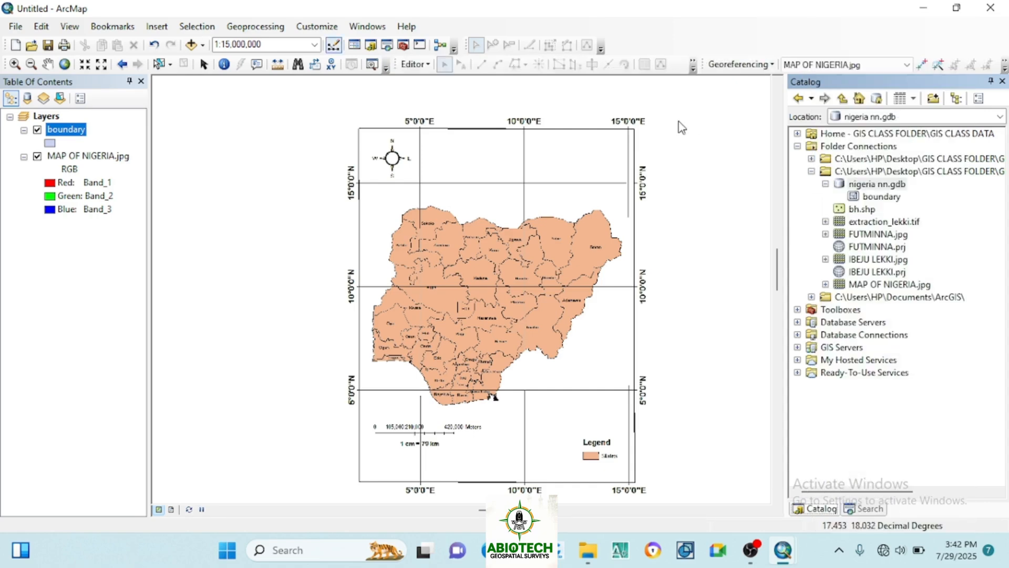
Collapse the Catalog out of the way and start an edit session
click(990, 82)
click(423, 65)
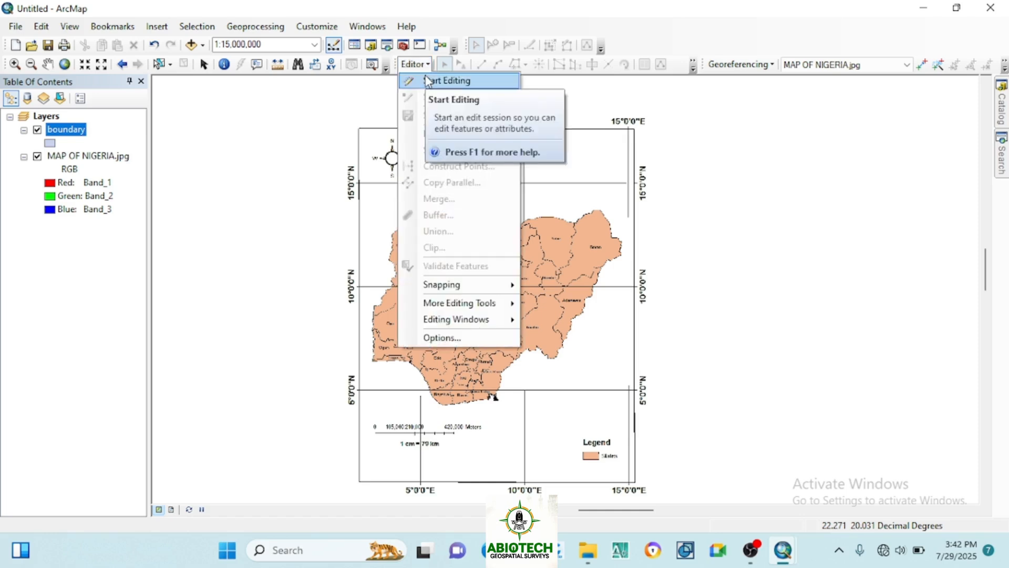
click(428, 80)
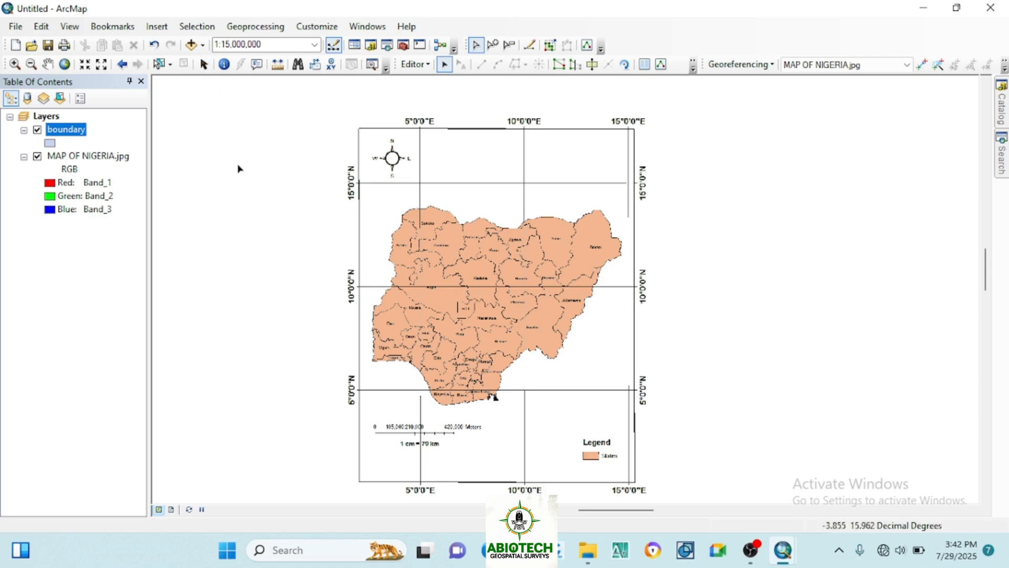
Show the Create Features window and choose the boundary template for drawing a polygon
click(426, 65)
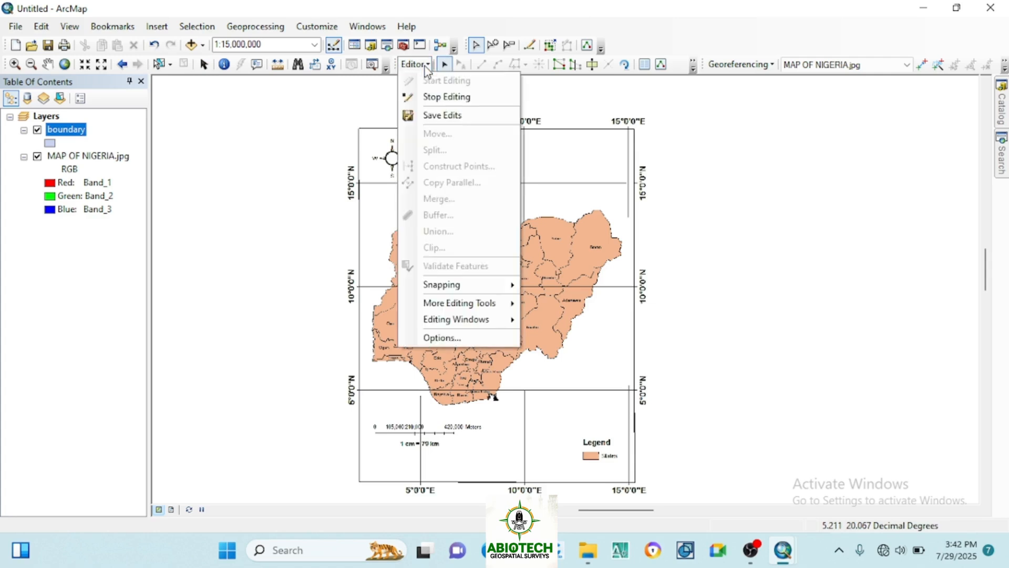
mouse_move(451, 326)
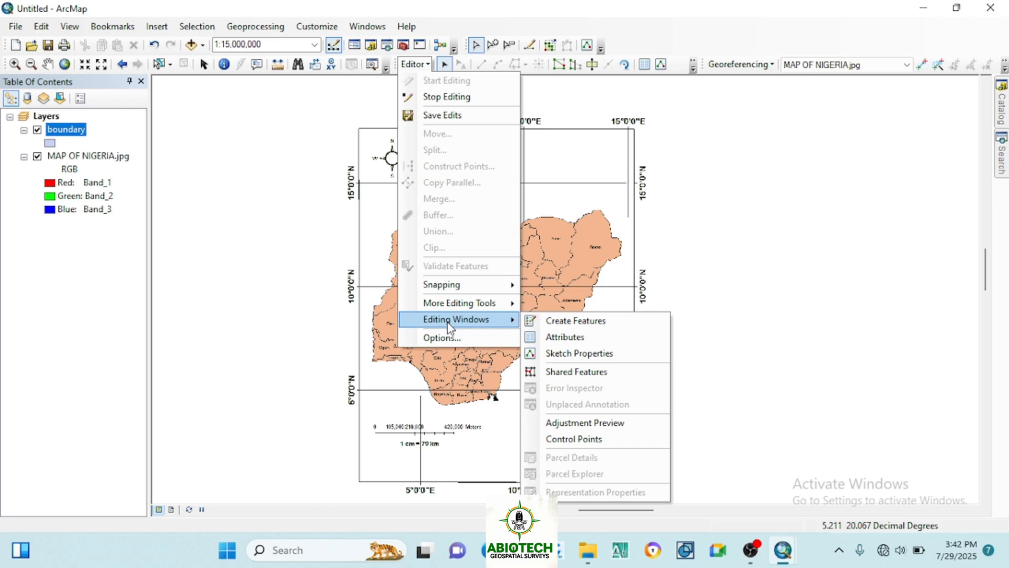
click(554, 322)
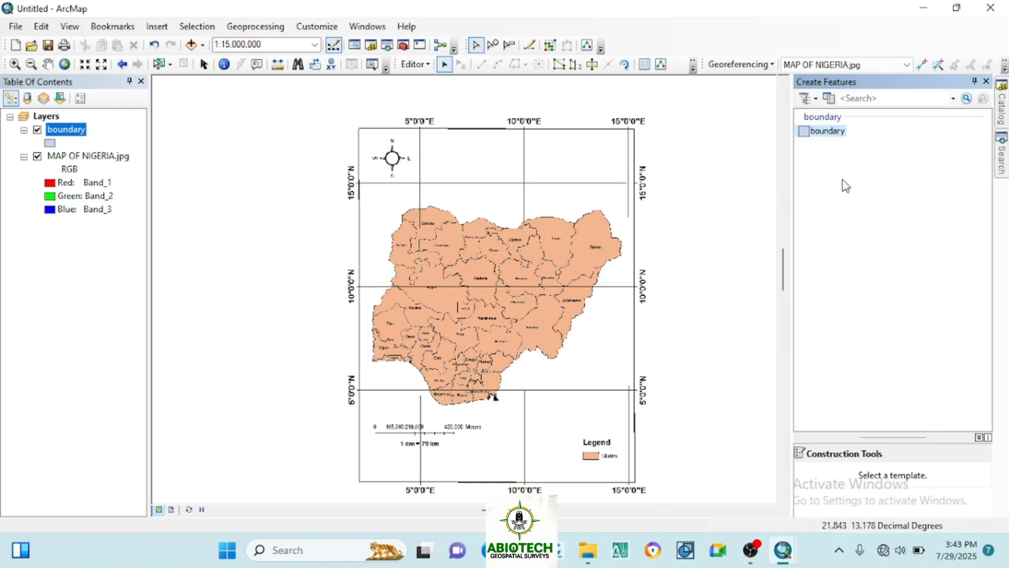
click(825, 132)
Start the boundary polygon at the southwestern corner of Lagos and trace the western border north along Ogun
scroll(443, 345, down, 5)
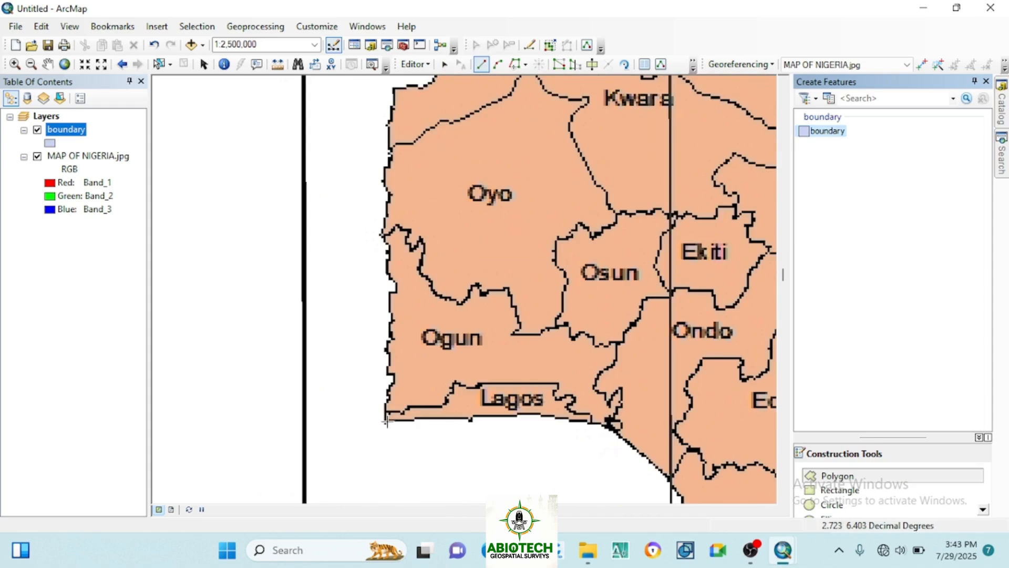
click(385, 421)
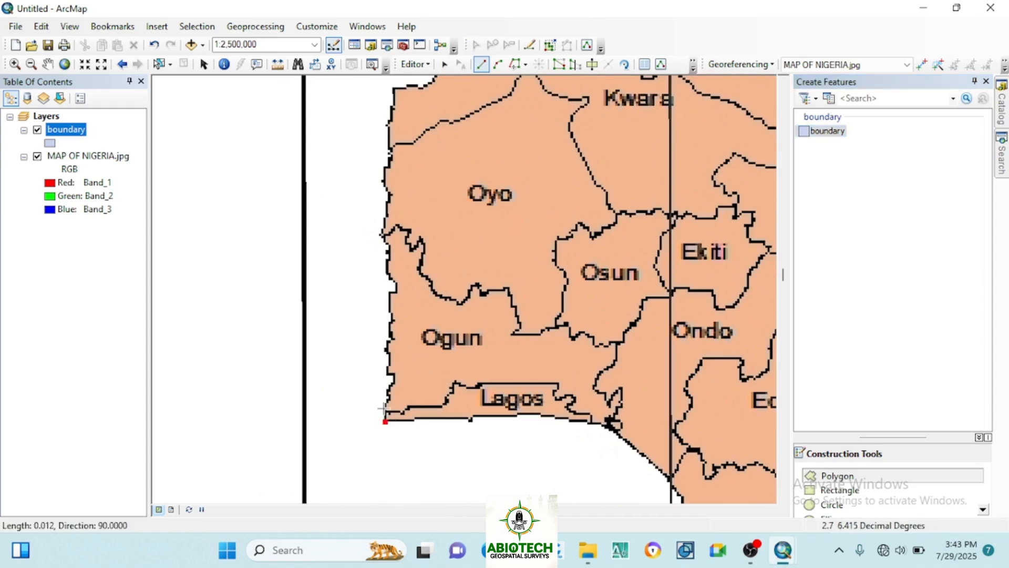
click(386, 405)
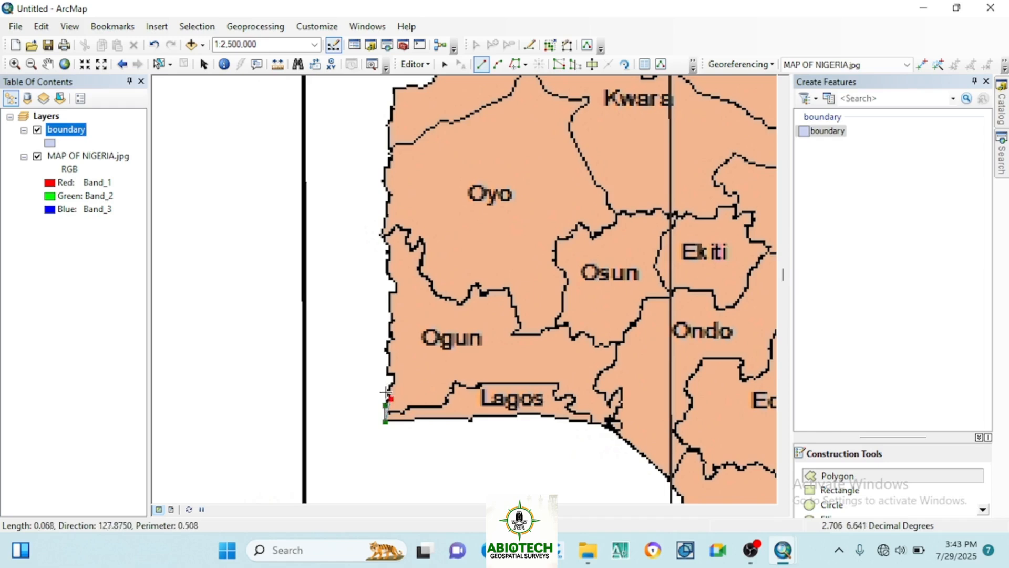
click(388, 392)
click(395, 376)
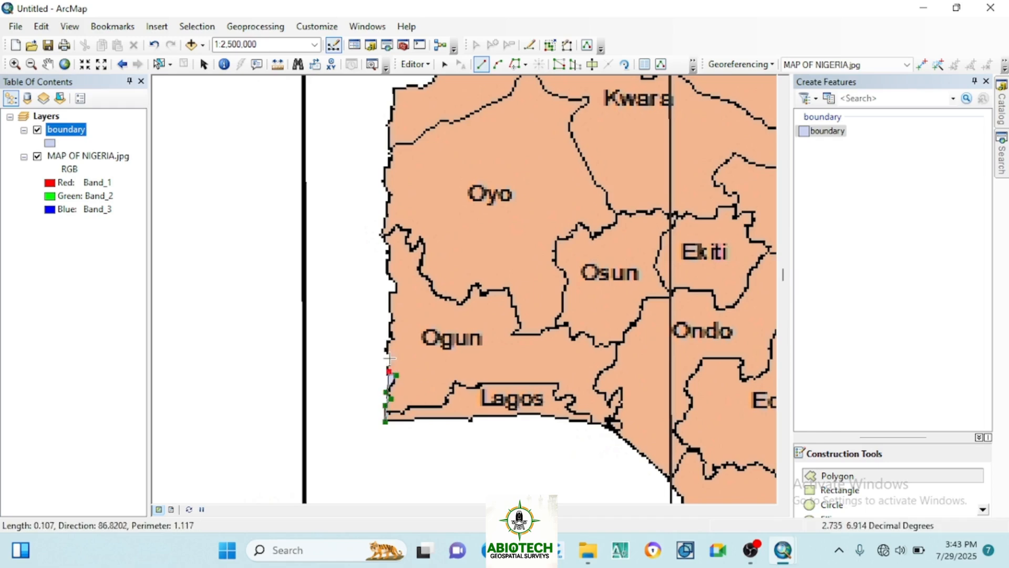
click(390, 357)
click(390, 290)
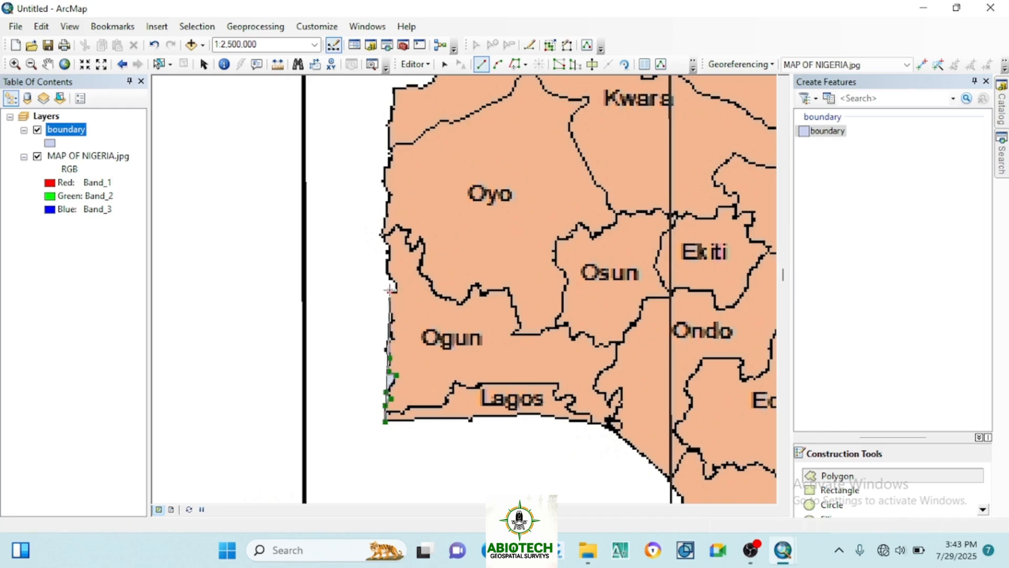
click(399, 280)
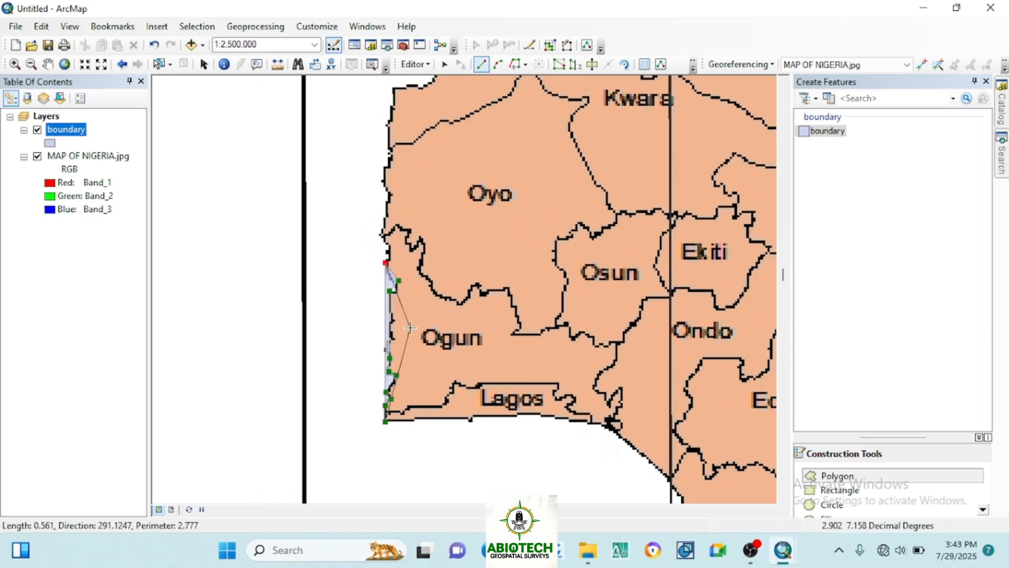
Continue tracing the western border north past Oyo and along Kebbi to Nigeria's northwestern corner
scroll(403, 333, up, 3)
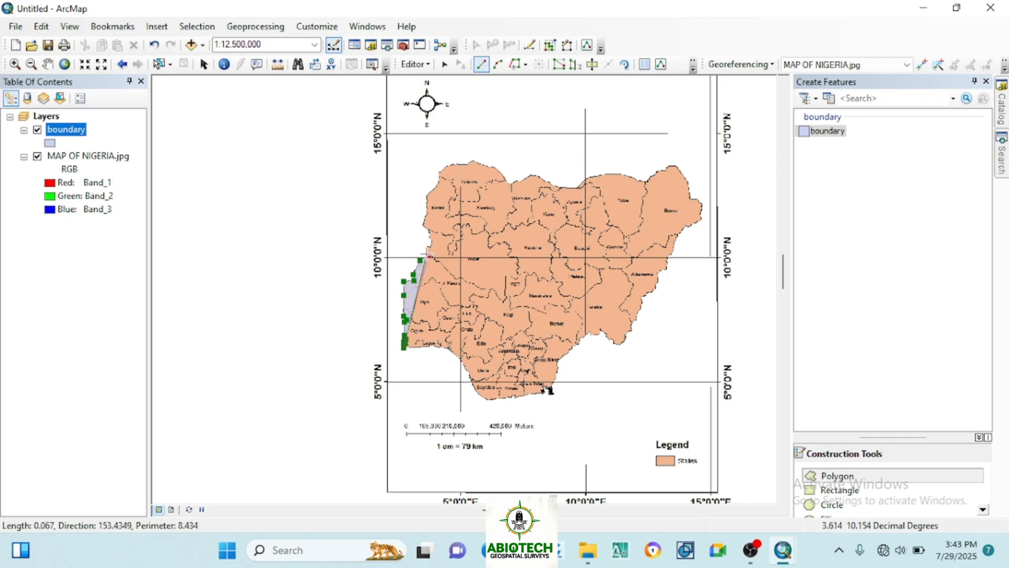
click(430, 230)
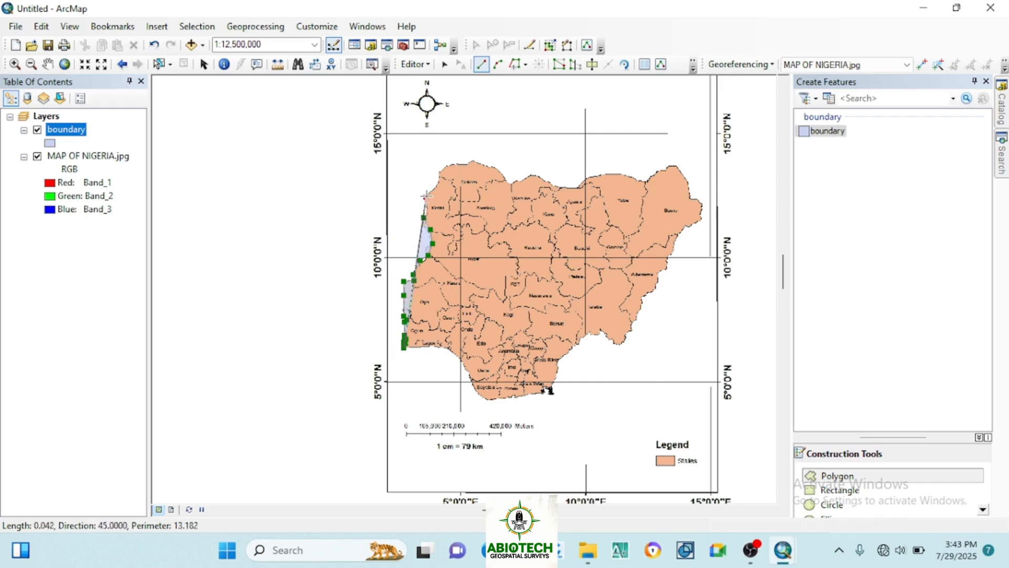
click(436, 184)
click(447, 165)
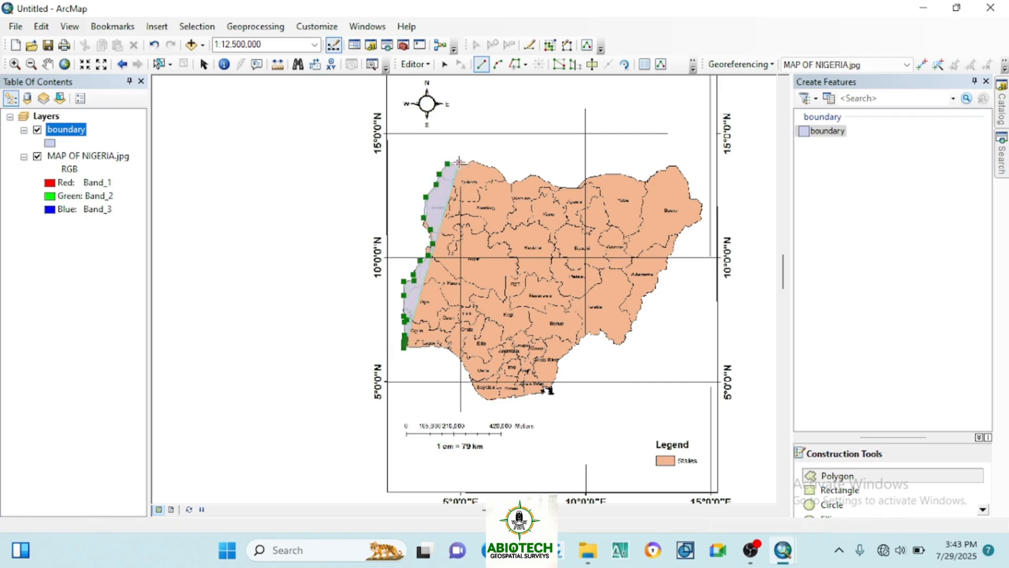
Trace the northern border east along Sokoto and Zamfara to the western edge of Katsina
scroll(468, 160, down, 3)
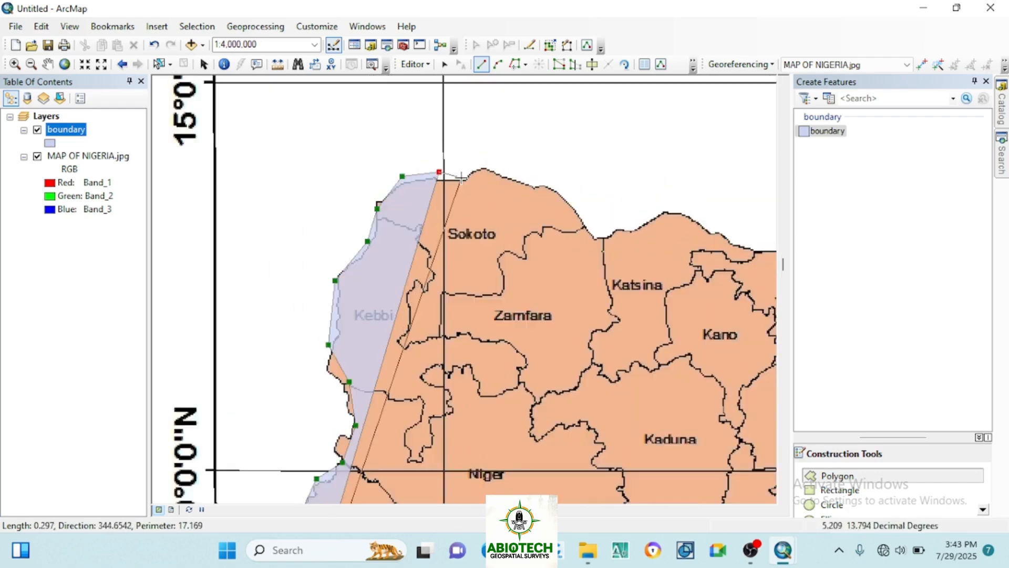
click(462, 178)
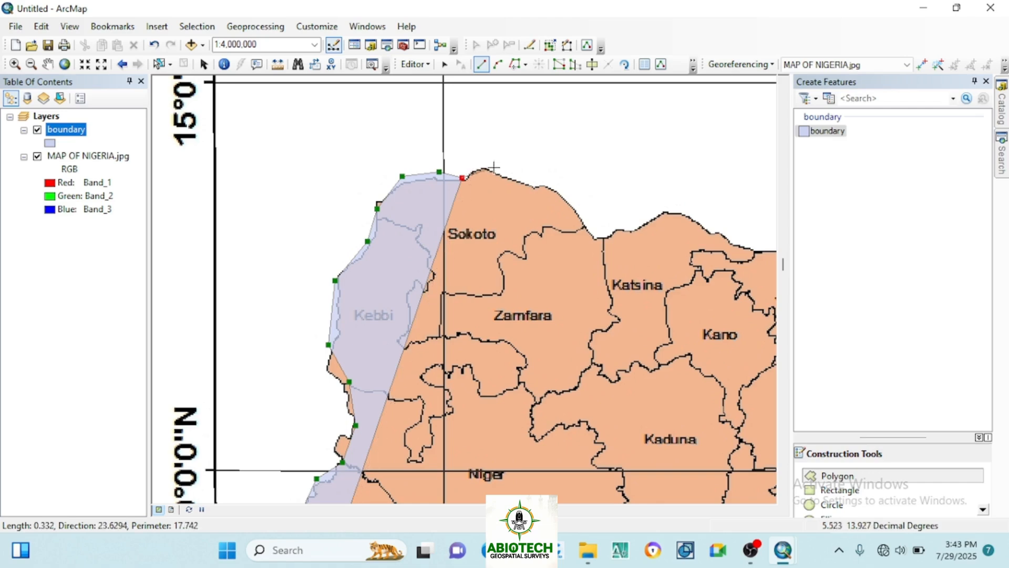
click(483, 167)
click(502, 177)
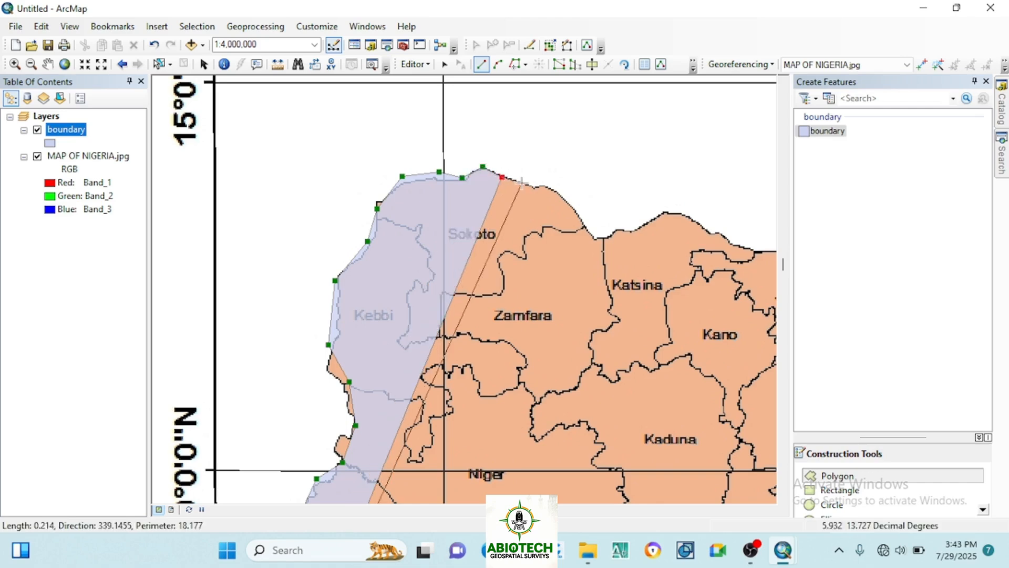
click(546, 186)
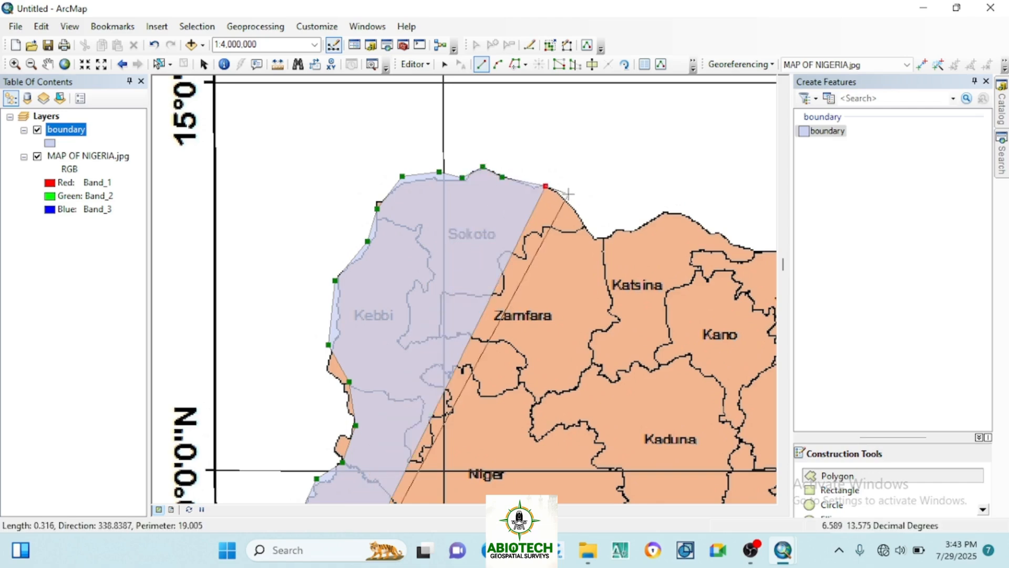
click(565, 197)
click(581, 214)
click(591, 232)
click(600, 241)
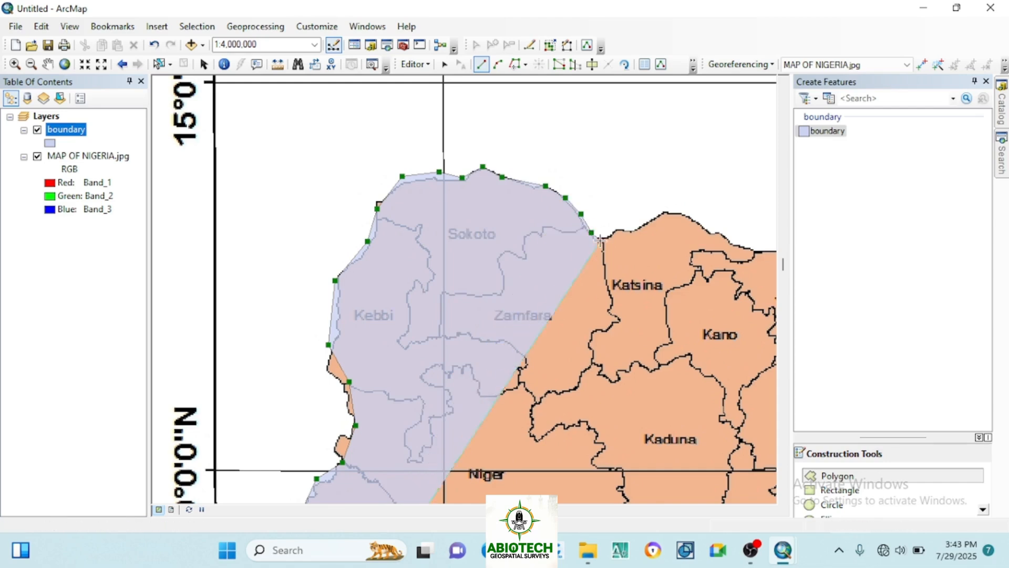
Add boundary vertices along Katsina's northern border, over its northward bulge
click(608, 237)
click(616, 227)
click(629, 231)
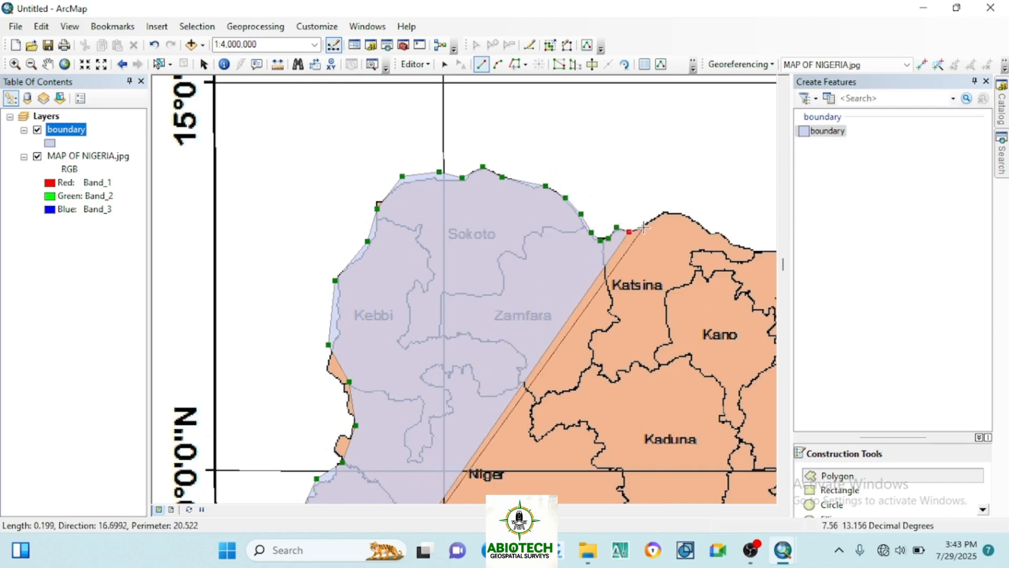
click(644, 227)
scroll(657, 221, up, 3)
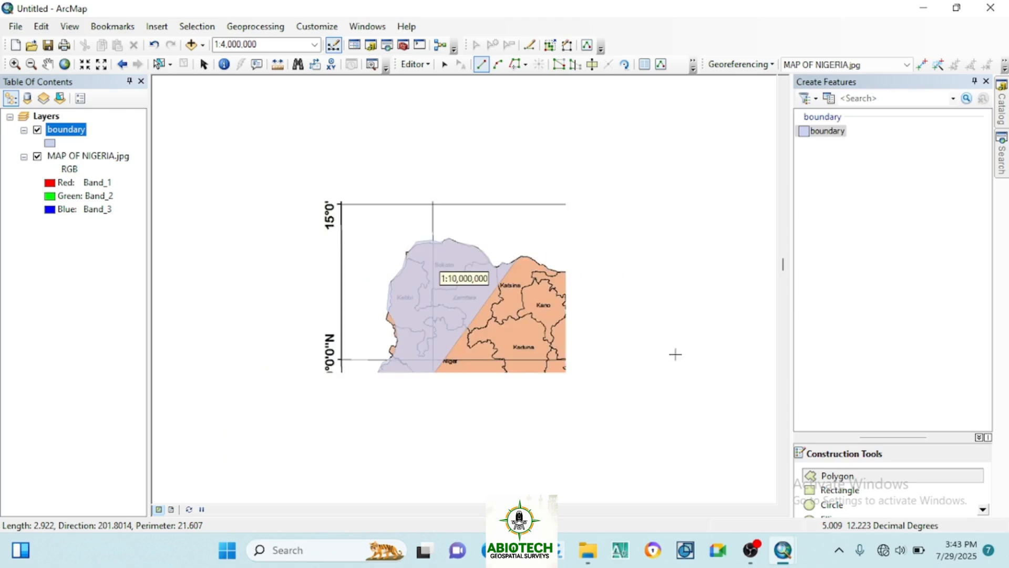
scroll(604, 246, down, 2)
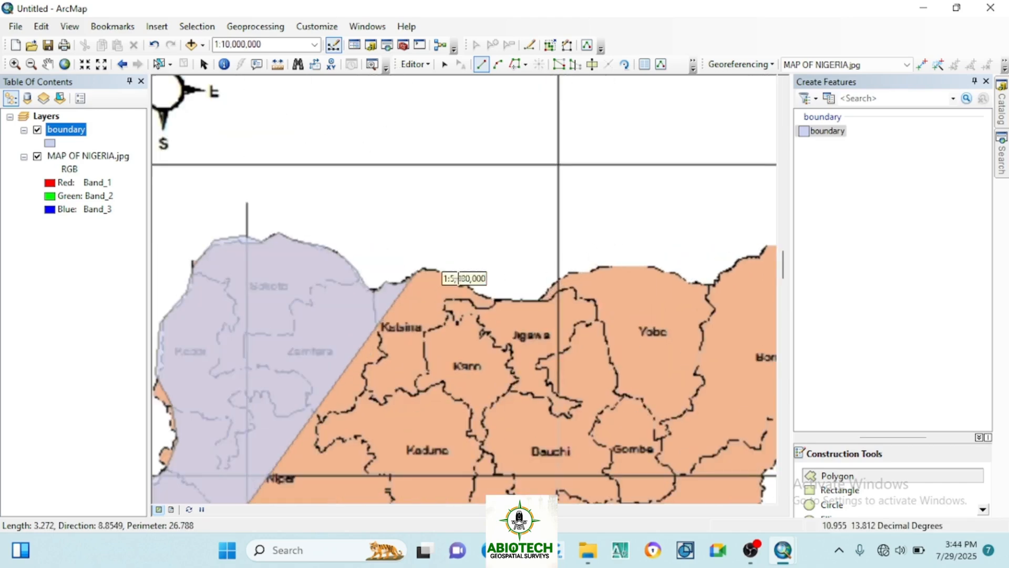
click(442, 272)
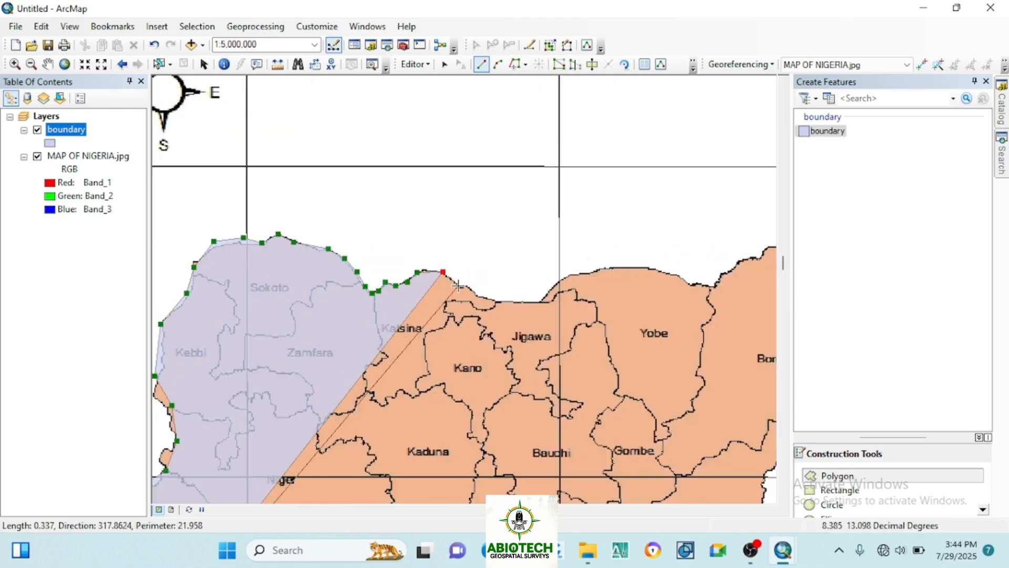
Continue the boundary sketch east from Katsina along Jigawa's northern border and onto Yobe's
click(458, 285)
click(475, 290)
click(480, 295)
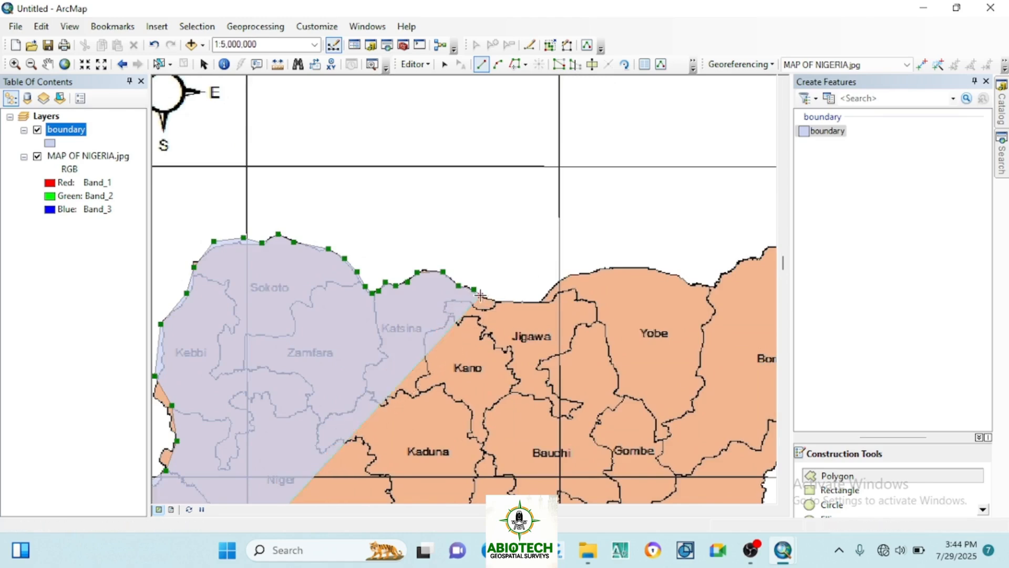
click(497, 300)
click(539, 303)
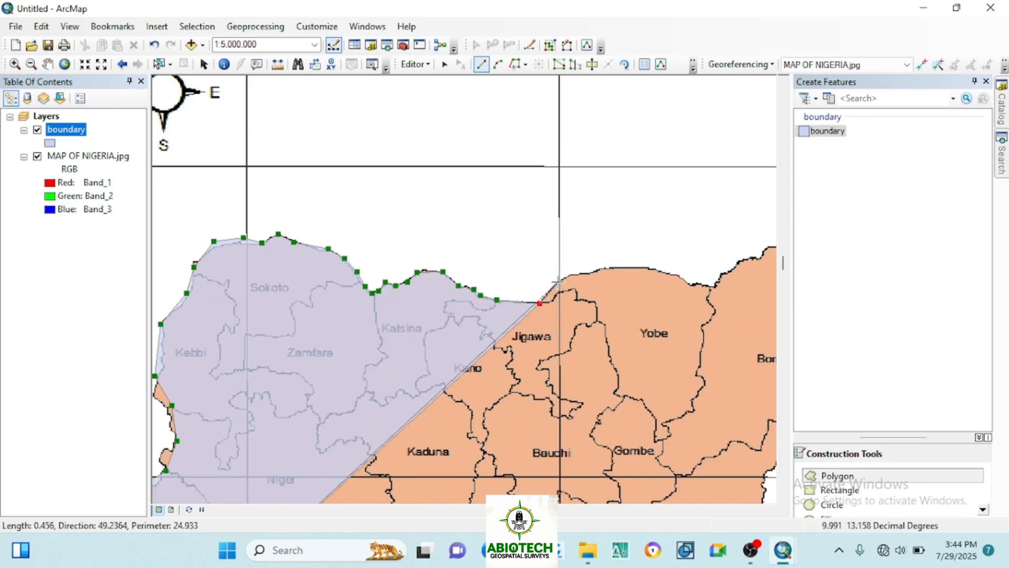
click(558, 282)
click(599, 271)
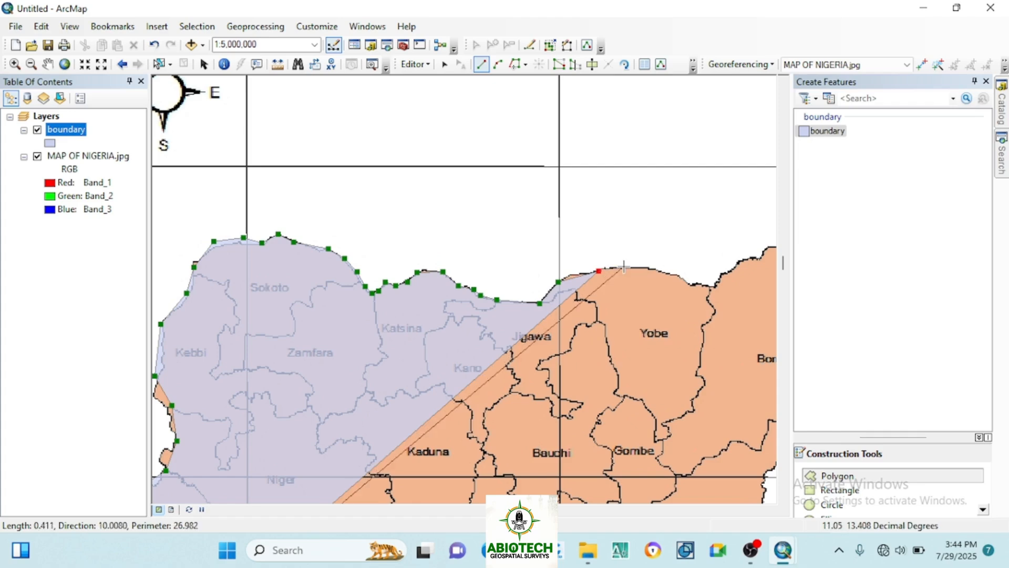
click(623, 267)
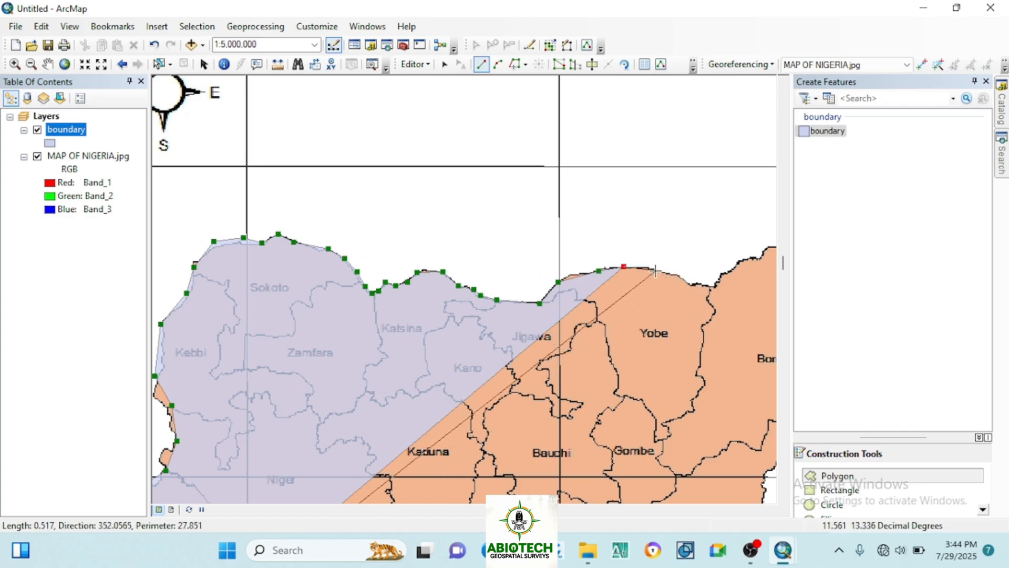
Trace the rest of Yobe's northern border and continue up to the northern tip of Borno
scroll(339, 242, up, 2)
scroll(410, 256, down, 4)
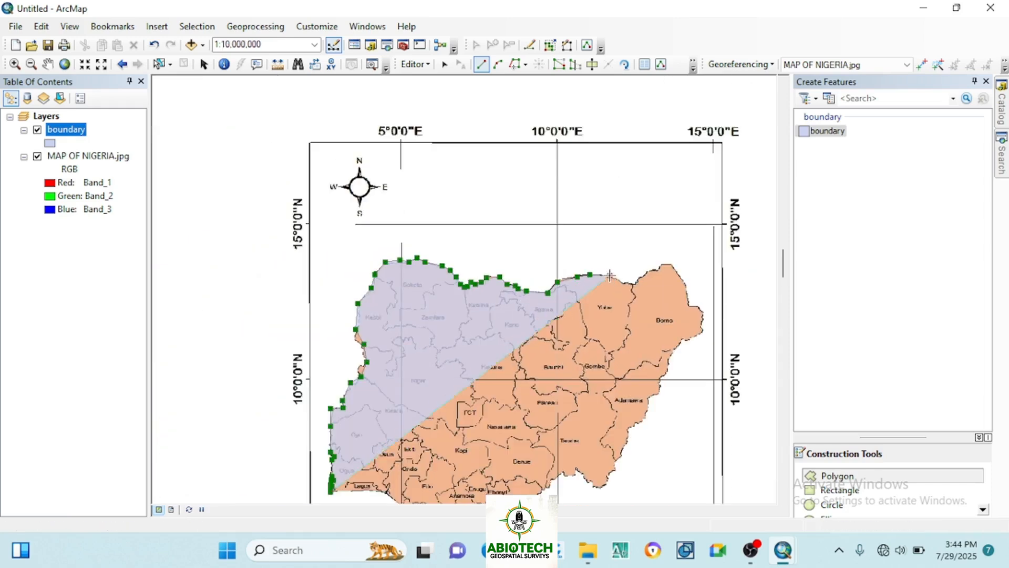
click(634, 282)
click(642, 275)
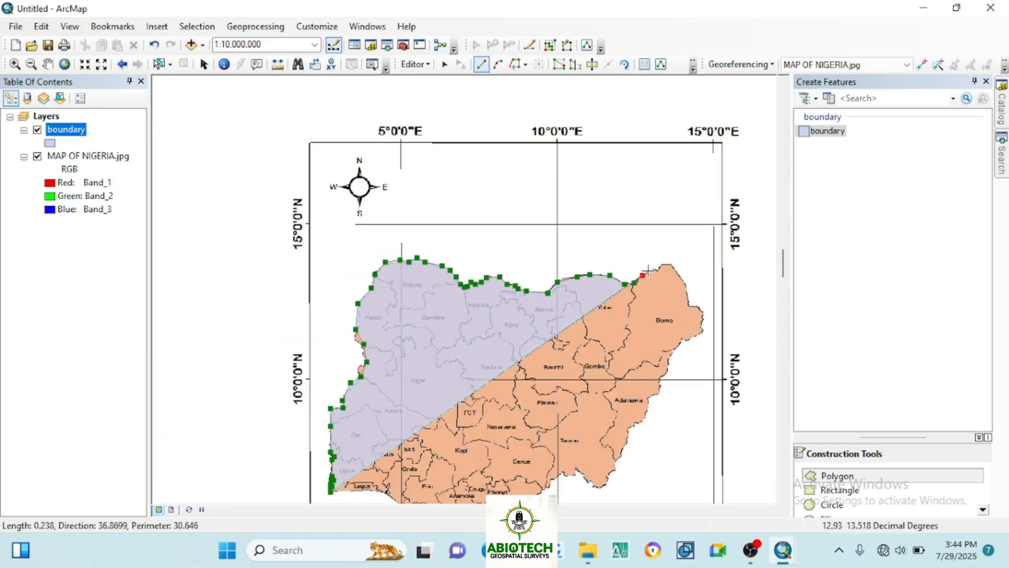
click(651, 270)
click(660, 267)
click(669, 264)
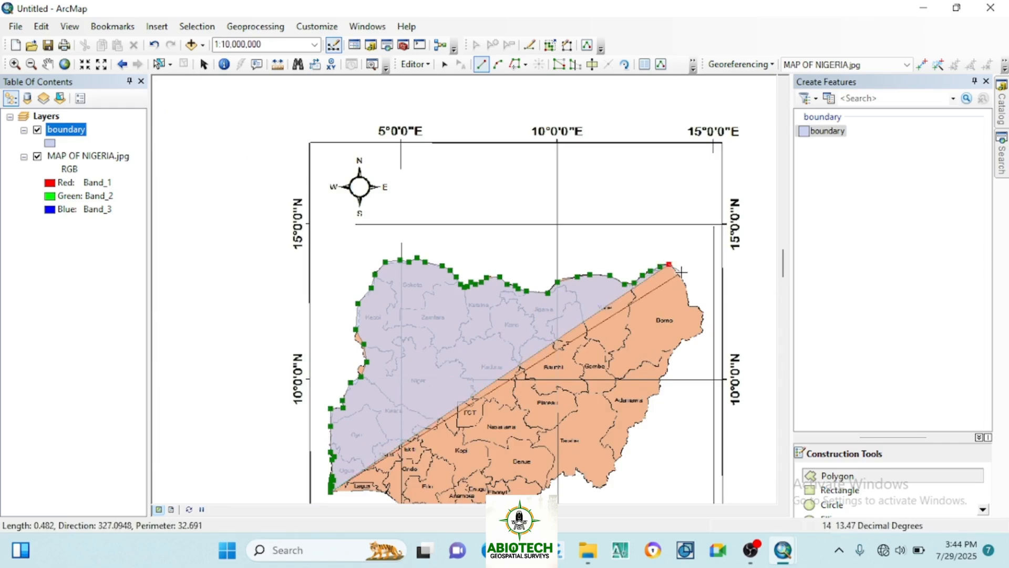
Trace Borno's eastern border from its northern tip around the eastern bulge and southwest toward Adamawa
click(682, 273)
click(688, 303)
click(694, 306)
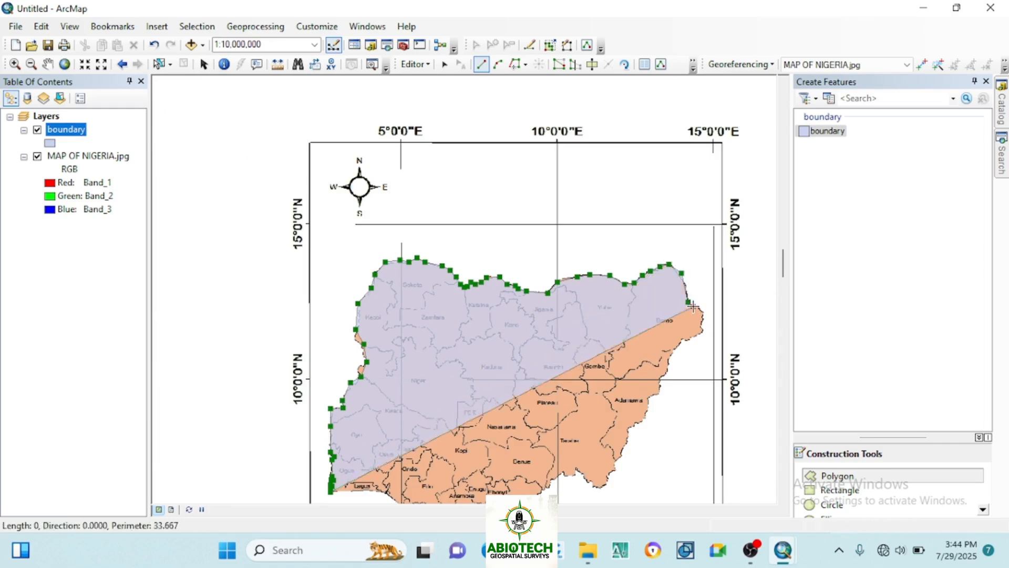
click(700, 310)
click(700, 322)
click(701, 332)
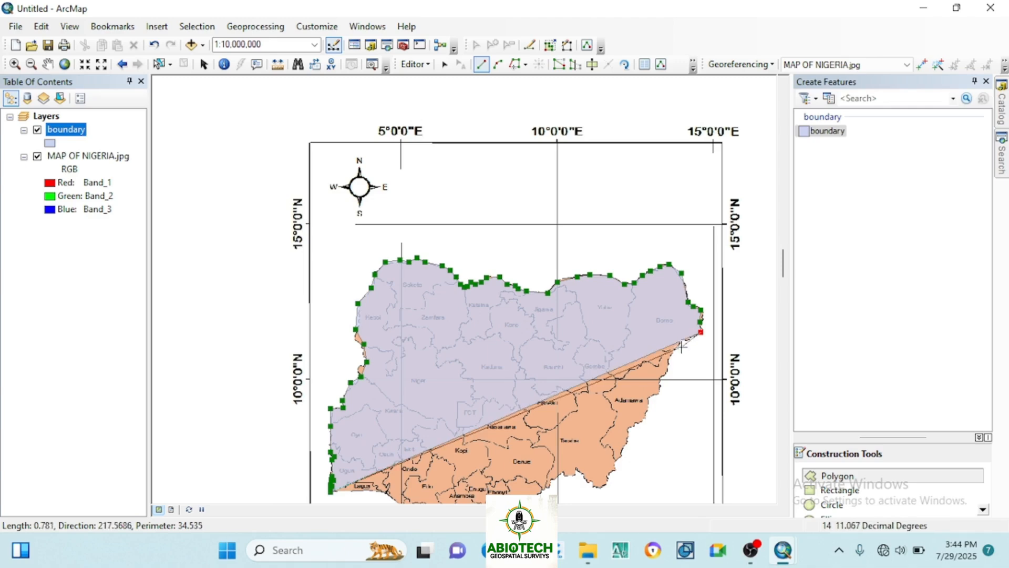
click(676, 349)
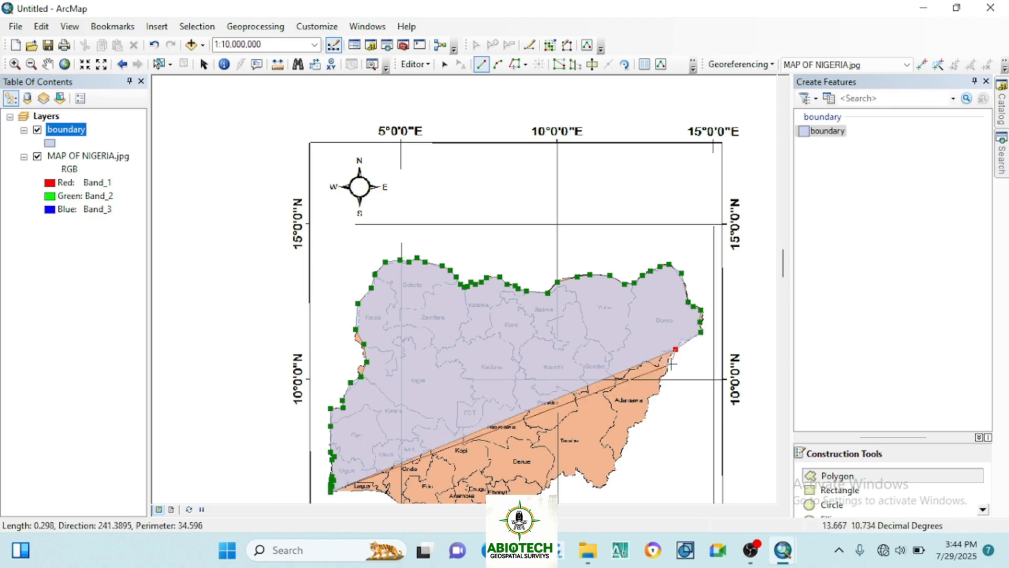
Try a boundary vertex on the eastern border beside Adamawa, and undo that vertex
click(662, 386)
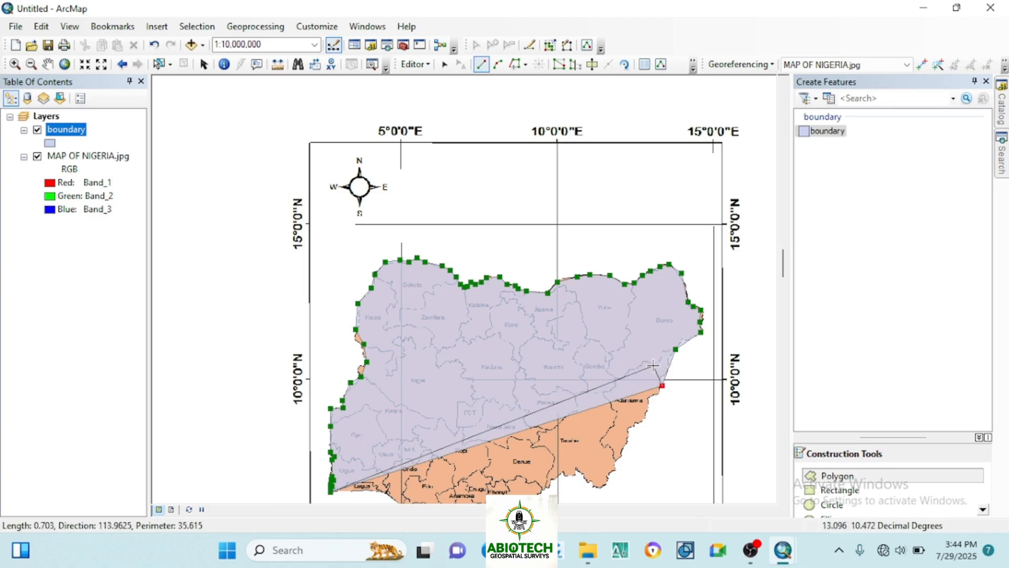
key(ctrl+z)
scroll(657, 363, up, 4)
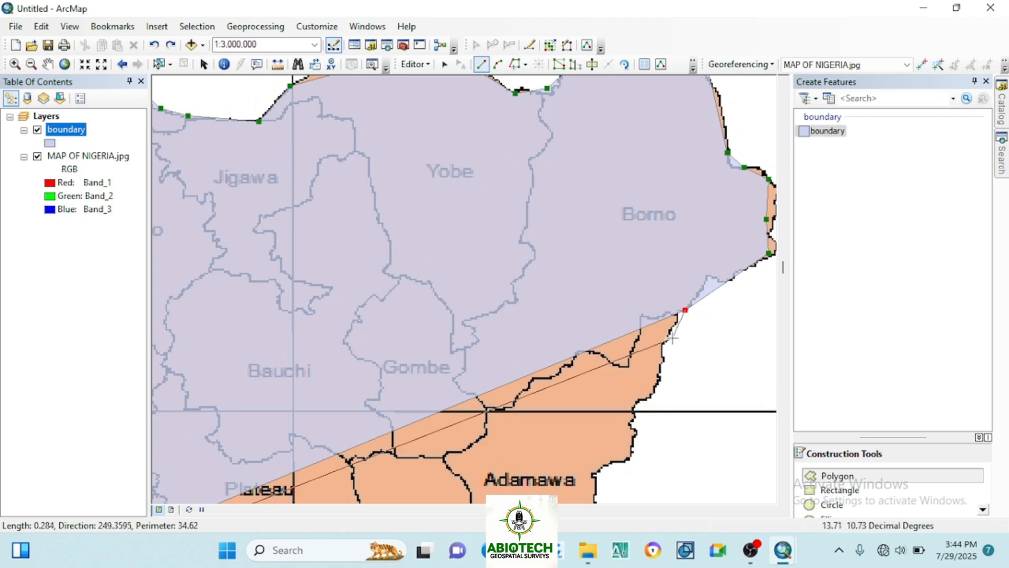
Undo the last vertices on the sketch back to the upper corner of Borno's eastern bulge
key(ctrl+z)
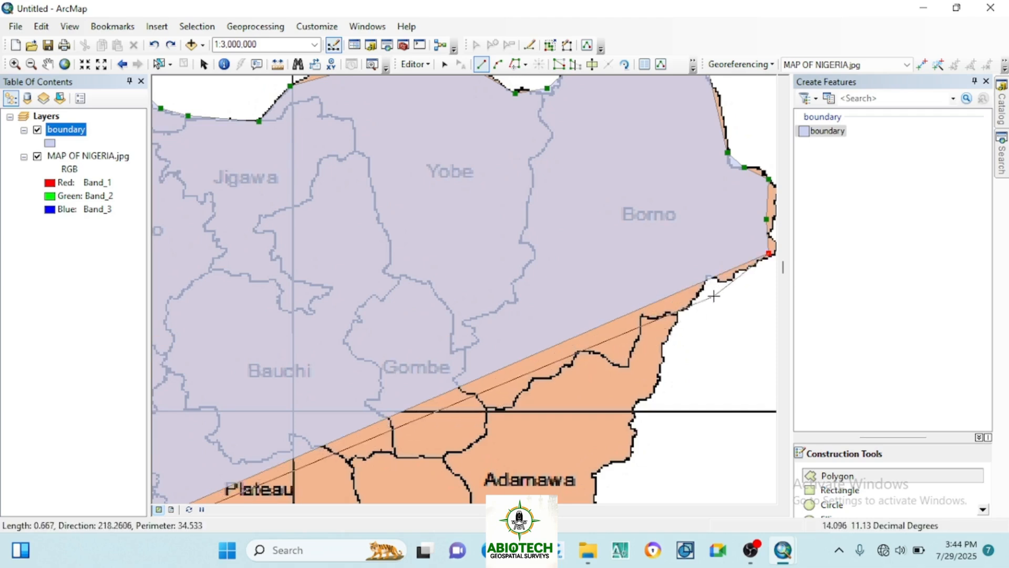
key(ctrl+z)
key(ctrl+z)
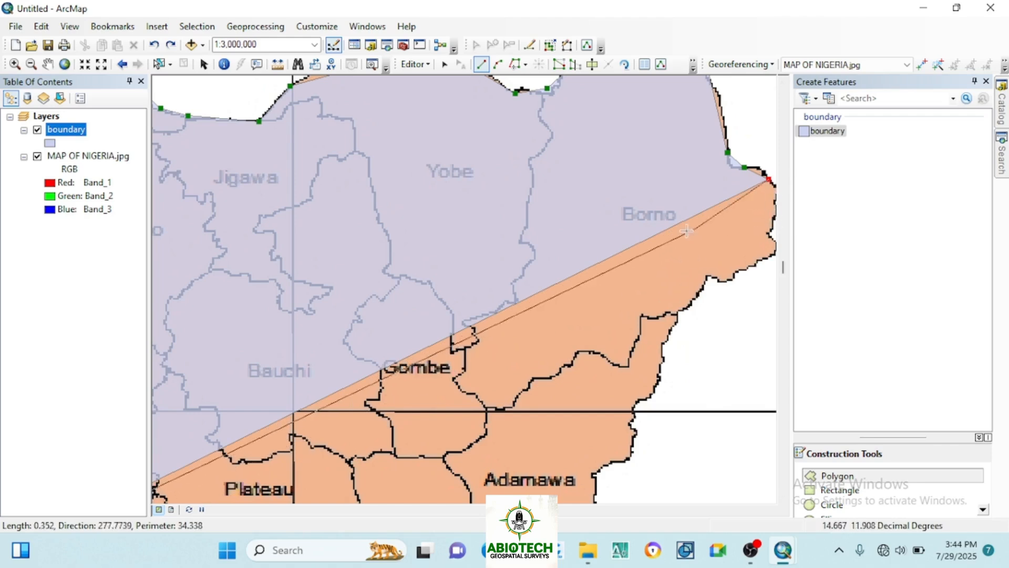
Retrace Borno's eastern bulge with closely spaced vertices, from its upper corner around to its southeastern corner
scroll(686, 231, up, 2)
scroll(696, 237, down, 3)
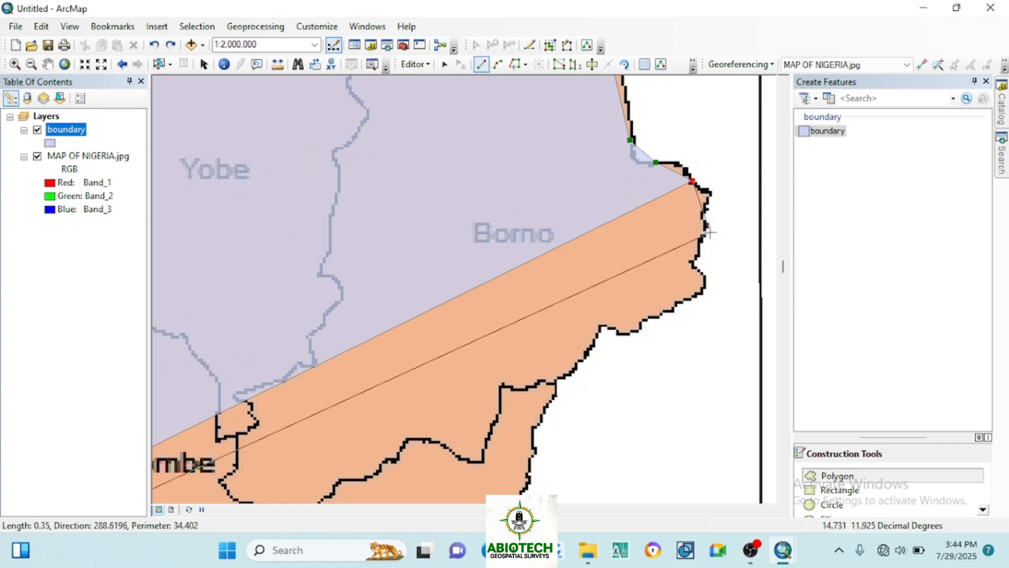
scroll(703, 232, up, 2)
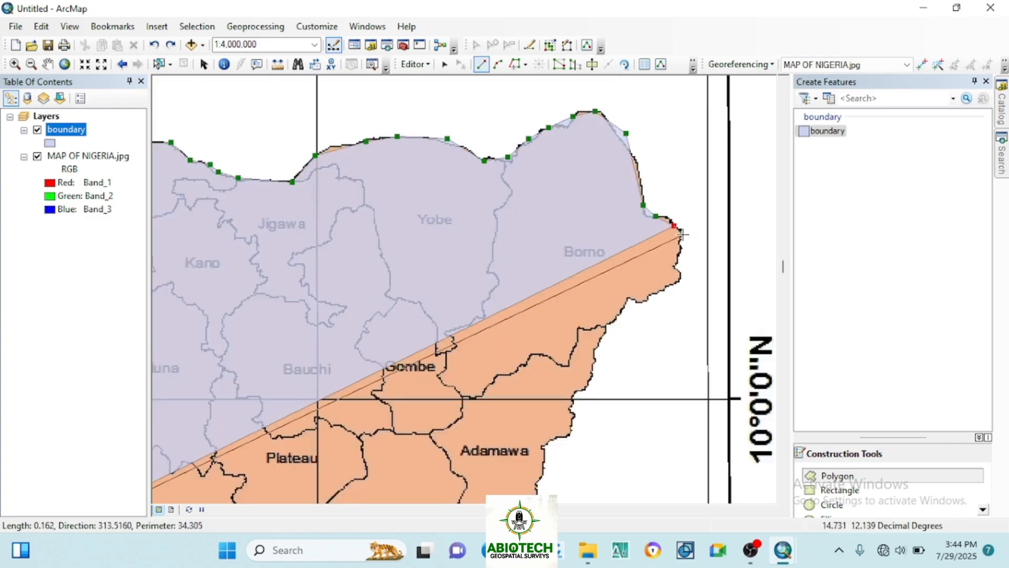
click(682, 247)
click(678, 259)
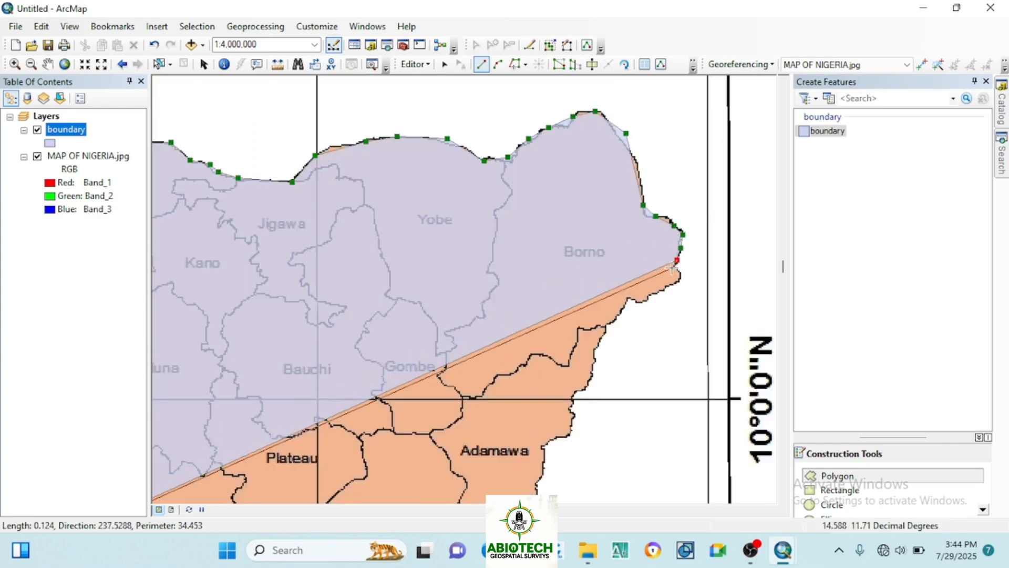
click(673, 268)
click(681, 277)
click(672, 286)
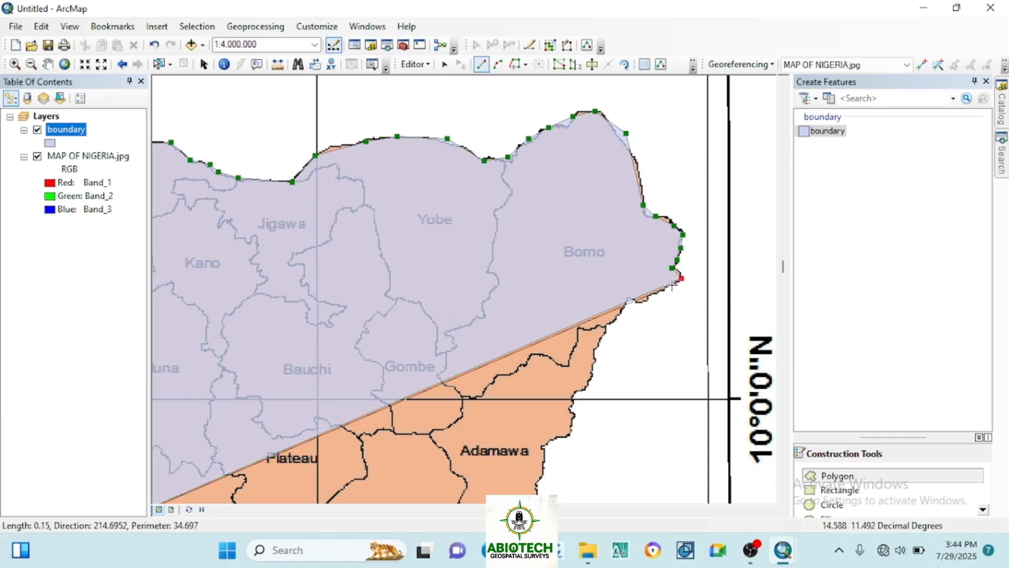
Trace Borno's southeastern border southwest through the notch to where it meets Adamawa
click(650, 301)
click(646, 302)
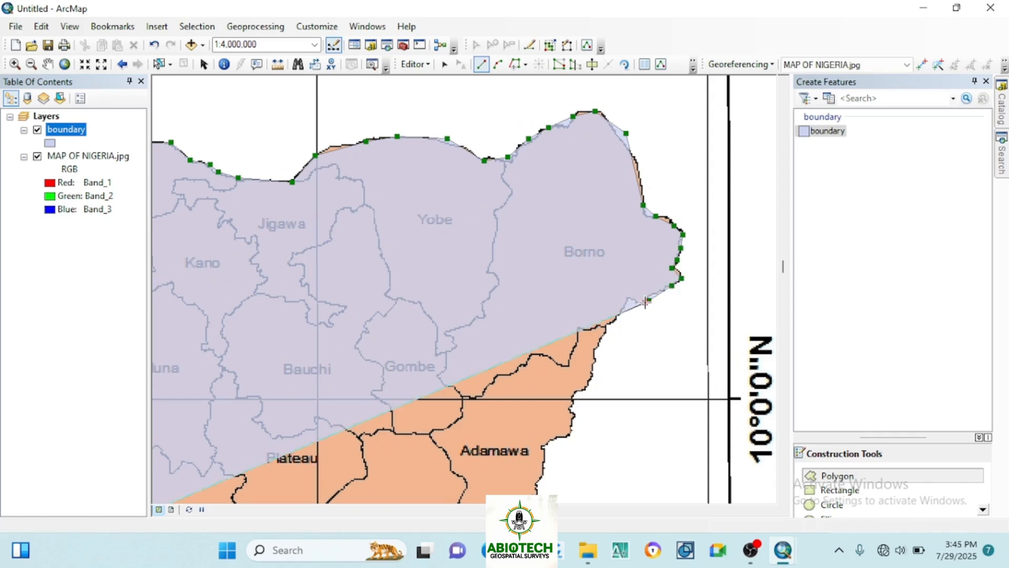
click(629, 298)
click(618, 316)
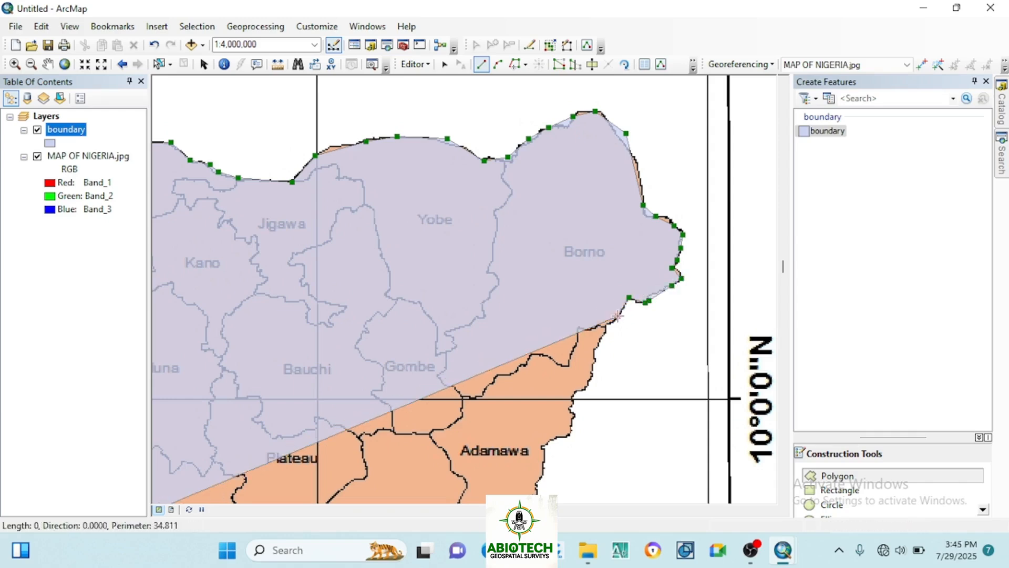
click(609, 324)
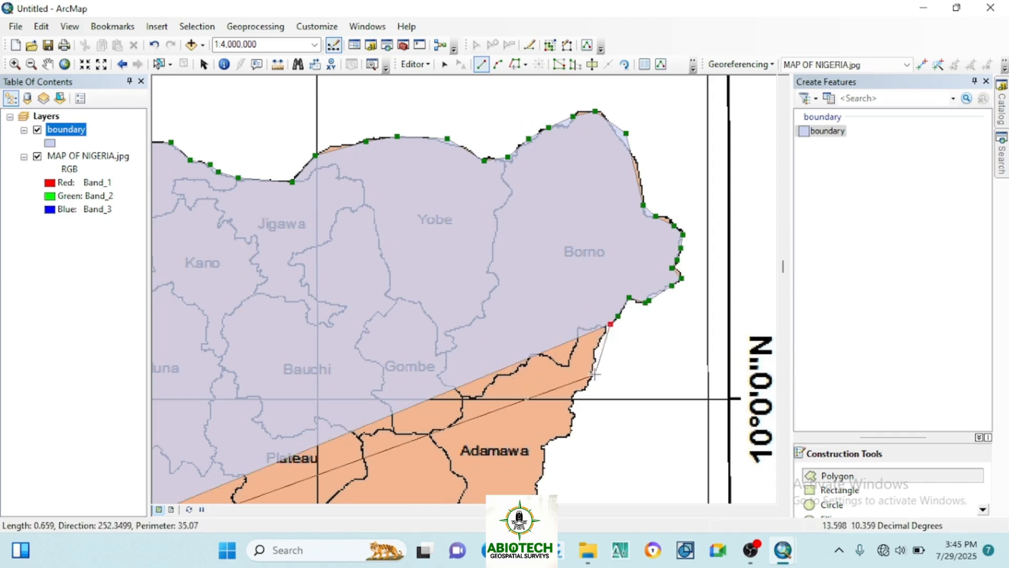
Trace the northern part of Adamawa's eastern border south to the 10° N grid line
click(597, 347)
click(593, 364)
click(585, 388)
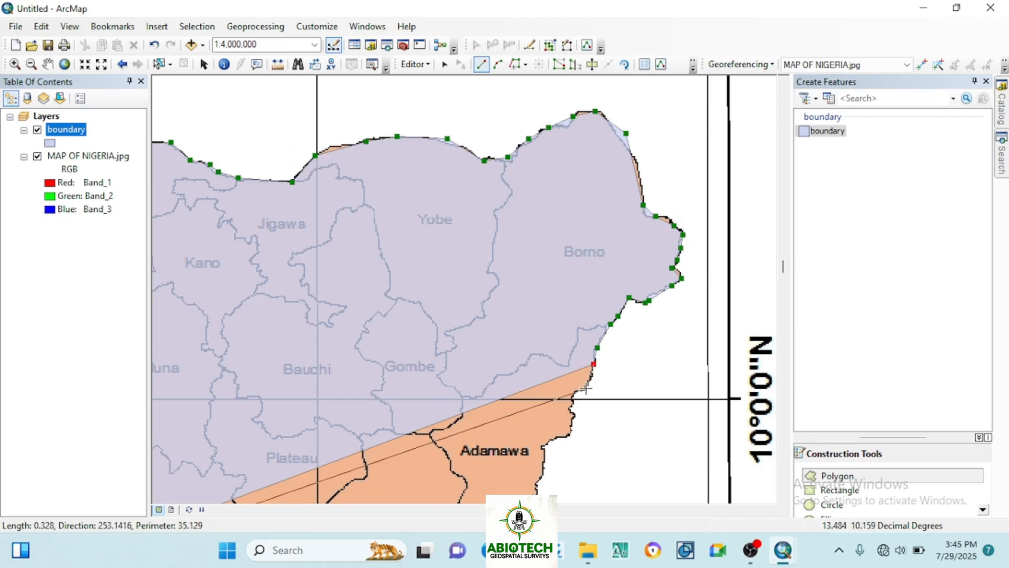
click(575, 393)
Continue the boundary sketch along Adamawa's border around the small bulge just south of the 10° N line
scroll(590, 292, down, 3)
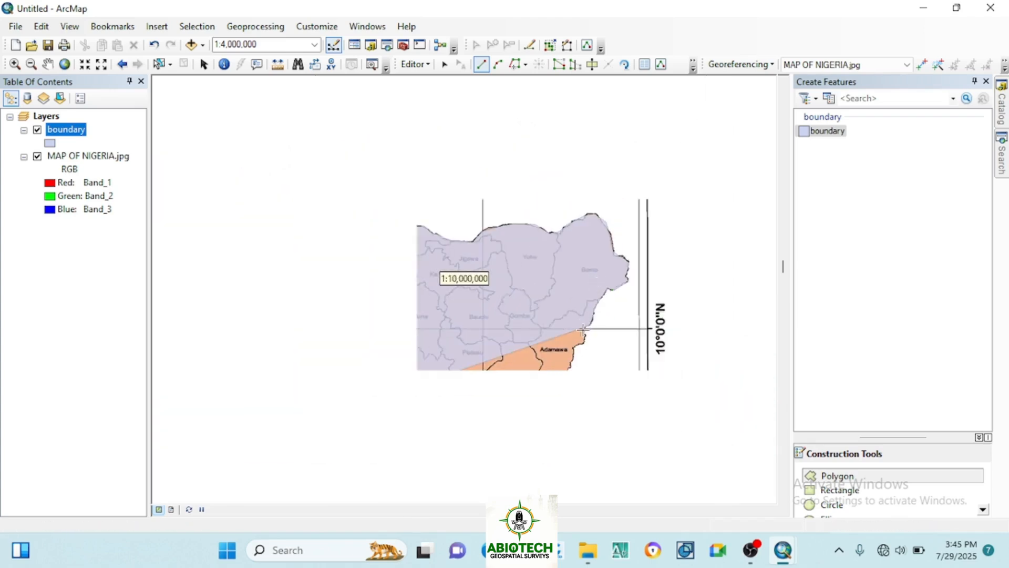
scroll(561, 401, up, 2)
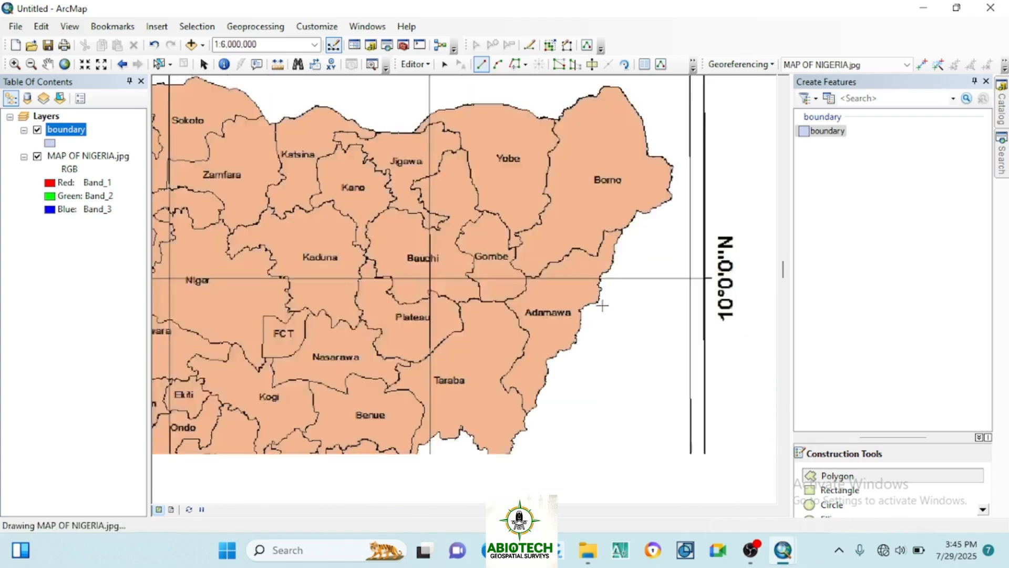
click(600, 283)
click(602, 294)
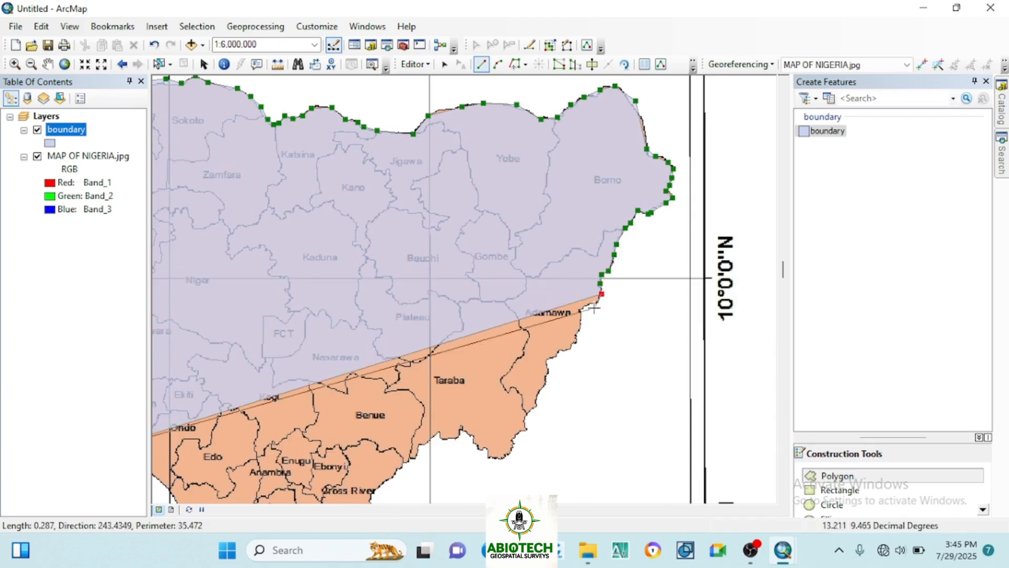
click(596, 301)
click(586, 305)
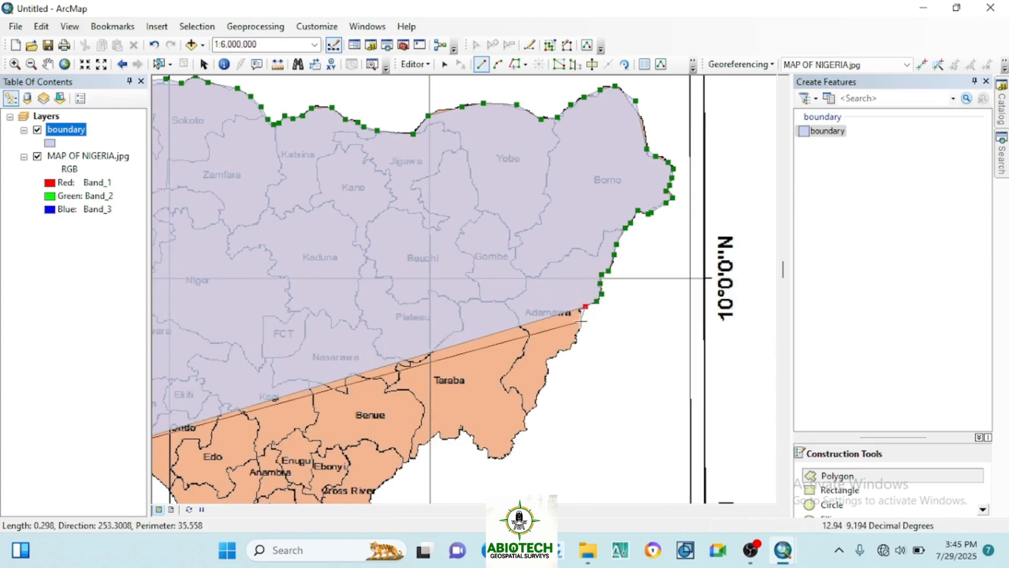
Trace the southern part of Adamawa's eastern border down to where it meets Taraba
click(581, 321)
click(569, 350)
click(556, 355)
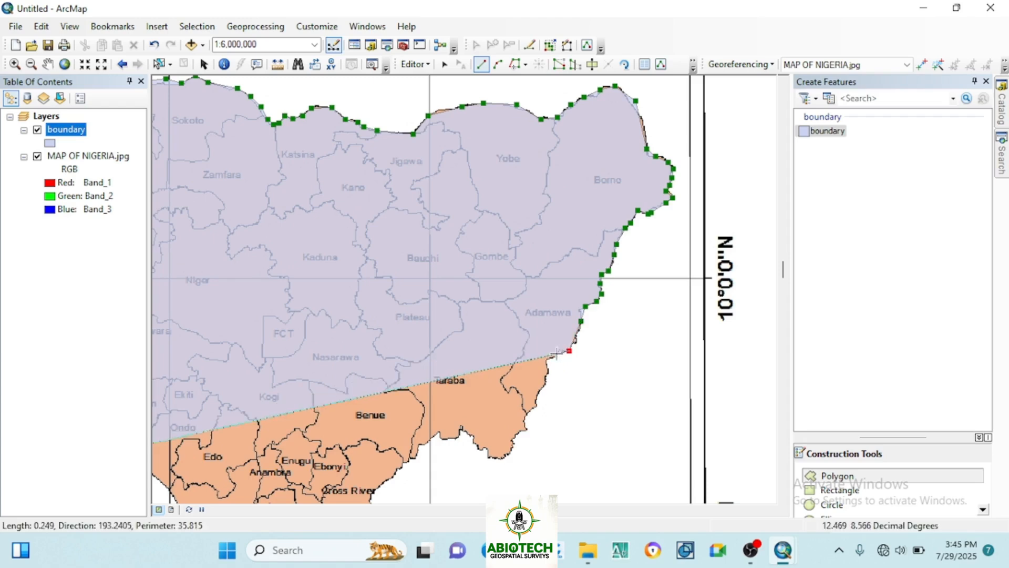
click(549, 358)
click(549, 371)
click(544, 387)
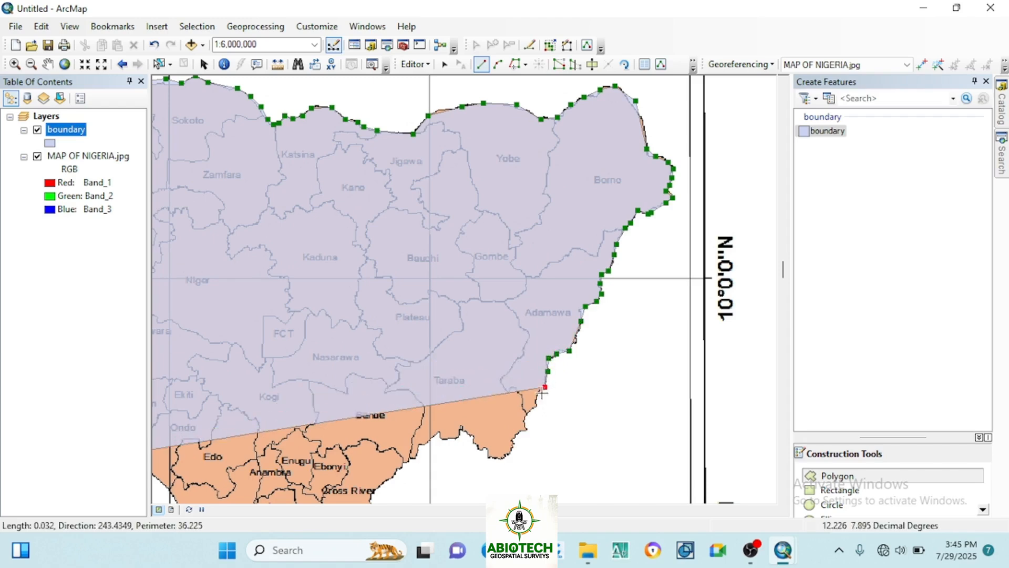
click(530, 410)
Trace Taraba's southeastern border down around its southern tip and back up the tip's western side
click(524, 422)
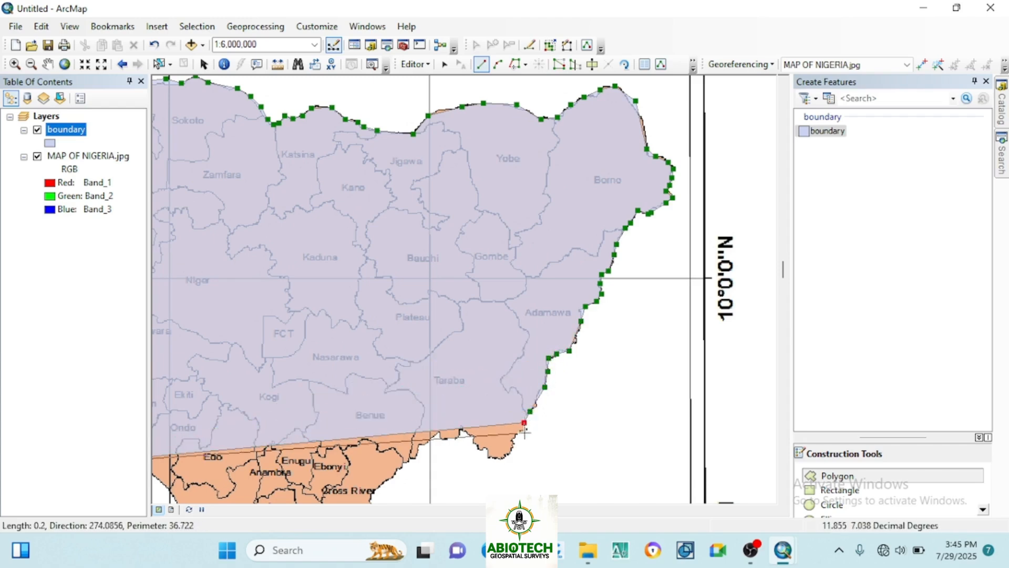
click(525, 432)
click(517, 438)
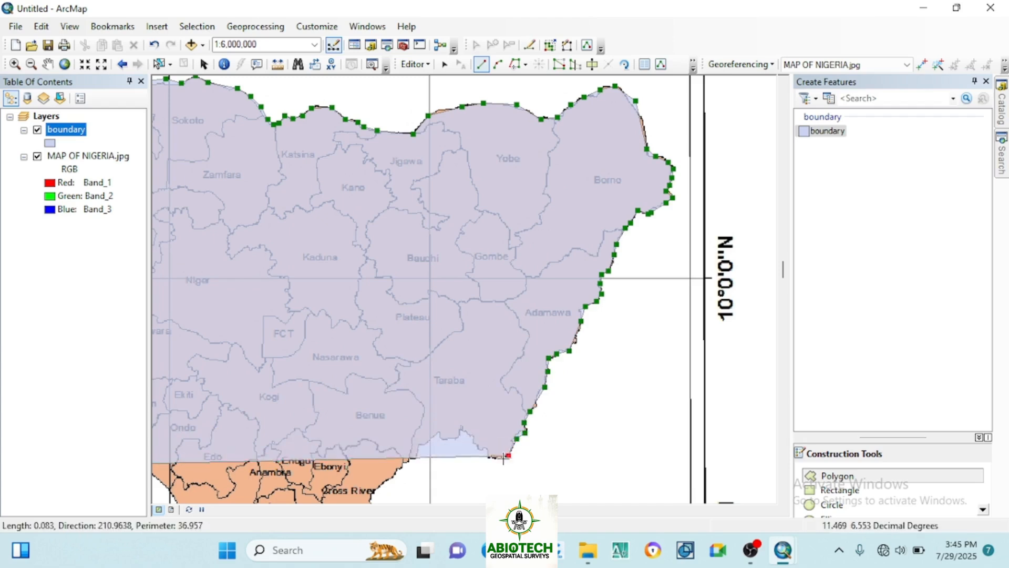
click(509, 455)
click(495, 460)
click(486, 447)
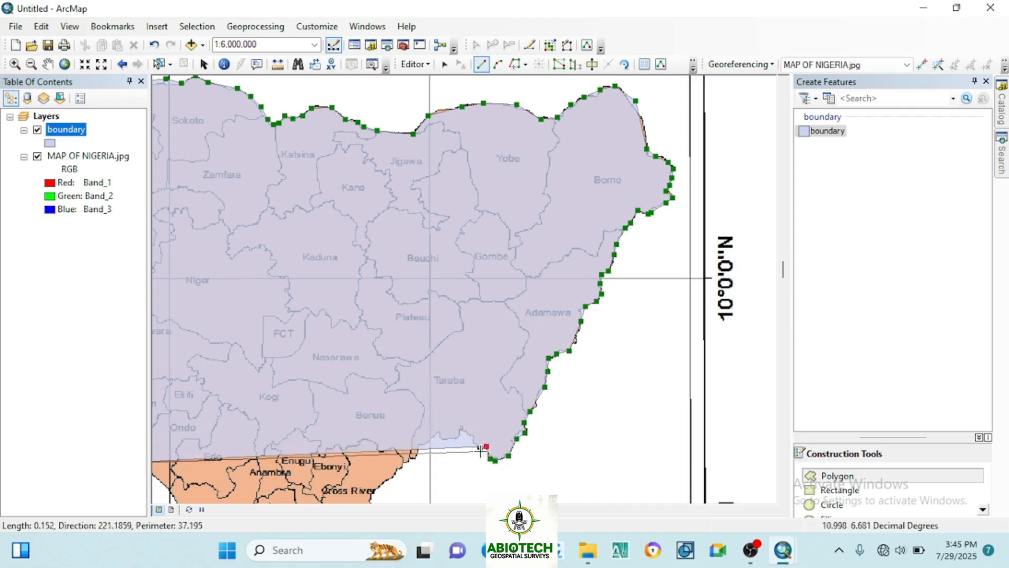
click(480, 451)
click(475, 444)
scroll(471, 441, up, 4)
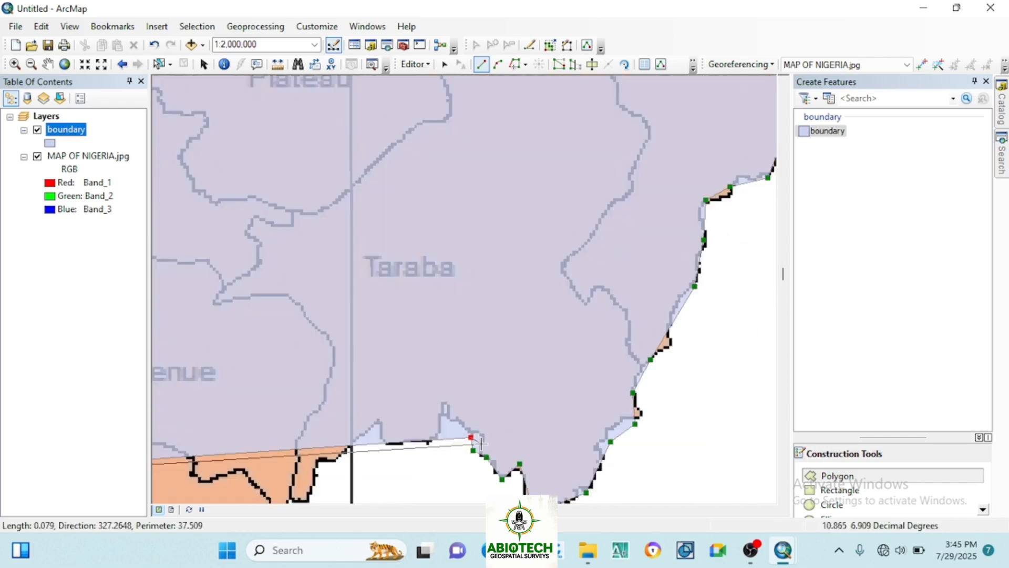
key(ctrl+z)
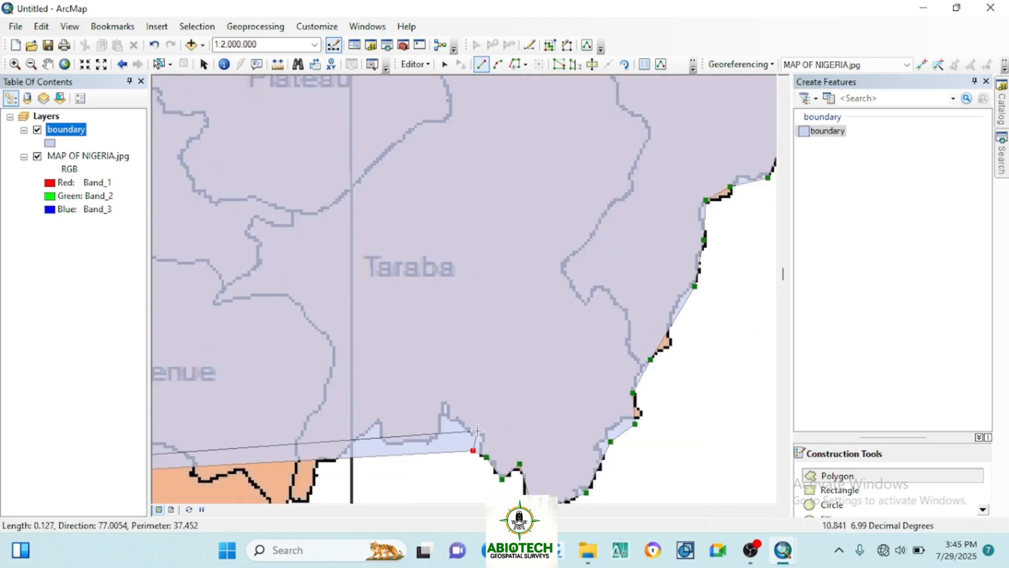
Trace Taraba's southern border northwest to the narrow spike and west along the flat stretch beyond it
click(482, 441)
click(476, 430)
click(458, 425)
click(439, 414)
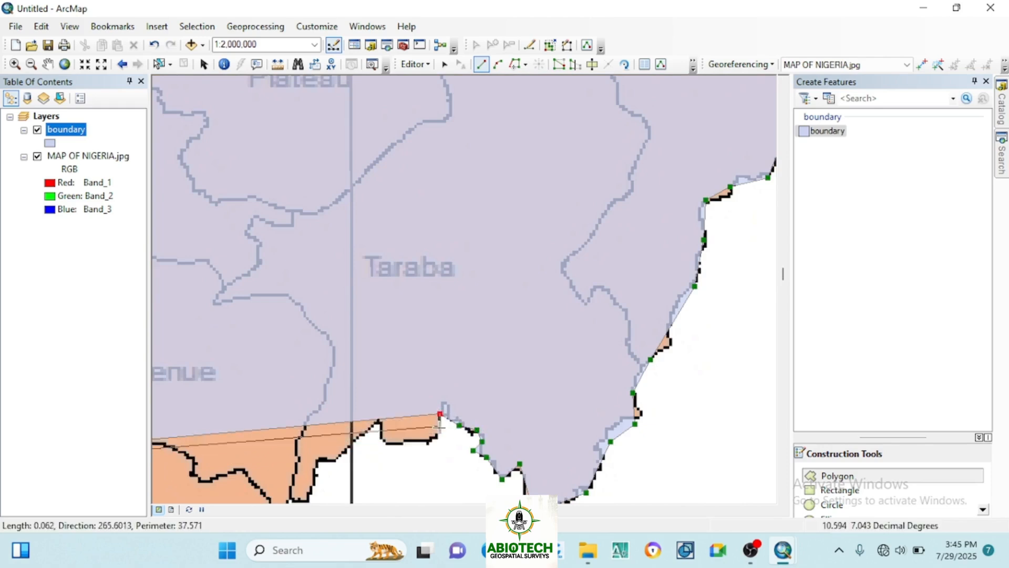
click(438, 433)
click(420, 443)
click(407, 442)
click(380, 441)
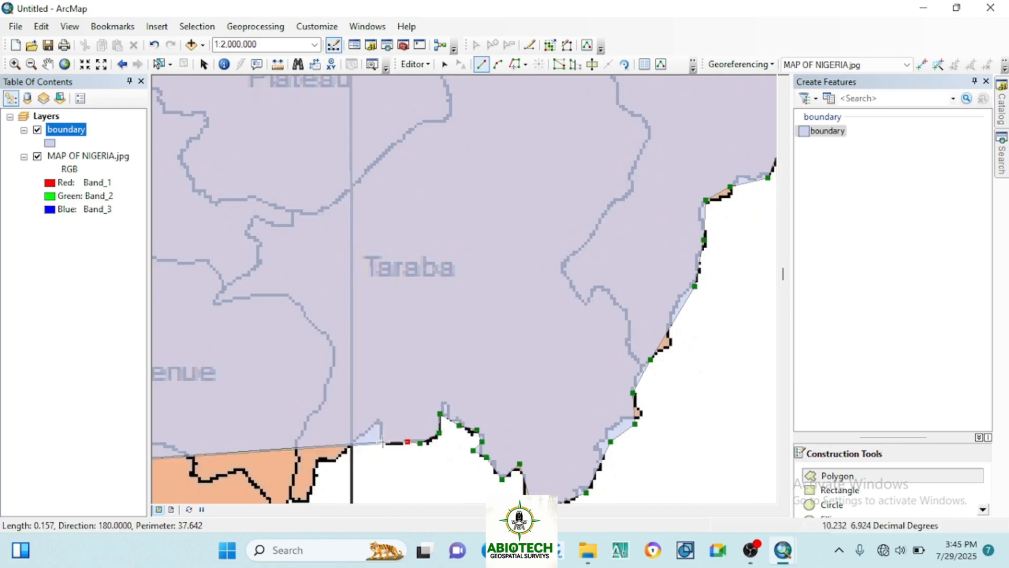
Continue along Taraba's southern border over the small peak and southwest across the vertical grid line
click(379, 424)
click(360, 439)
click(342, 453)
click(338, 462)
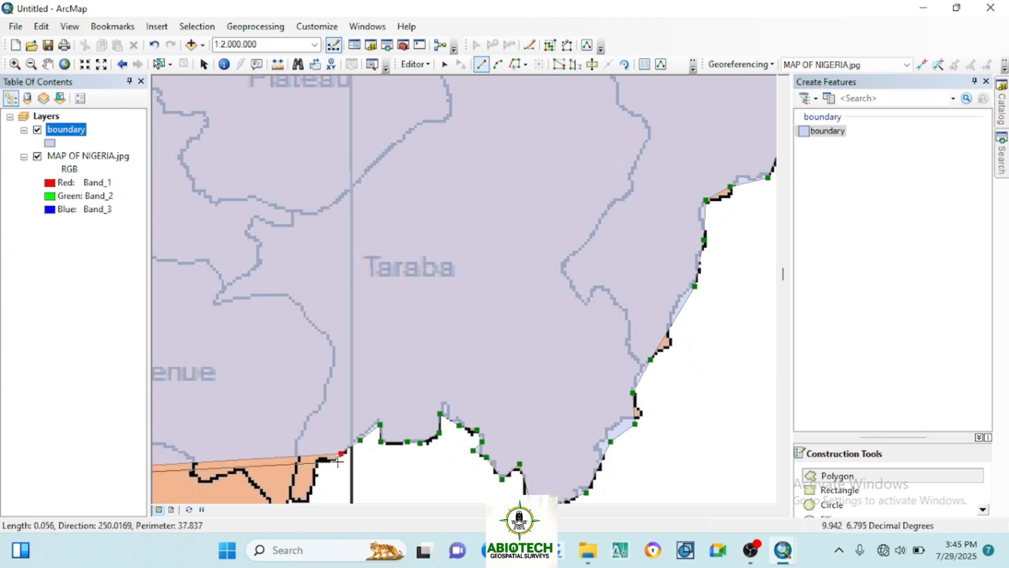
Trace the boundary southwest from Taraba and down Cross River's eastern border toward the coast
scroll(495, 286, up, 1)
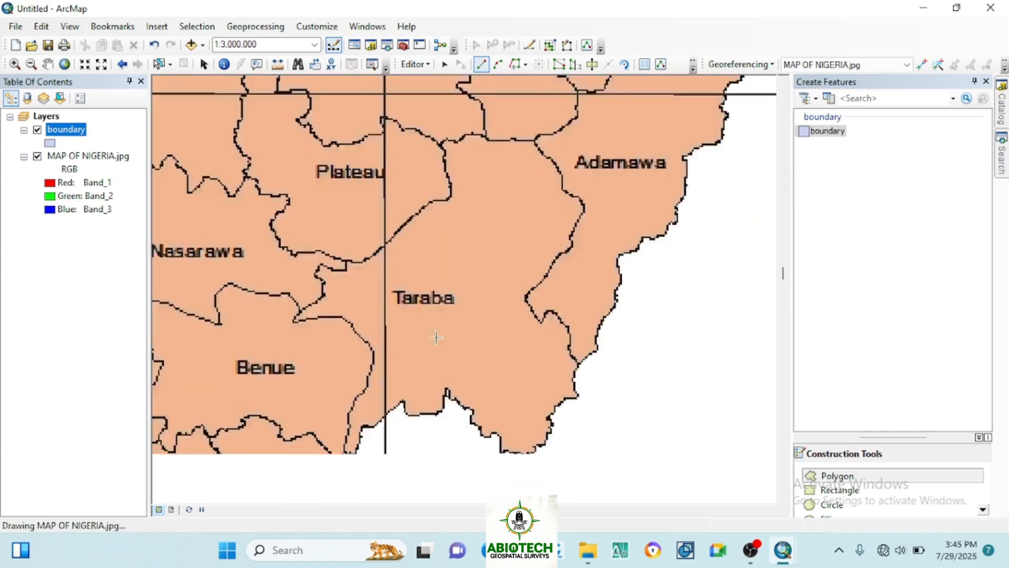
scroll(494, 285, up, 3)
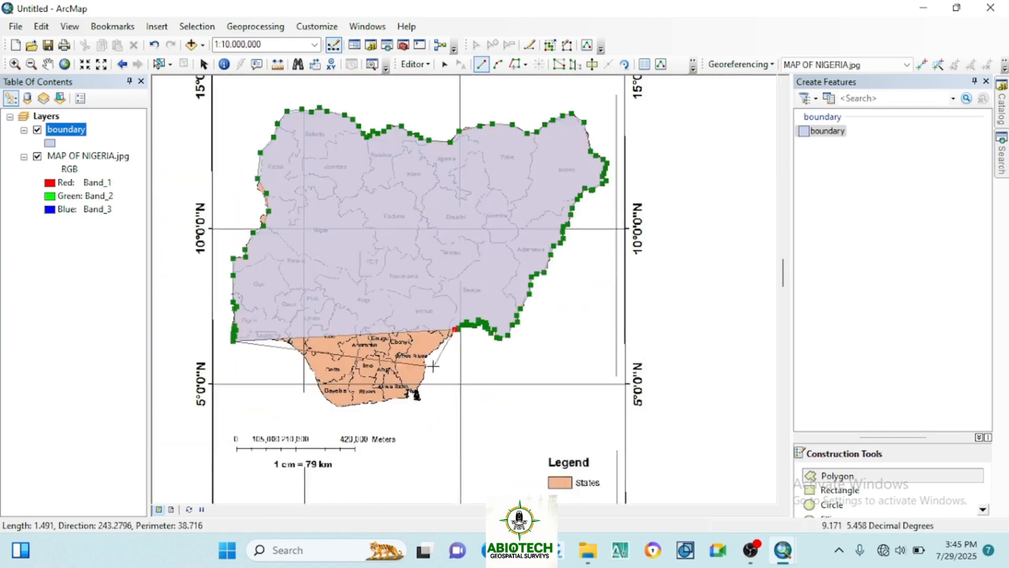
click(448, 341)
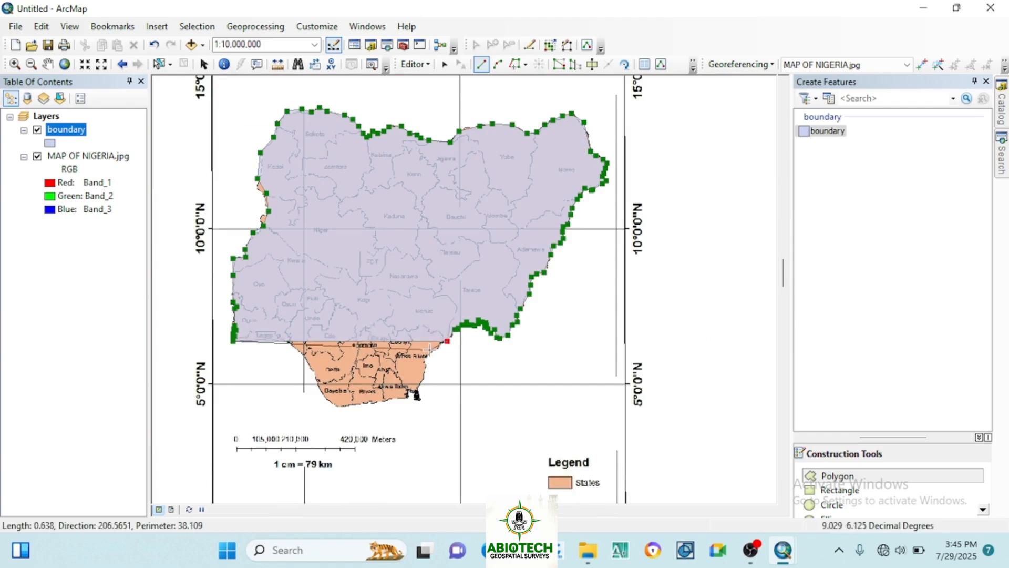
click(429, 354)
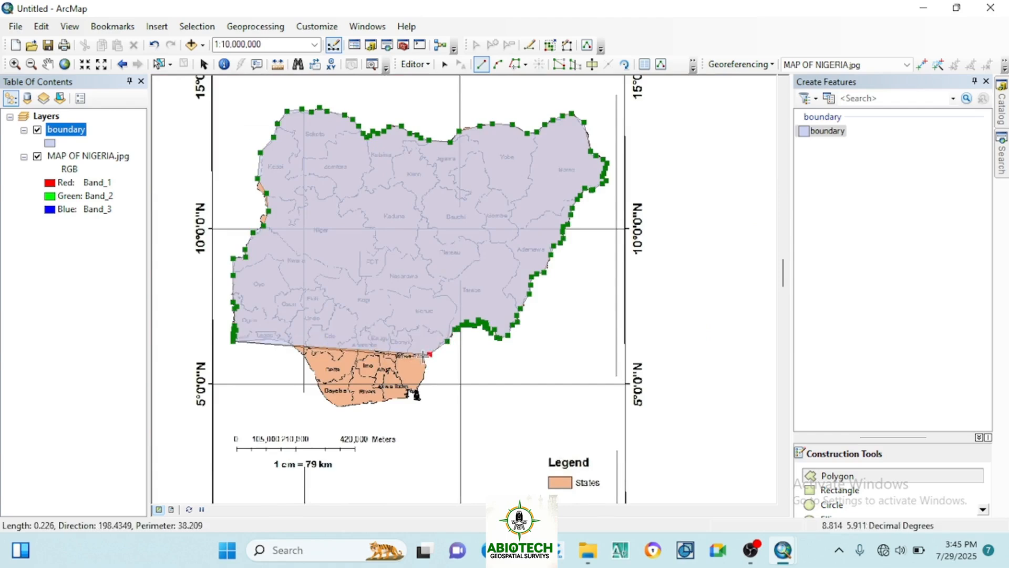
click(423, 356)
click(422, 375)
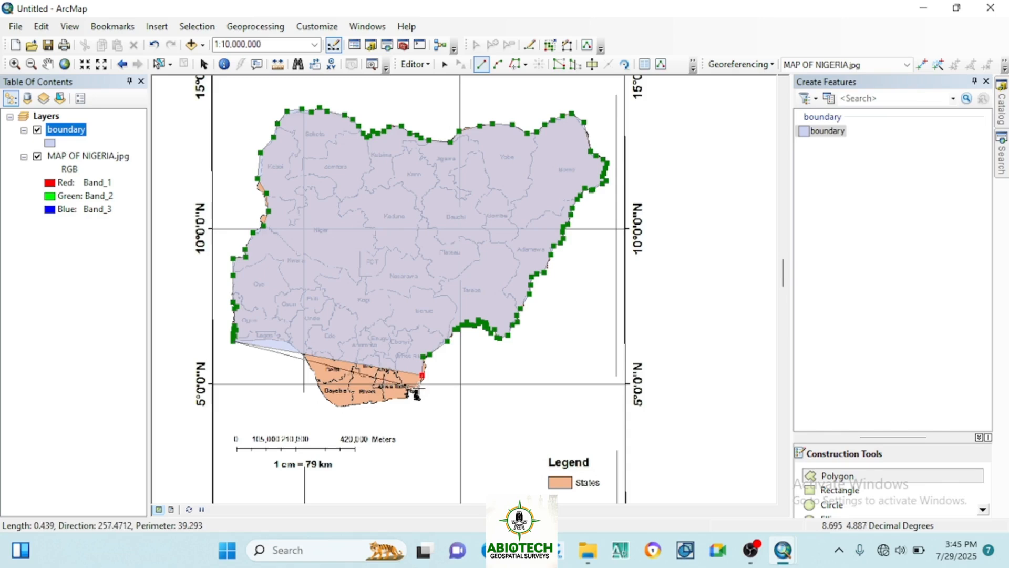
Trace around the southeastern coastal tip below Cross River and west to Akwa Ibom's coast
scroll(417, 397, down, 1)
click(427, 396)
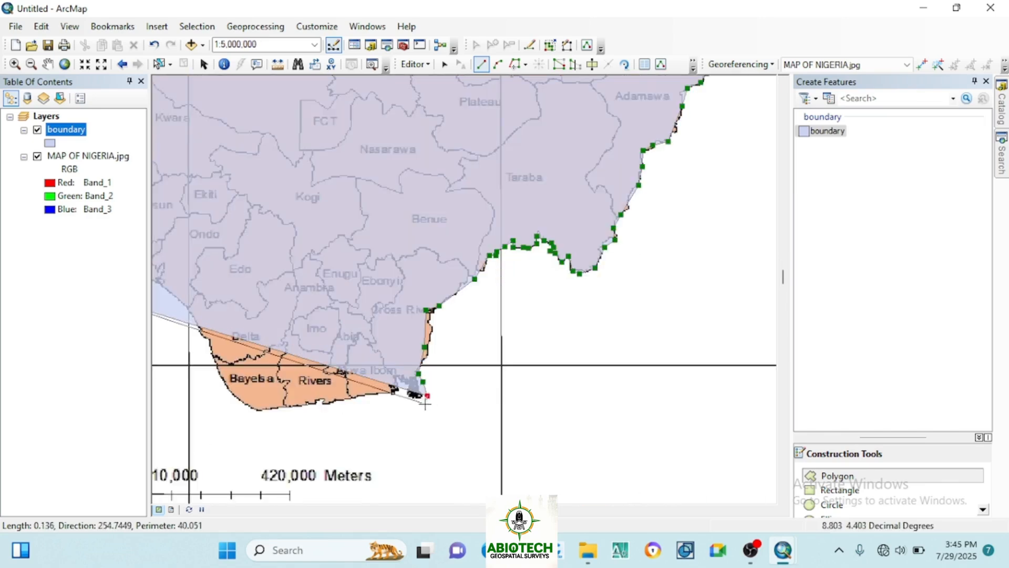
click(425, 403)
click(410, 387)
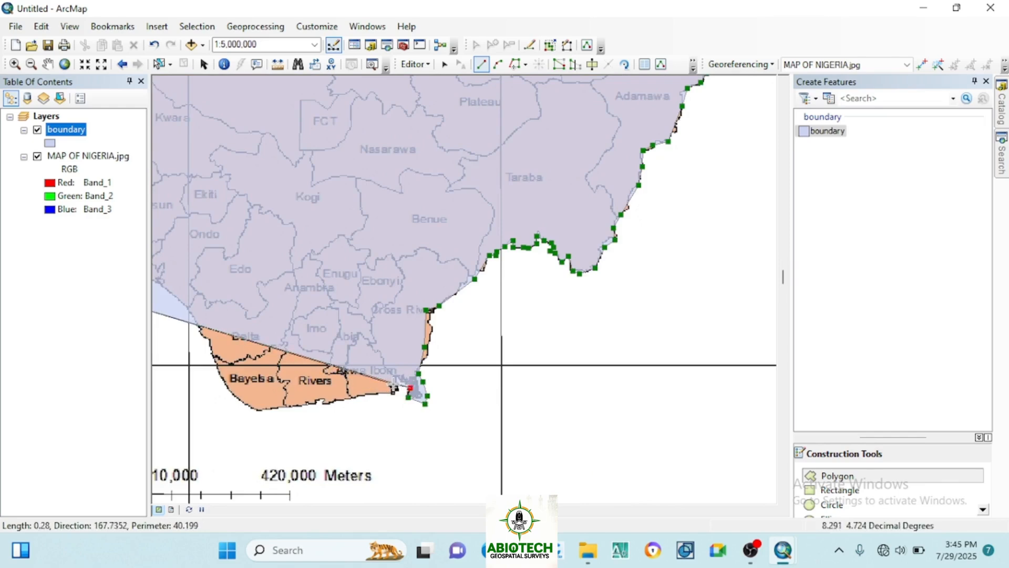
click(389, 393)
Trace the southern coastline west along Akwa Ibom and Rivers and around Bayelsa's southern tip to its southwestern coast
click(360, 395)
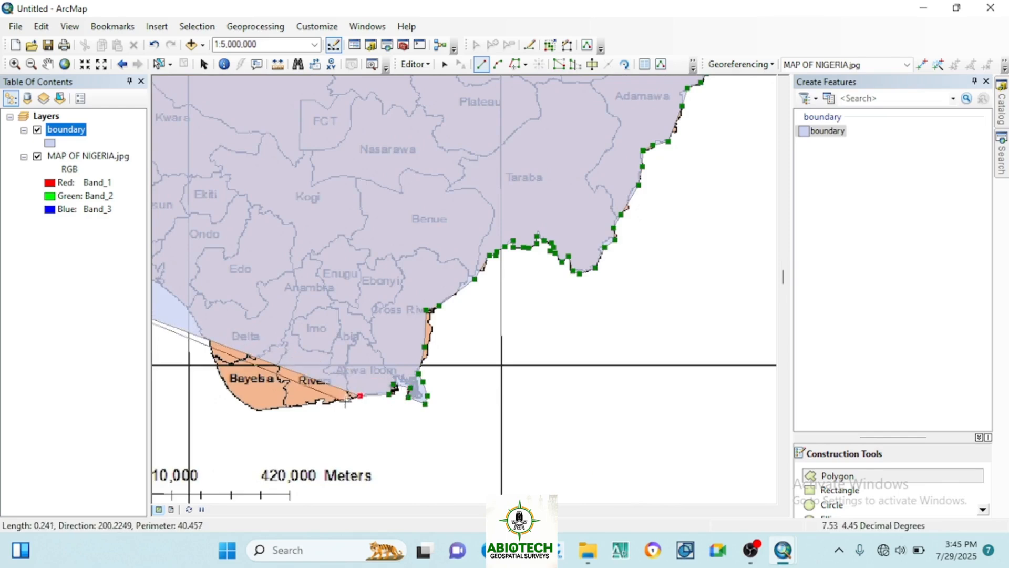
click(344, 402)
click(325, 406)
click(321, 400)
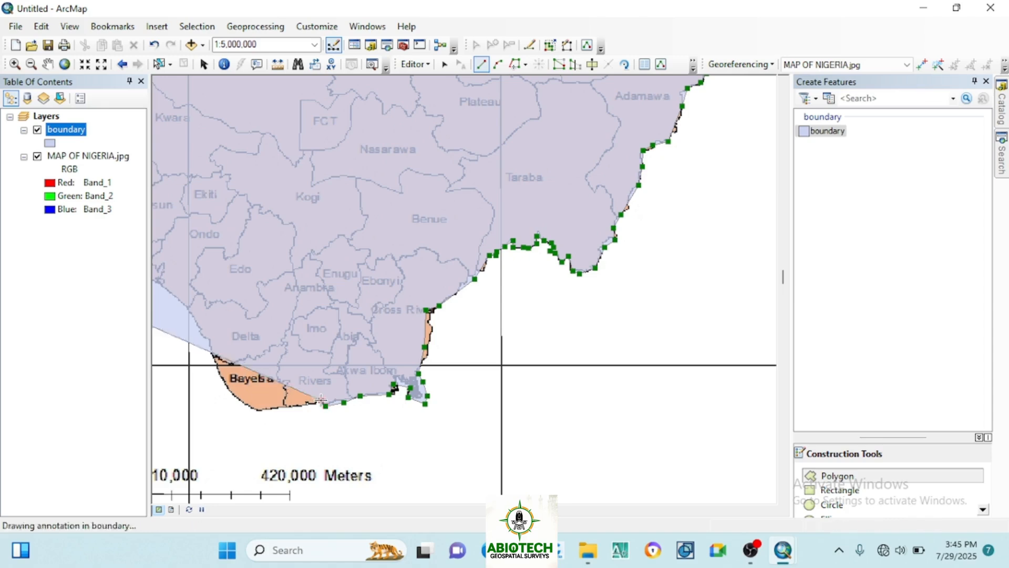
click(317, 399)
click(300, 406)
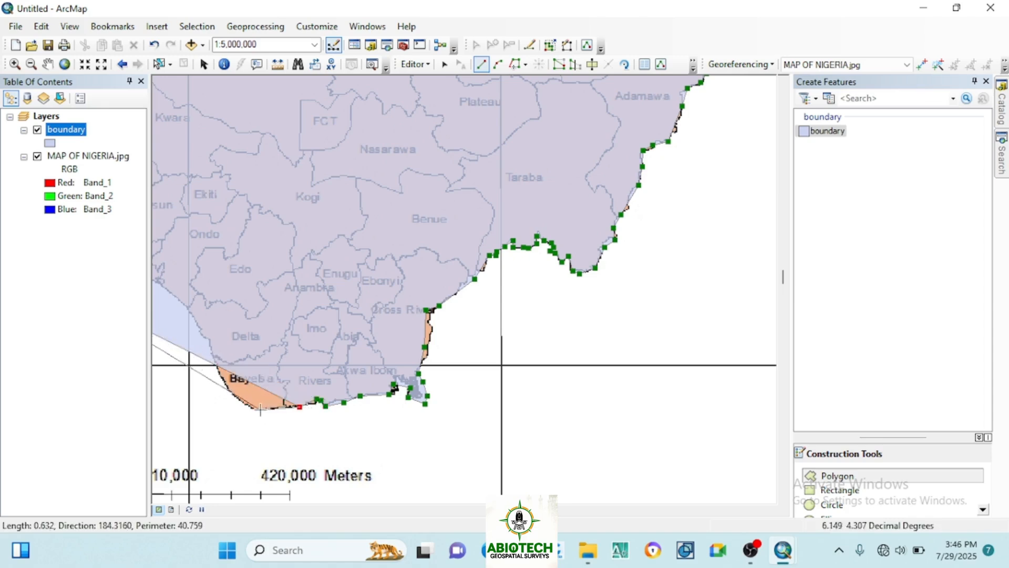
click(259, 410)
click(230, 389)
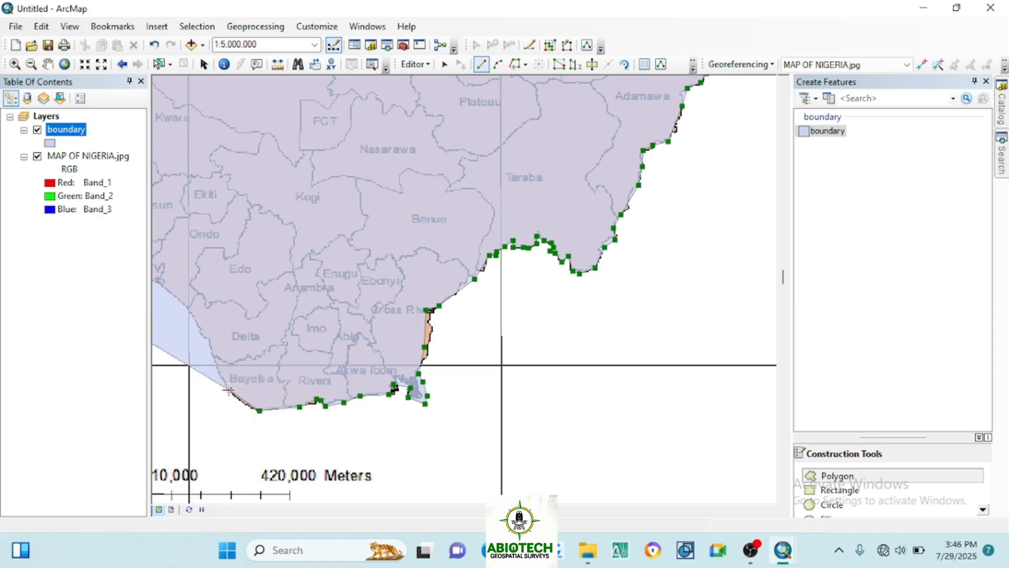
Trace the coast northwest from Bayelsa past Delta and Ondo to Lagos, and finish the boundary polygon at Lagos's southwestern corner
click(210, 345)
scroll(516, 399, up, 1)
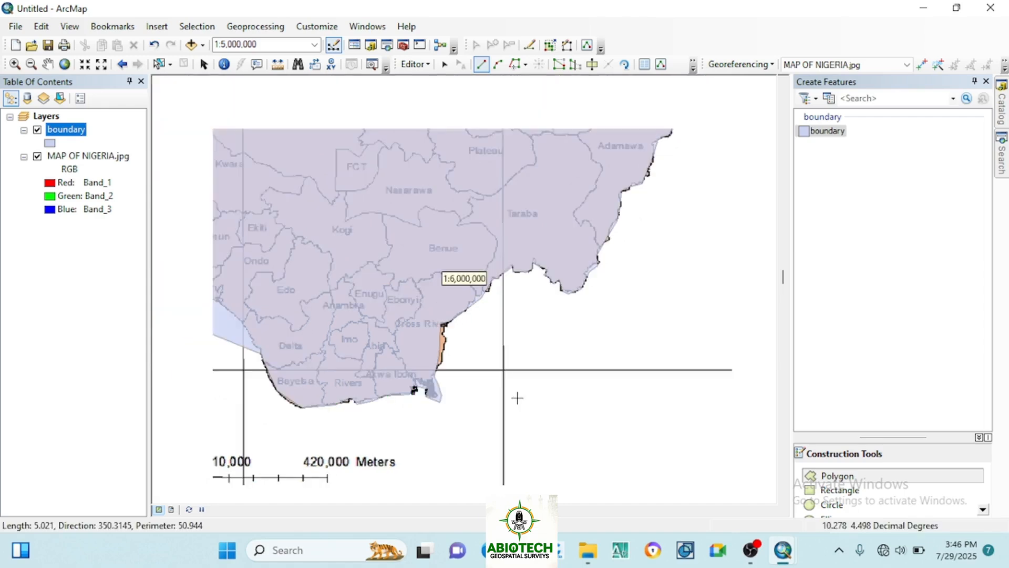
click(248, 330)
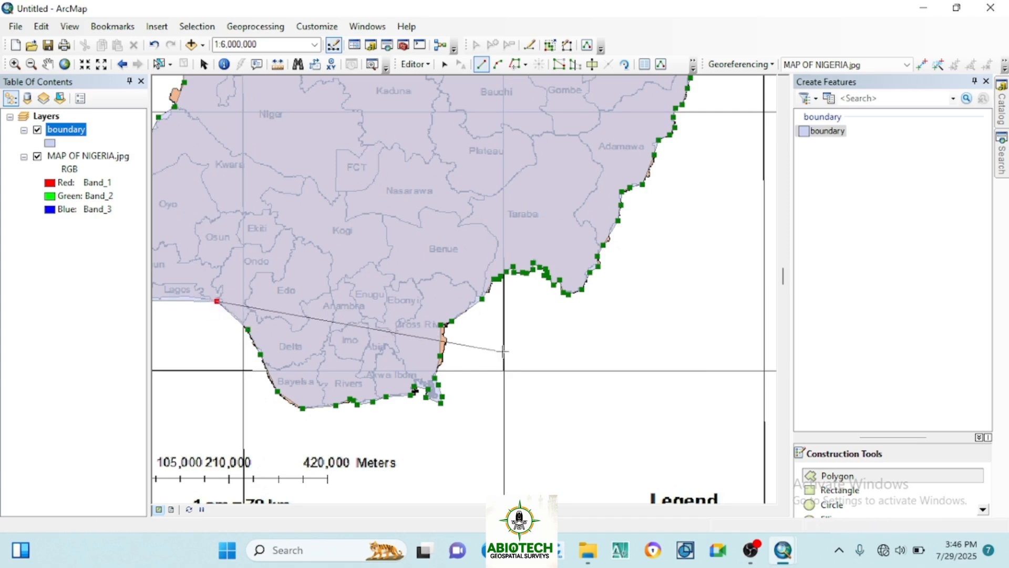
scroll(595, 366, up, 5)
scroll(411, 328, down, 5)
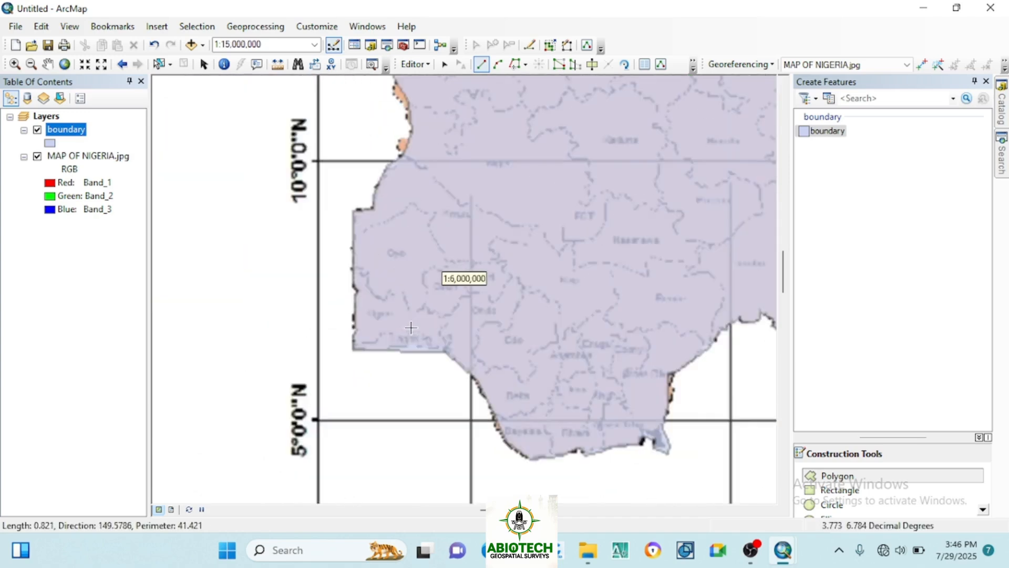
scroll(431, 351, down, 3)
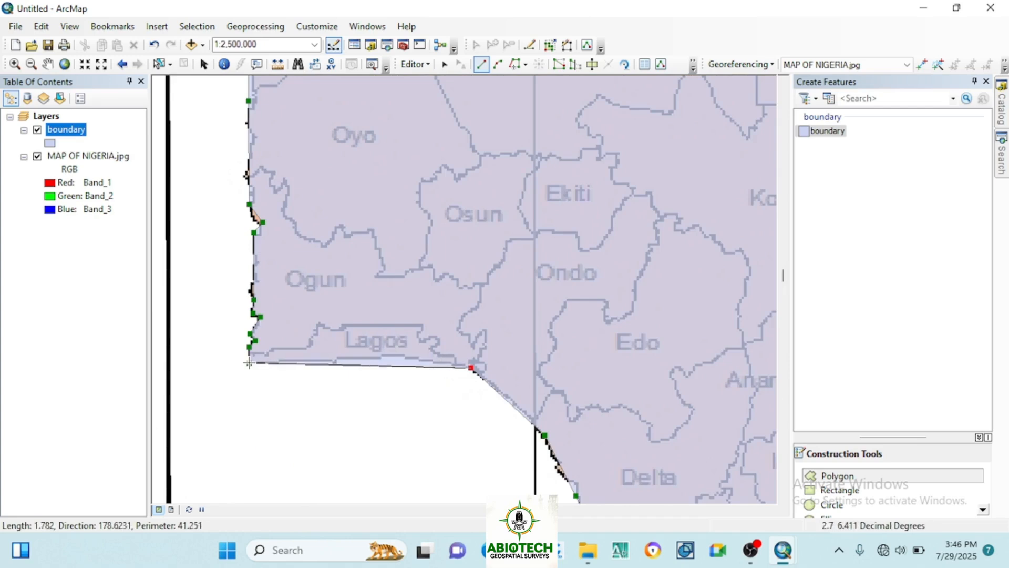
double_click(249, 363)
scroll(331, 440, up, 2)
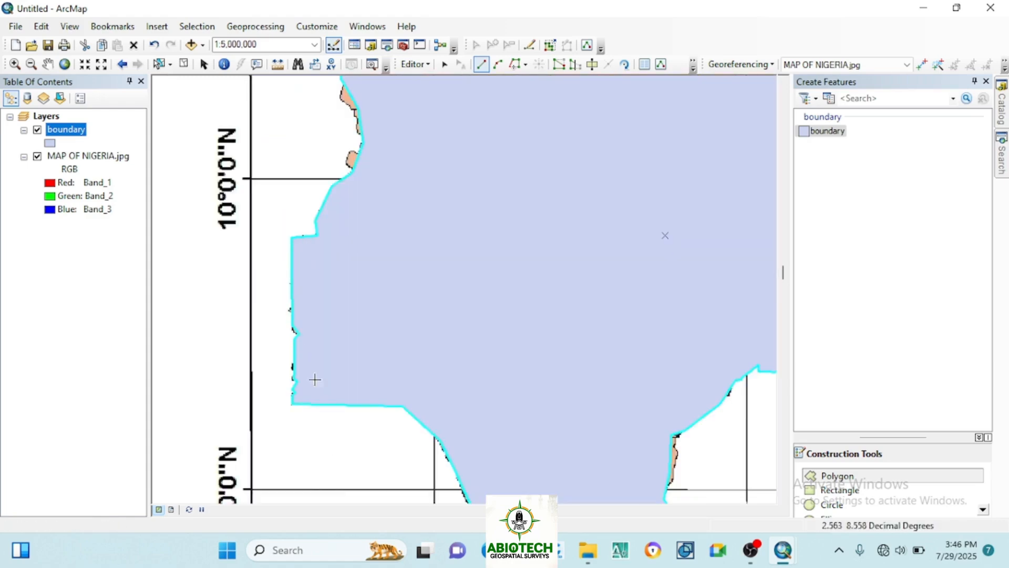
scroll(326, 411, up, 1)
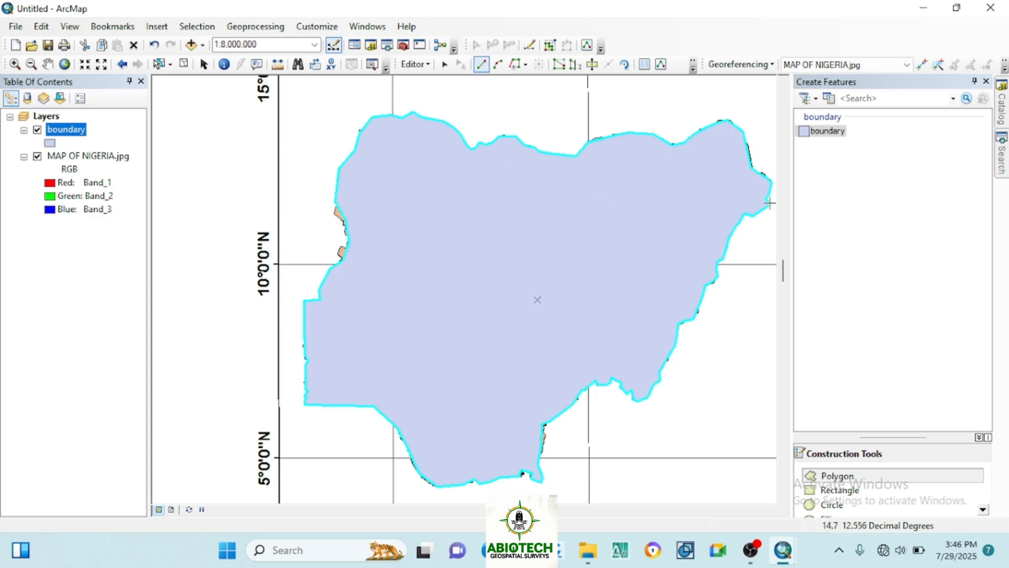
Save the edits to the boundary layer and stop the editing session
click(416, 64)
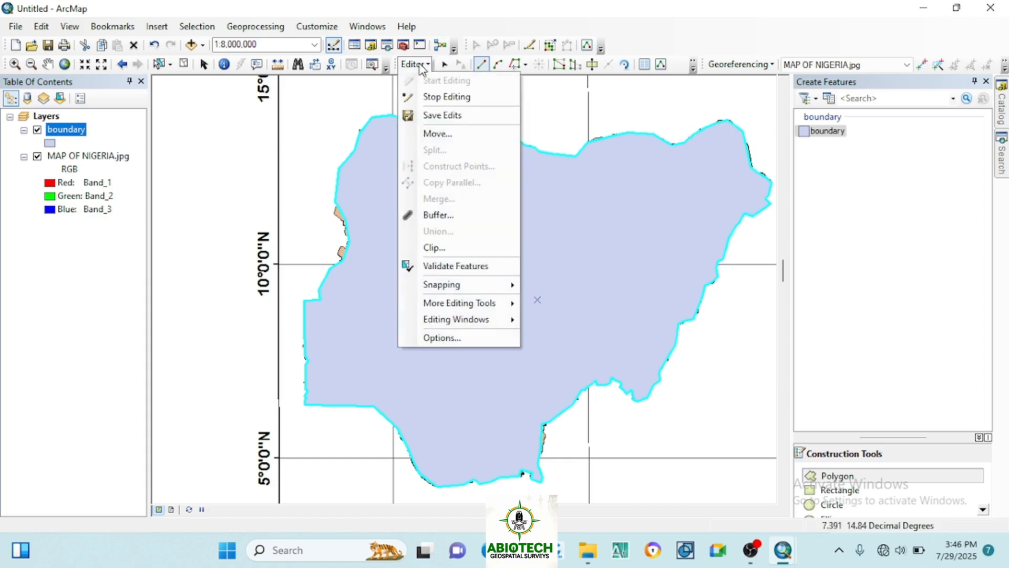
click(430, 118)
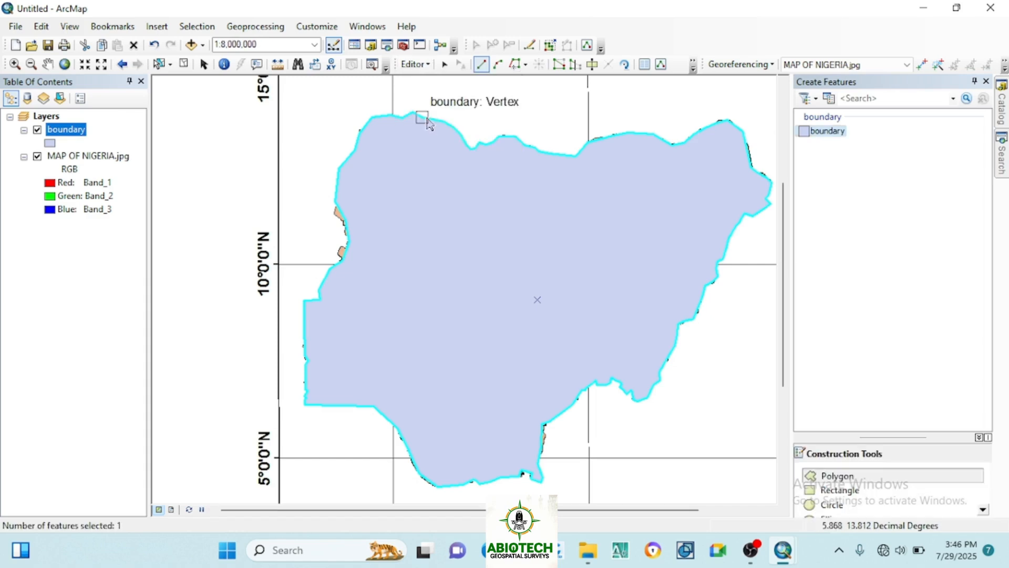
click(427, 66)
click(434, 97)
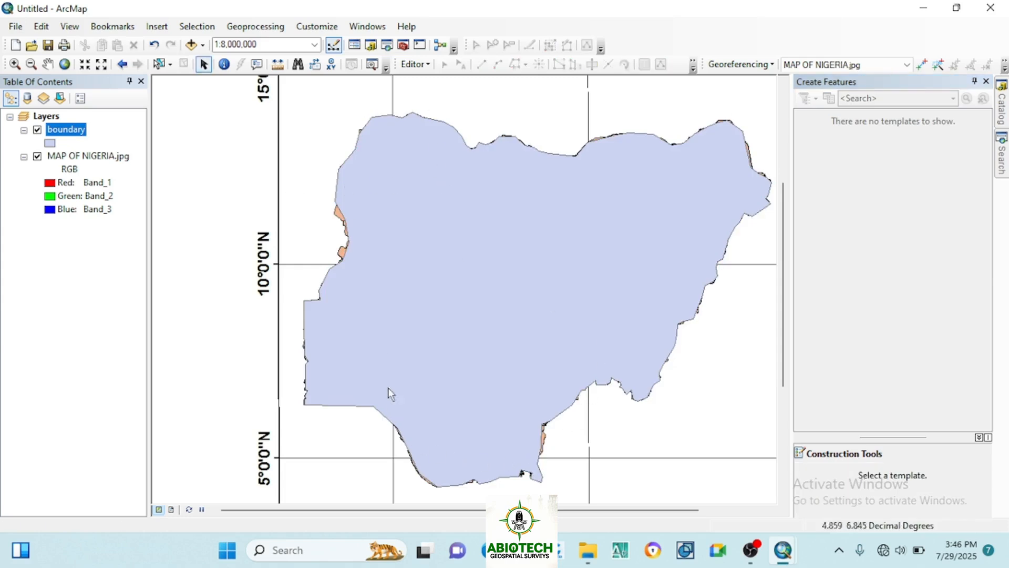
Give the boundary layer a bright green fill and a red outline with a width of 3
click(49, 143)
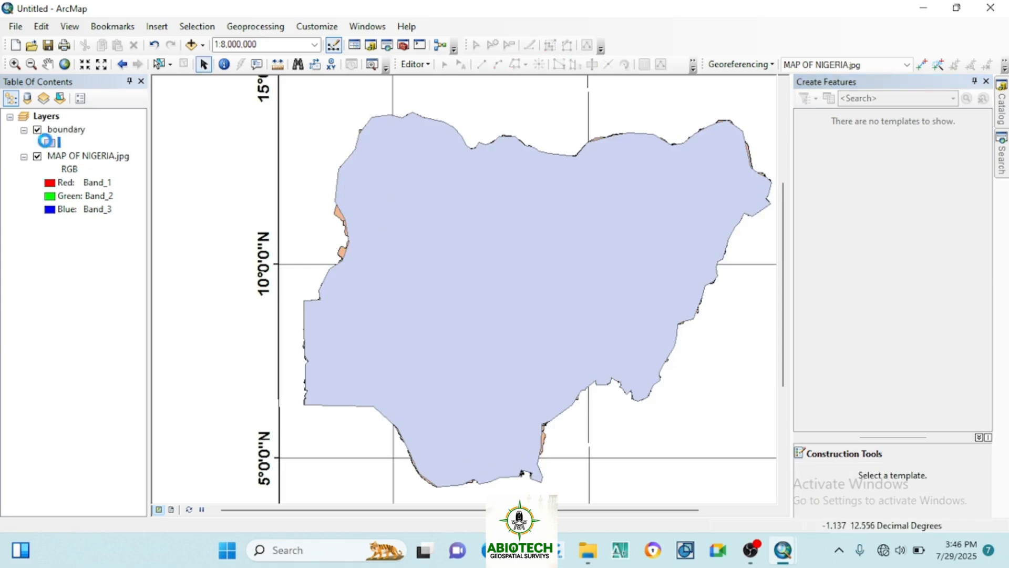
click(648, 217)
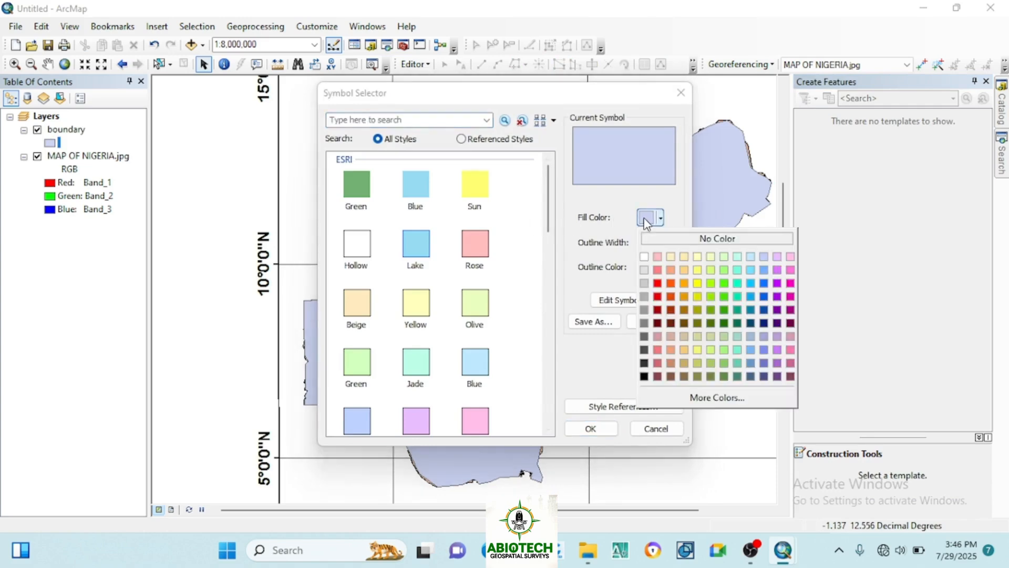
click(724, 284)
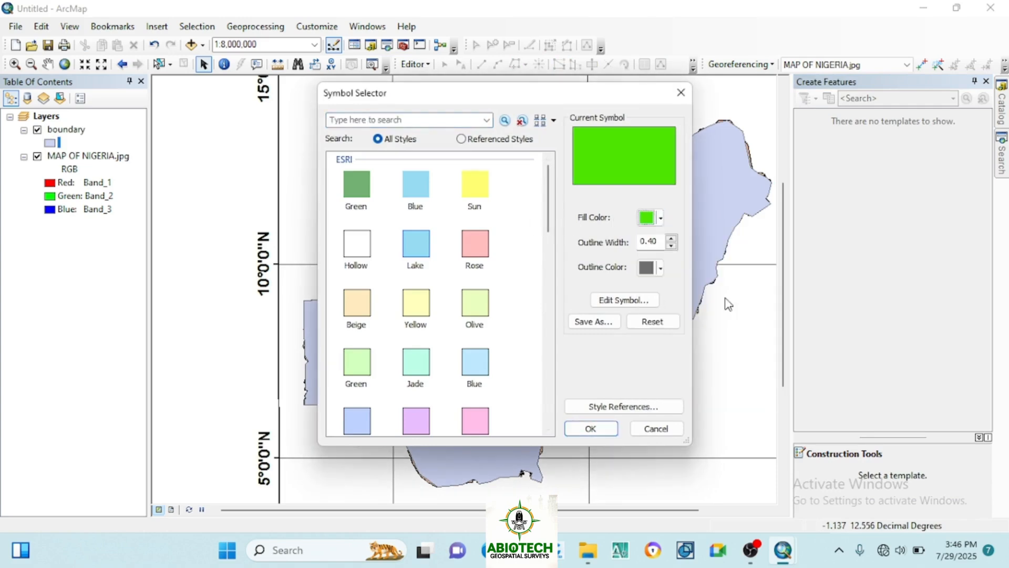
click(671, 238)
click(672, 239)
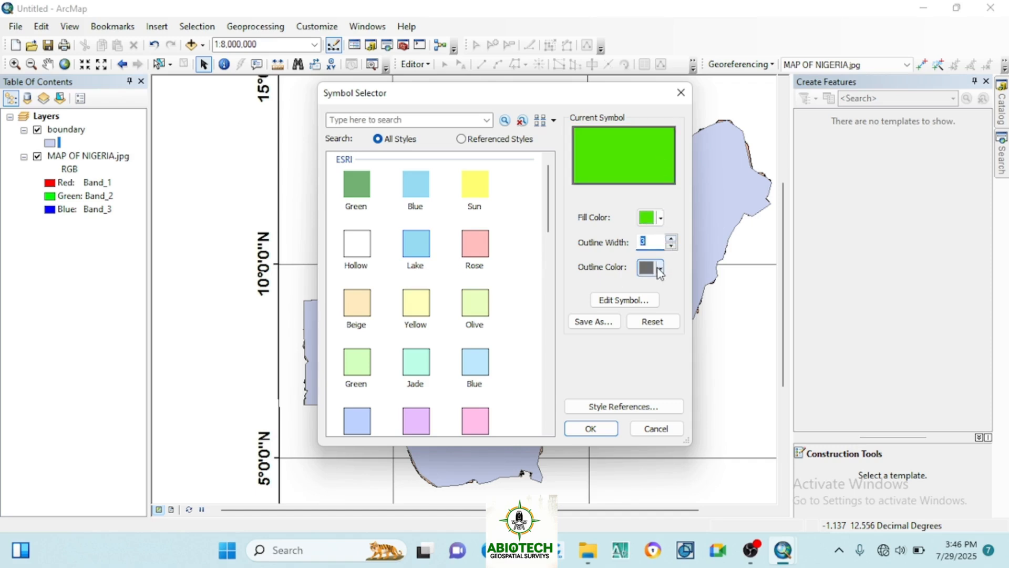
click(659, 269)
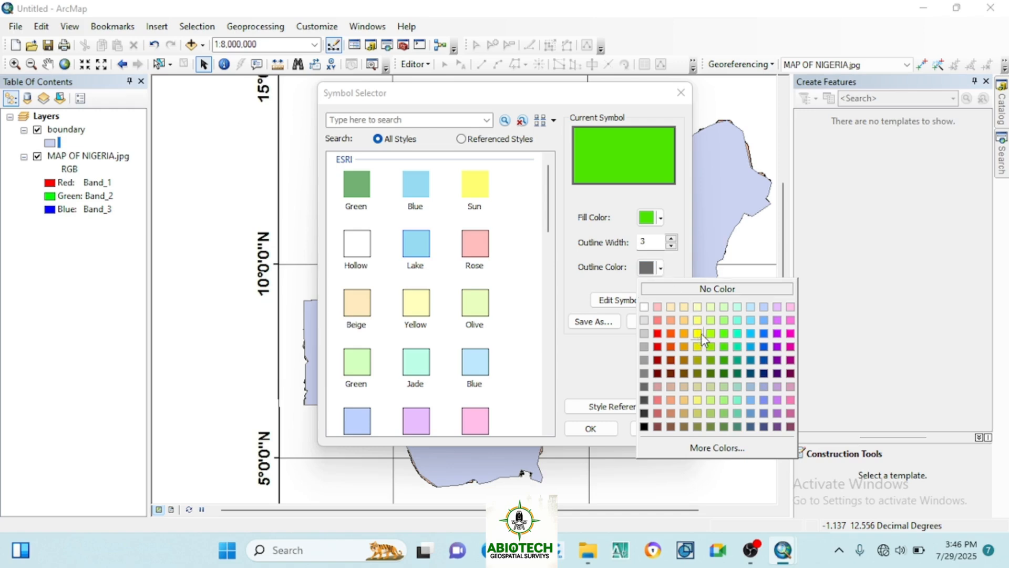
click(658, 346)
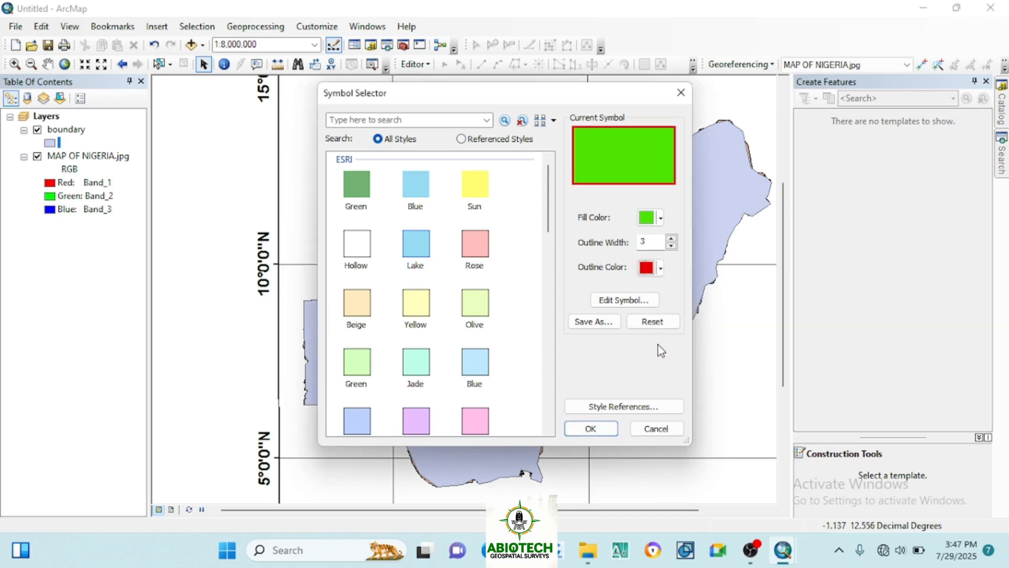
click(588, 427)
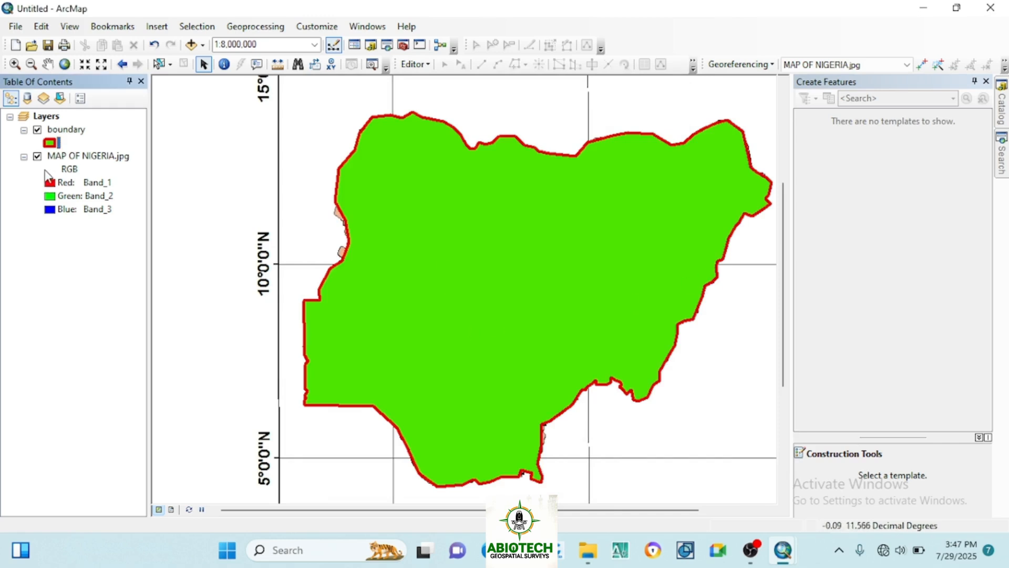
Hide the MAP OF NIGERIA.jpg layer so that only the boundary polygon is displayed
click(37, 156)
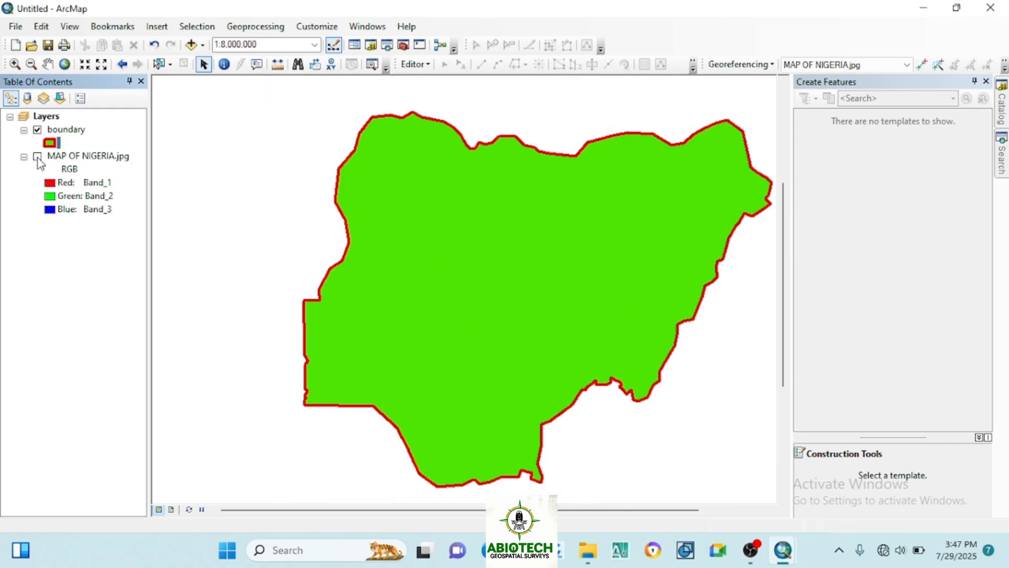
scroll(369, 267, down, 2)
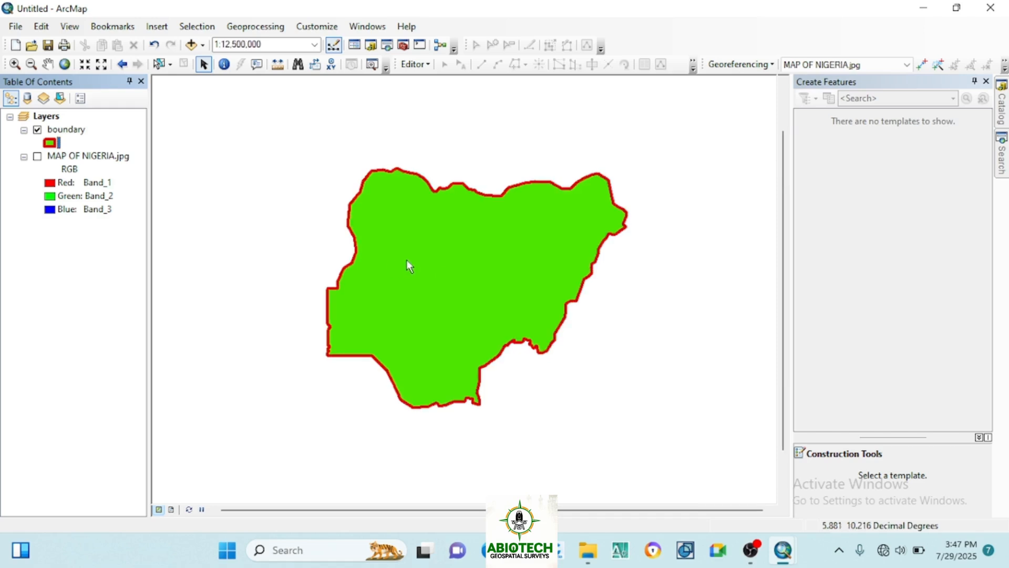
scroll(476, 235, up, 3)
scroll(473, 237, down, 3)
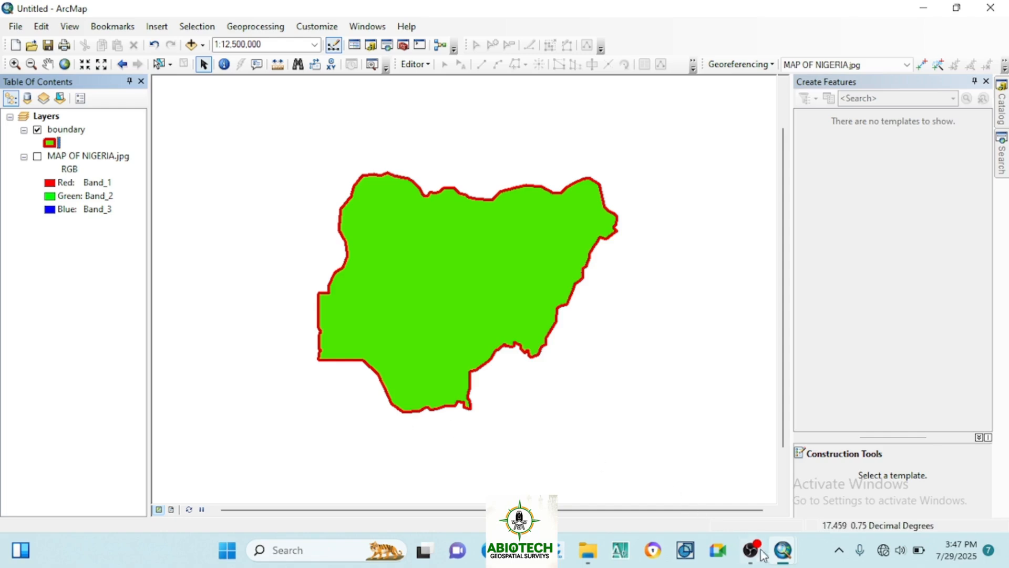
Switch to the GEOREFERENCED LEKKI ArcMap document and examine the roads and buildings in the LEKKI GOOGLE IMAGE.jpg imagery
mouse_move(778, 558)
click(841, 481)
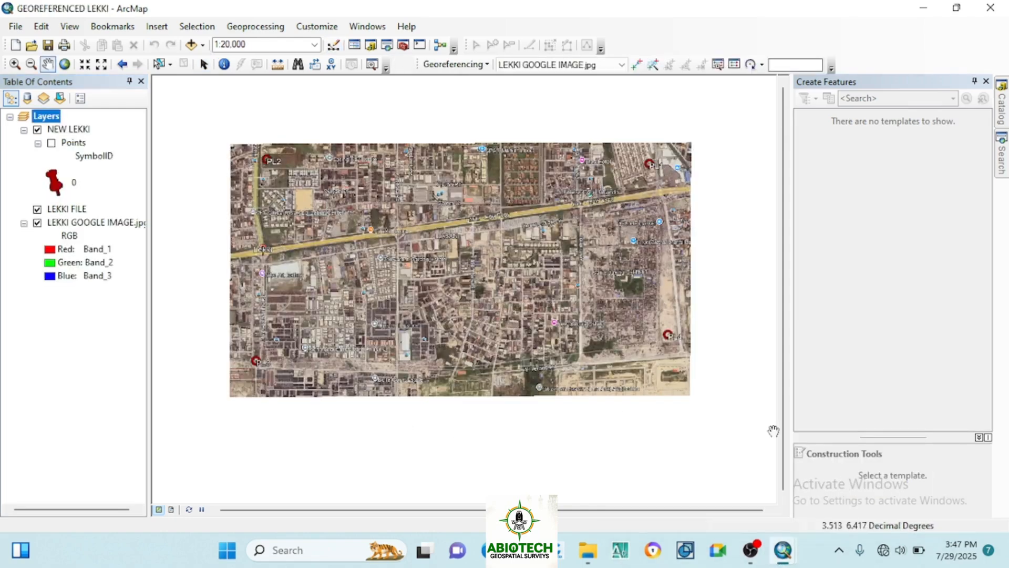
scroll(465, 246, down, 1)
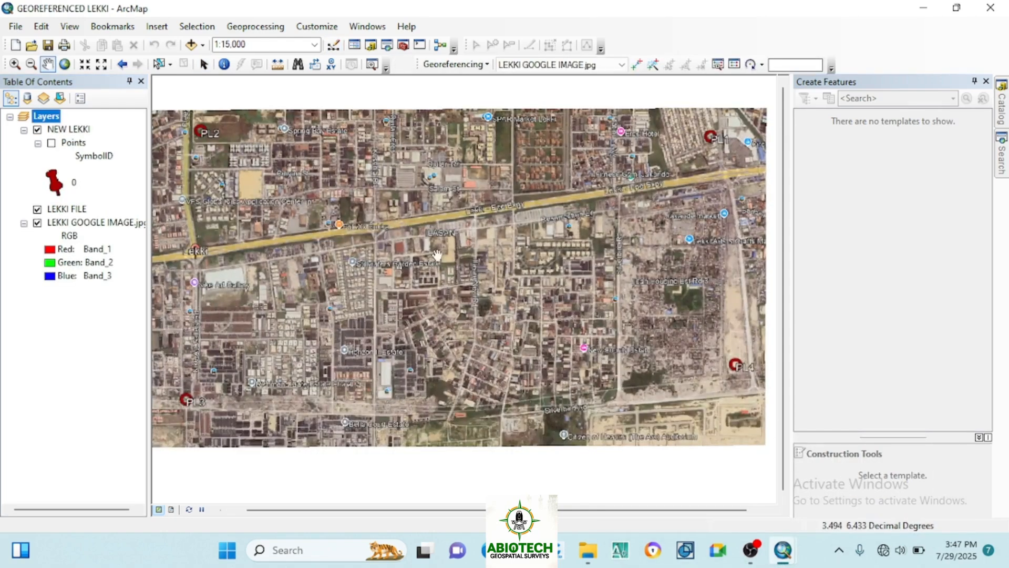
scroll(488, 272, up, 2)
scroll(515, 273, down, 1)
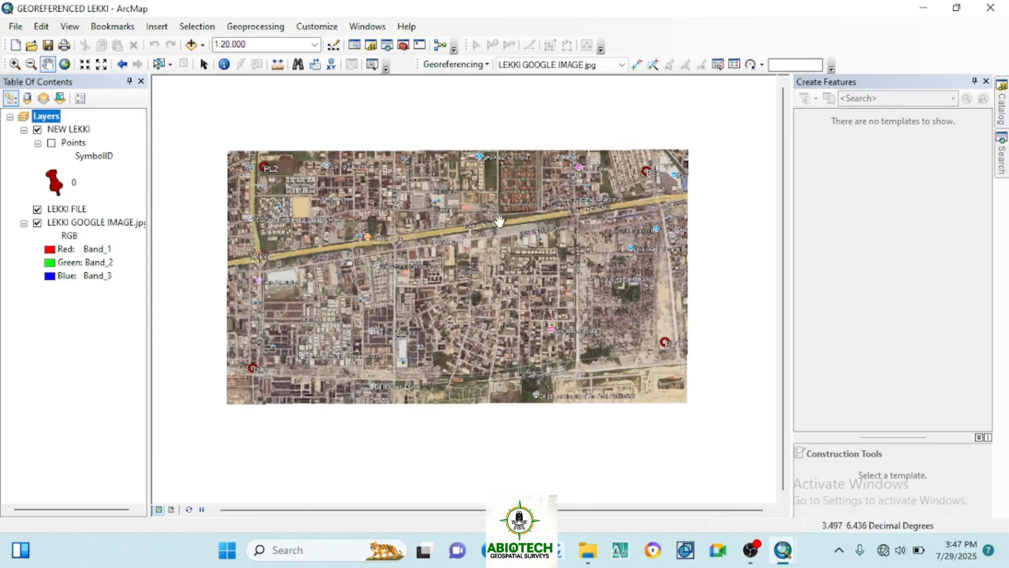
scroll(455, 342, down, 1)
scroll(455, 331, down, 1)
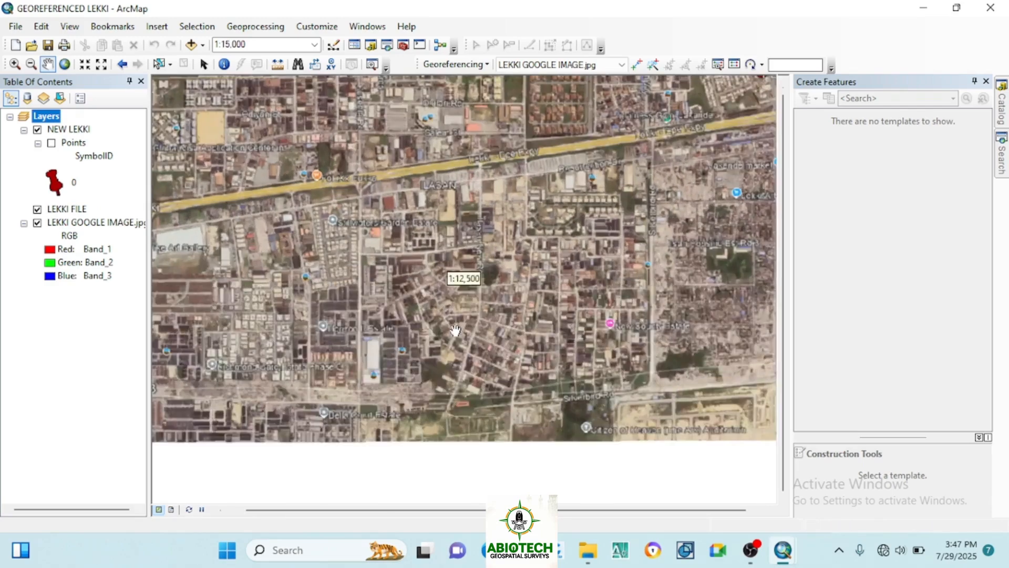
scroll(280, 184, up, 2)
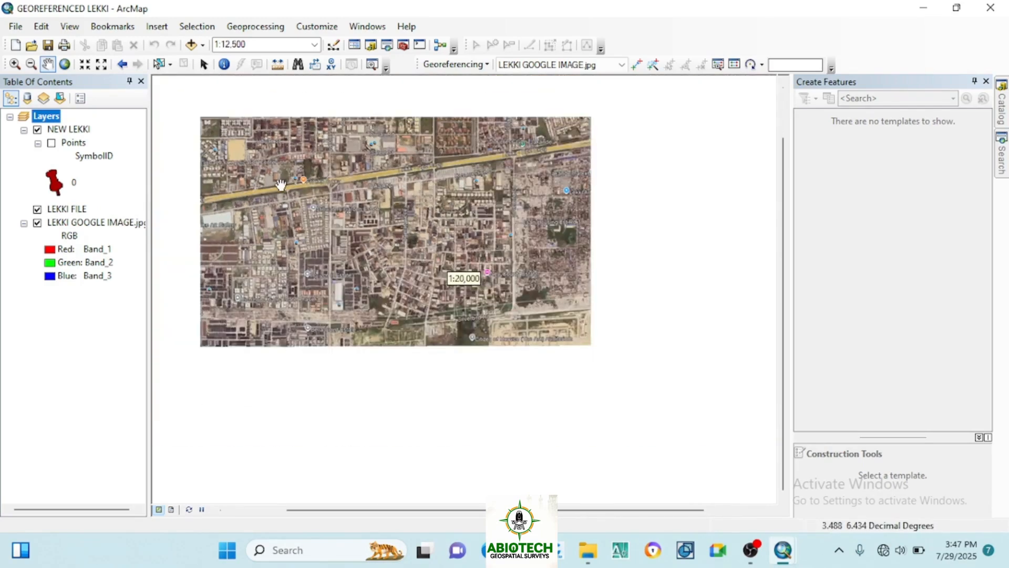
scroll(288, 183, down, 2)
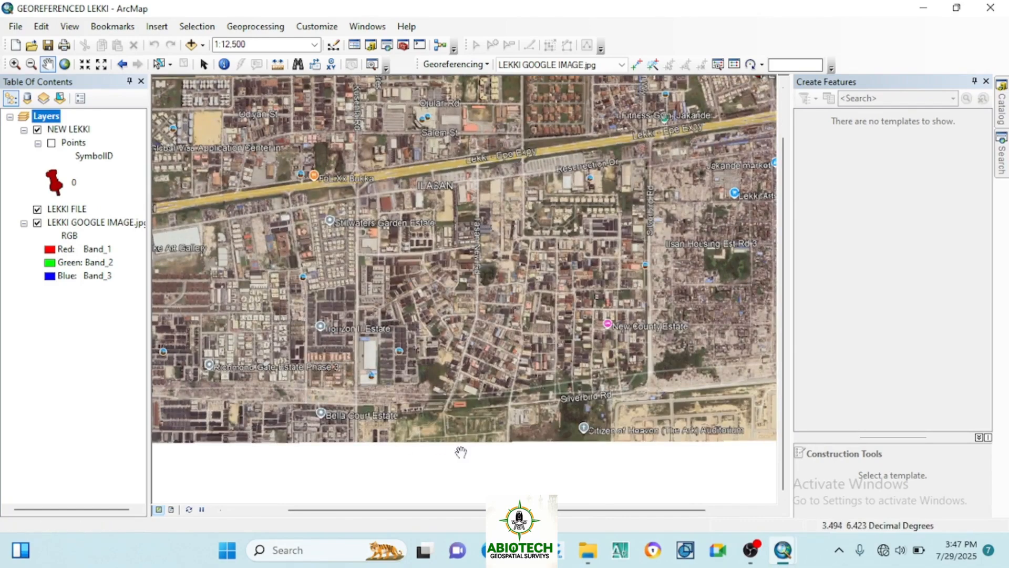
scroll(430, 341, up, 2)
scroll(460, 317, down, 2)
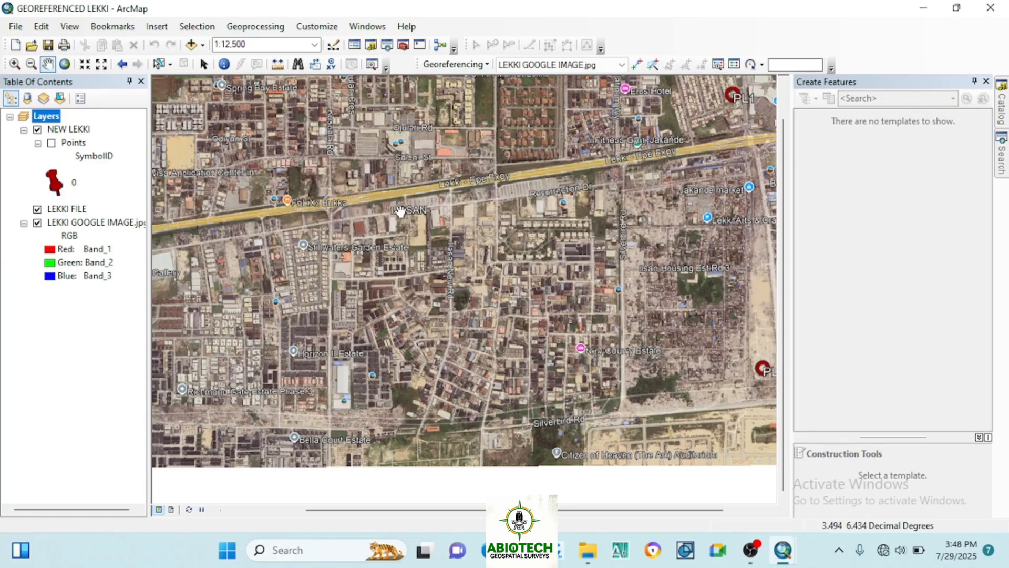
Find and expand the folder connection that contains LEKKI GOOGLE IMAGE.jpg in the catalog
click(1005, 108)
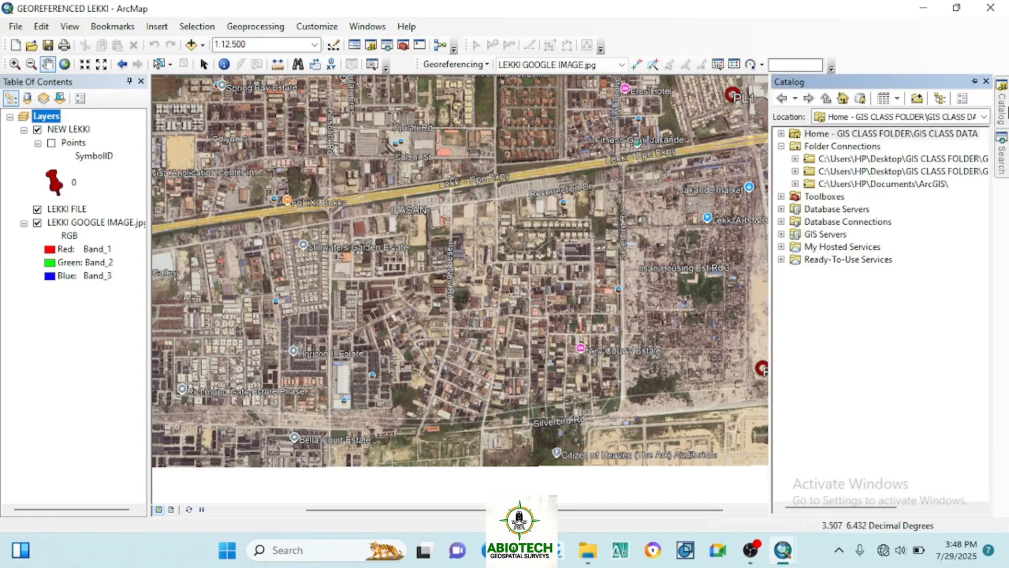
click(794, 171)
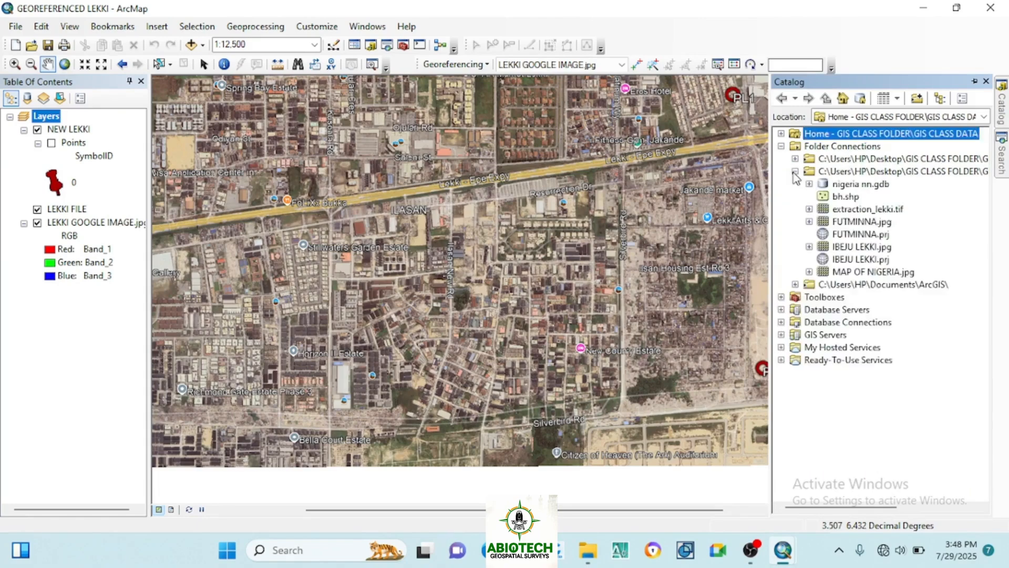
click(795, 172)
click(795, 160)
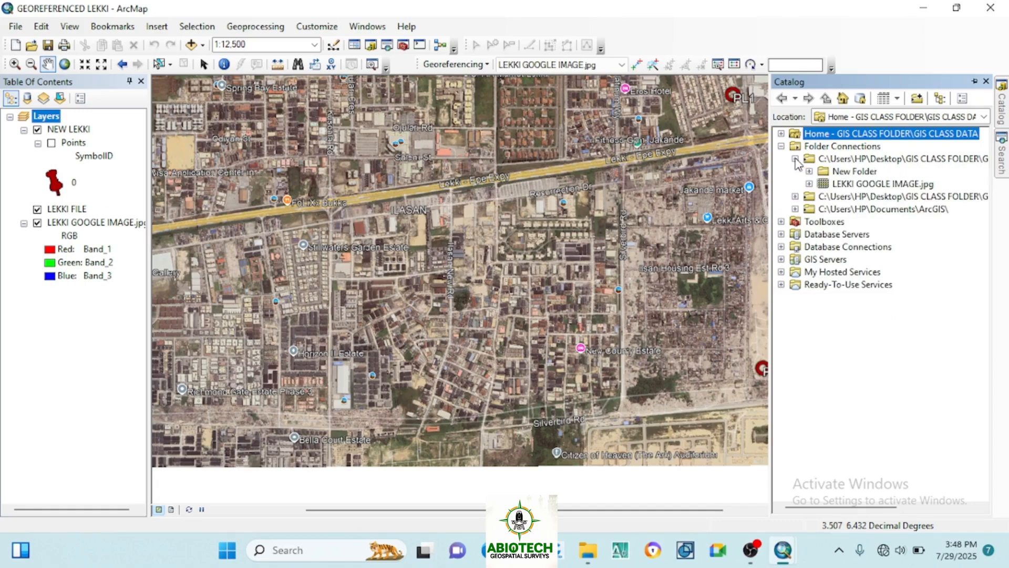
click(794, 159)
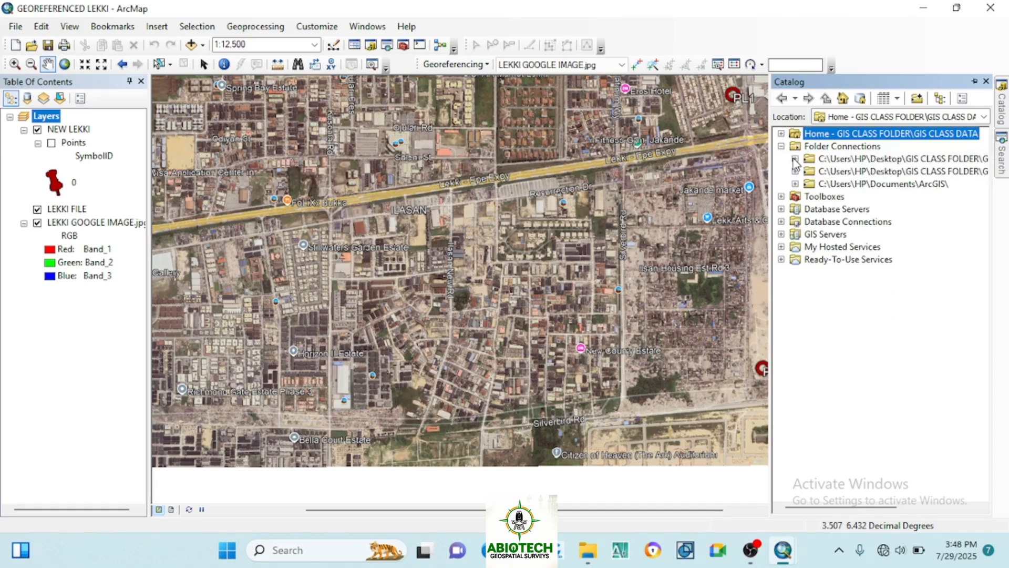
click(794, 159)
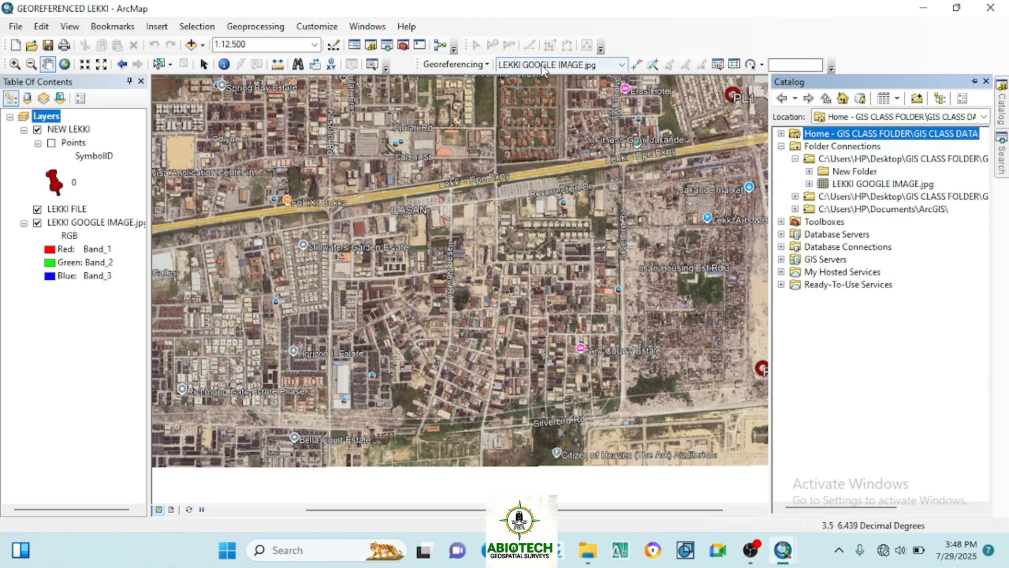
Create a file geodatabase named lekki 1 in the connected folder that holds LEKKI GOOGLE IMAGE.jpg
right_click(834, 160)
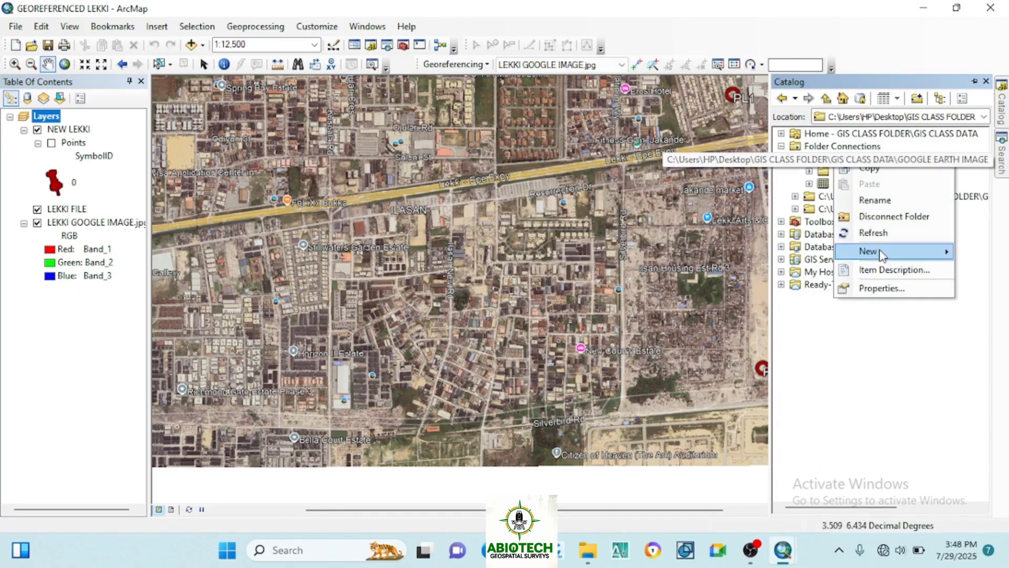
mouse_move(880, 251)
click(741, 270)
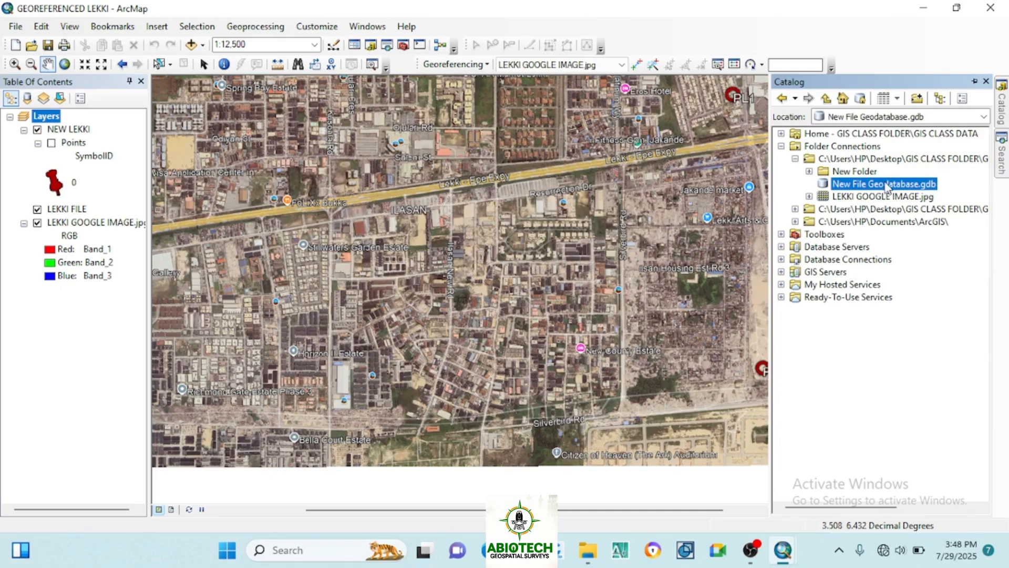
click(850, 187)
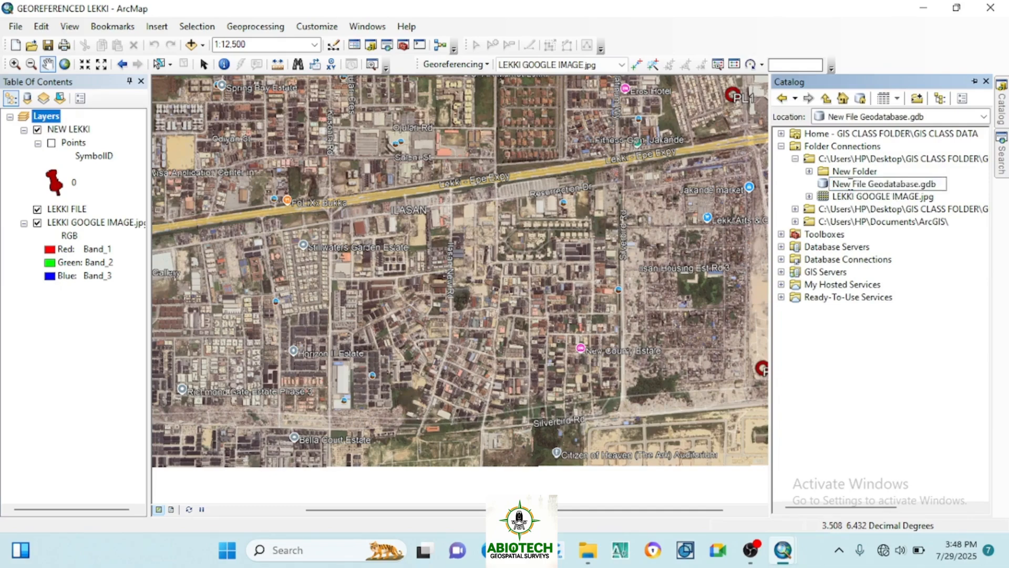
key(ctrl+a)
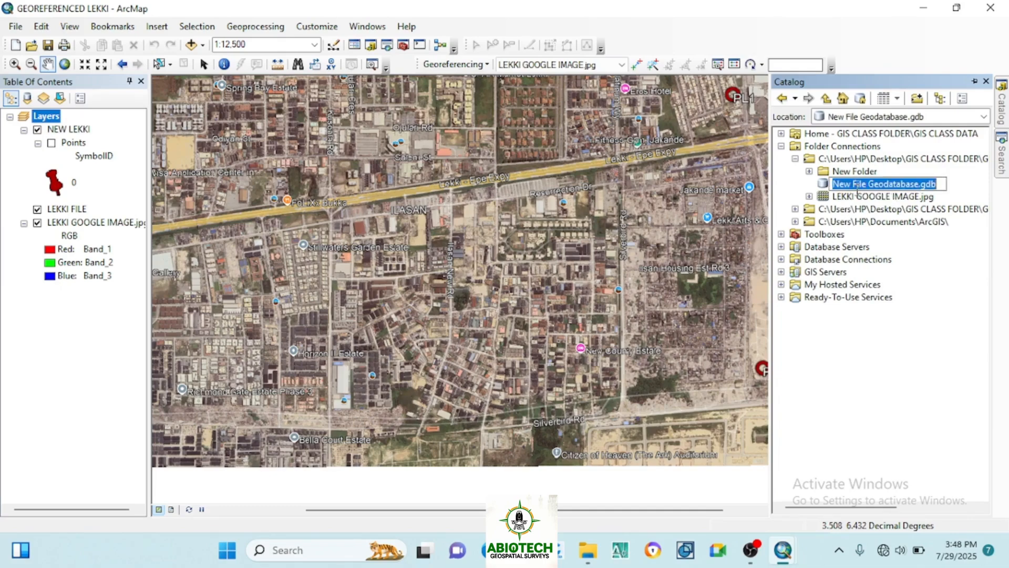
key(BackSpace)
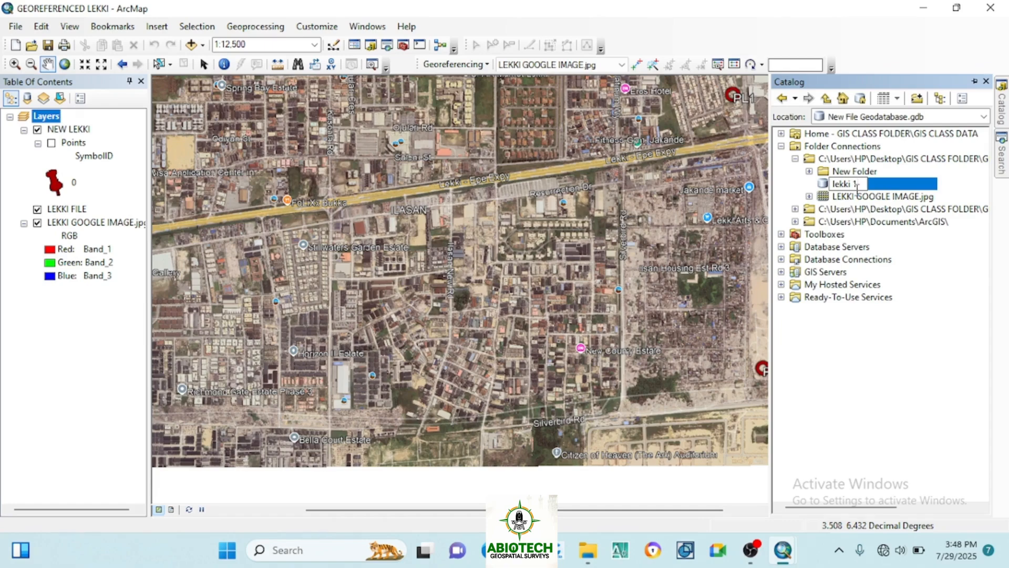
key(Return)
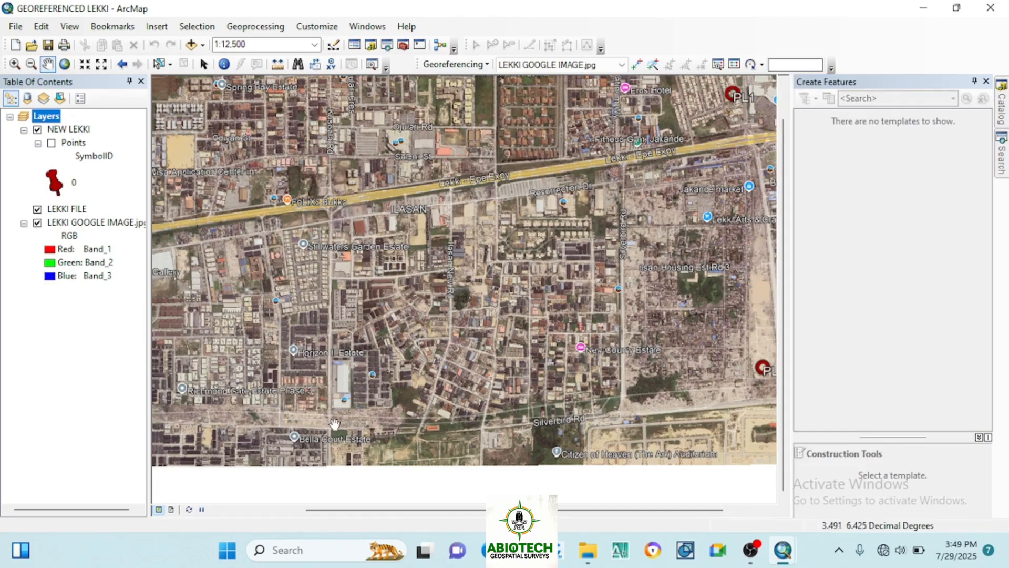
Examine the roads, estates and buildings between Lekki - Epe Expy and Silverbird Rd in the imagery
scroll(540, 283, up, 2)
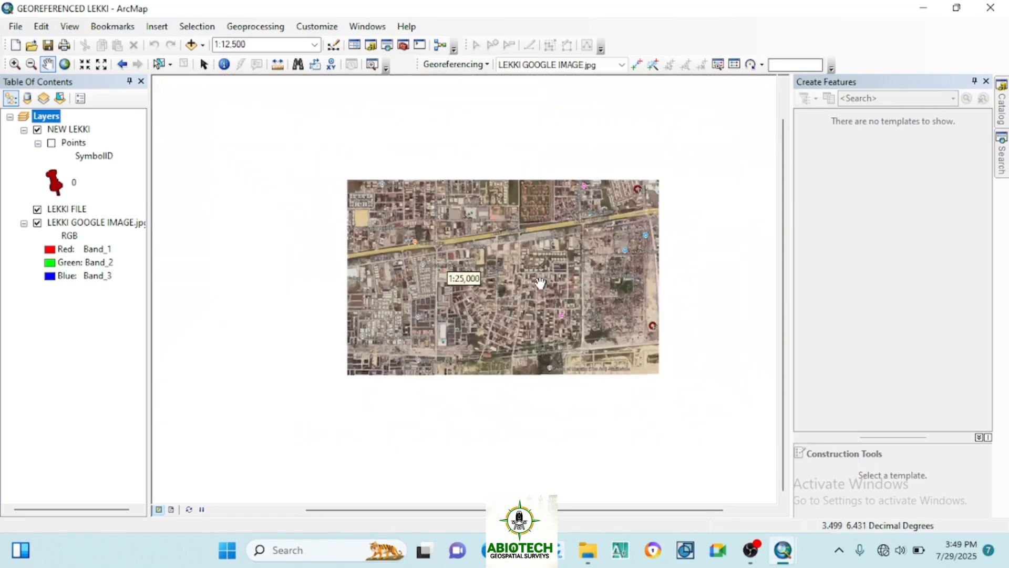
scroll(557, 325, down, 2)
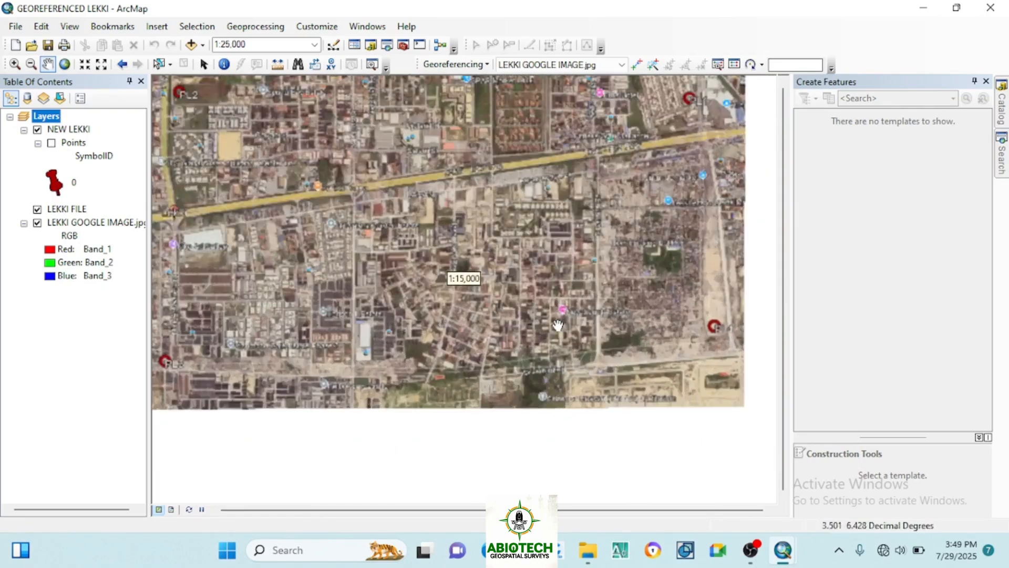
scroll(571, 313, down, 2)
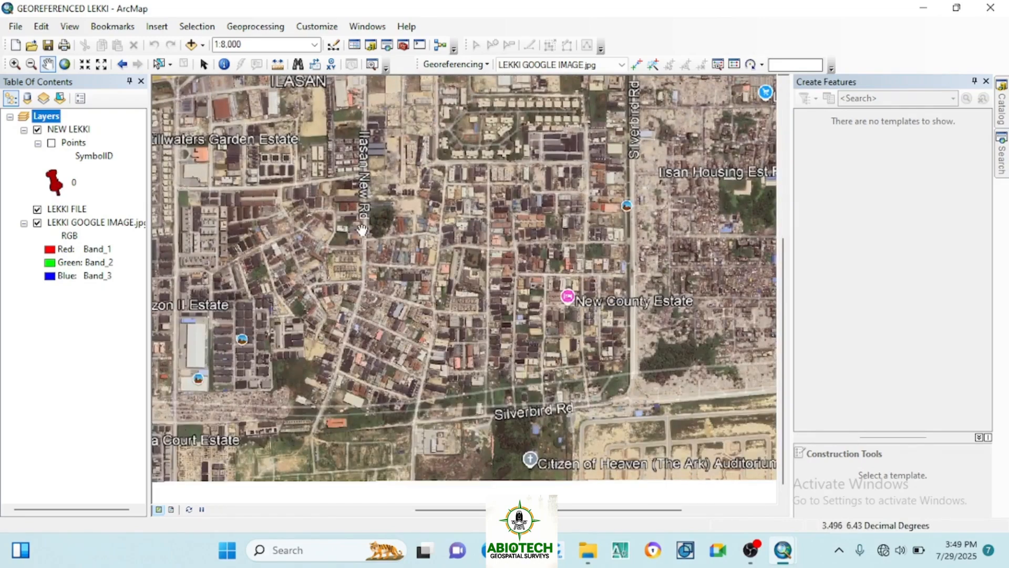
scroll(586, 347, up, 1)
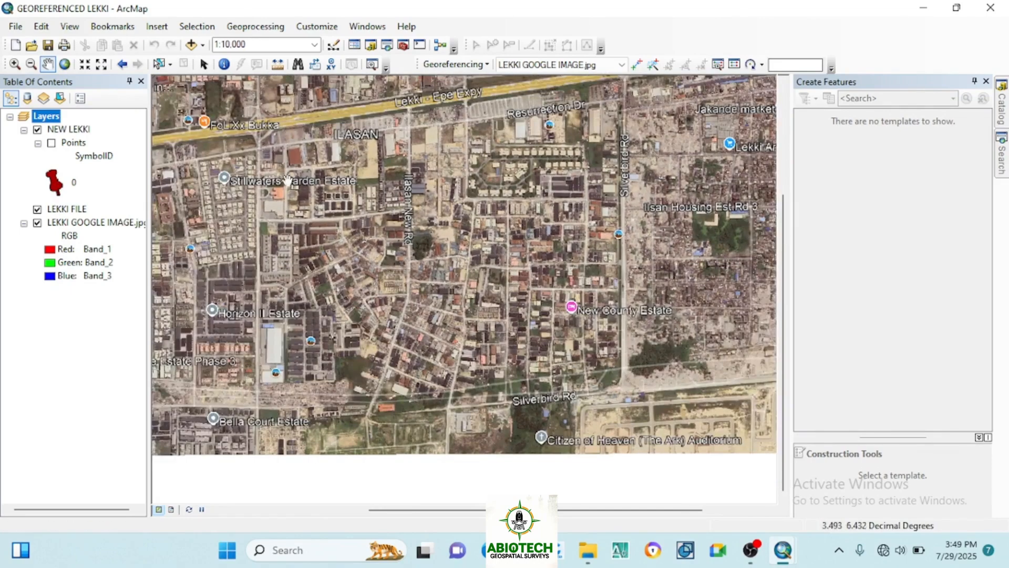
scroll(614, 392, up, 1)
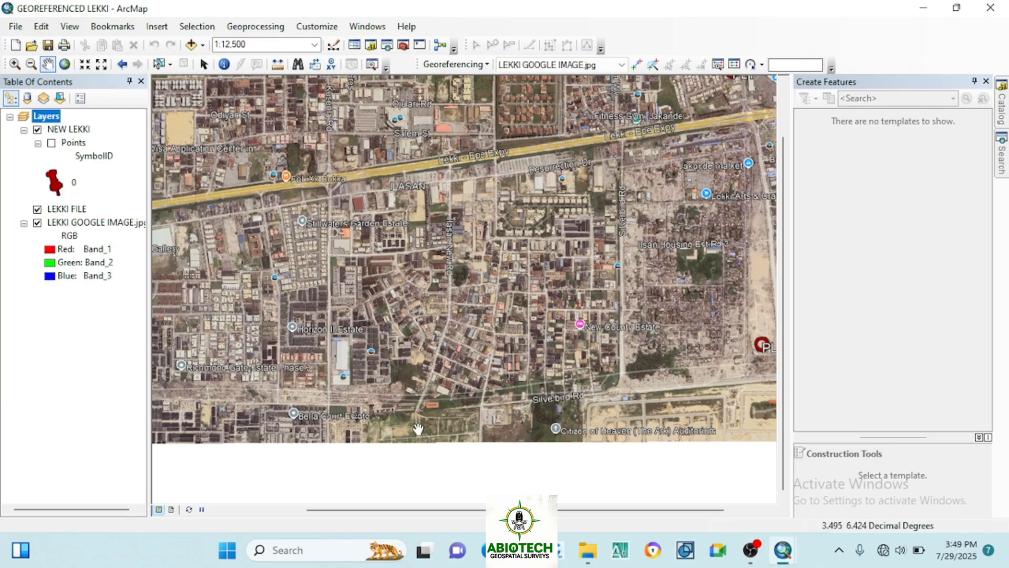
click(1006, 118)
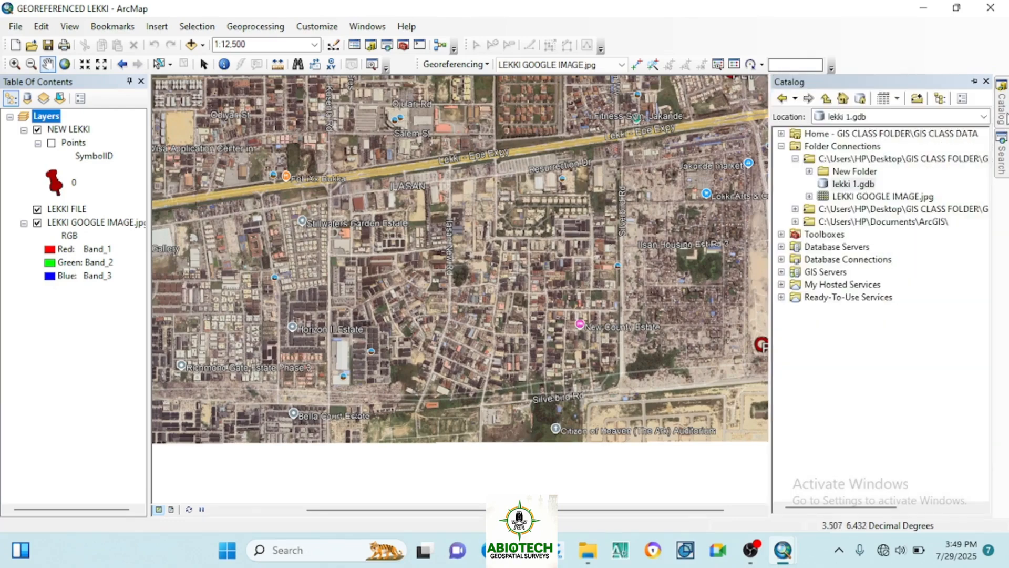
right_click(841, 185)
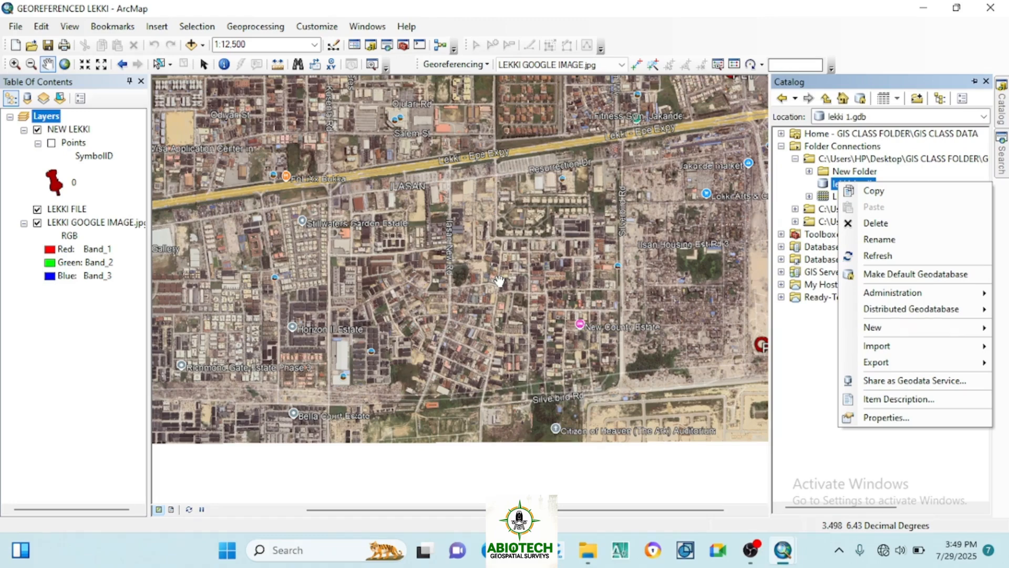
drag(501, 282, 468, 289)
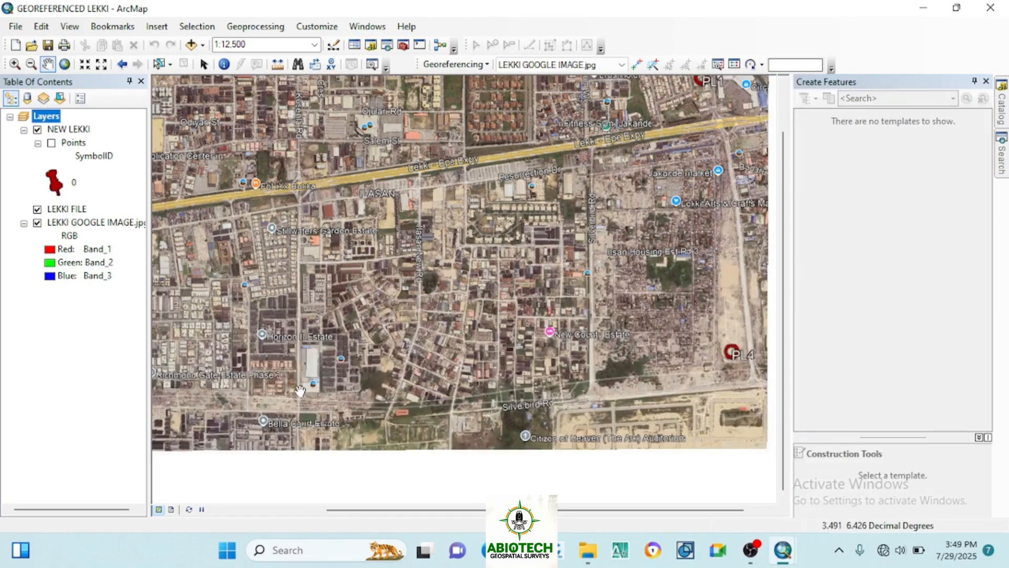
scroll(326, 402, up, 2)
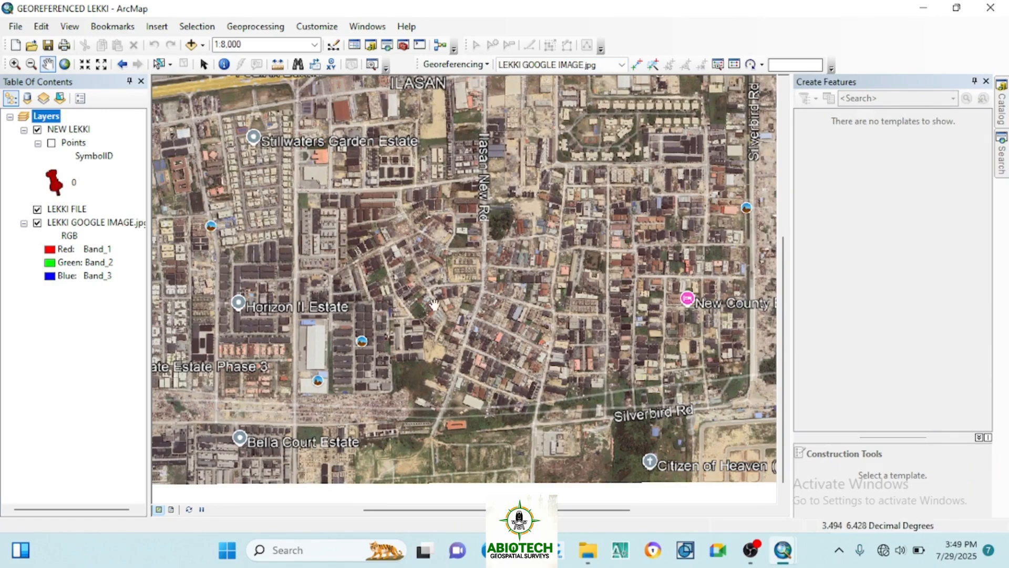
scroll(433, 298, down, 1)
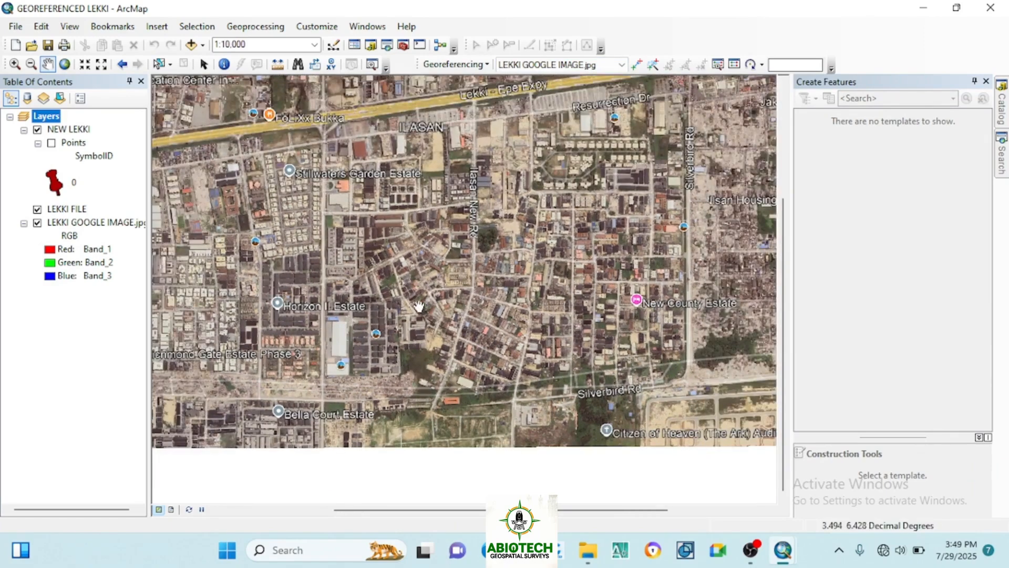
scroll(336, 338, up, 1)
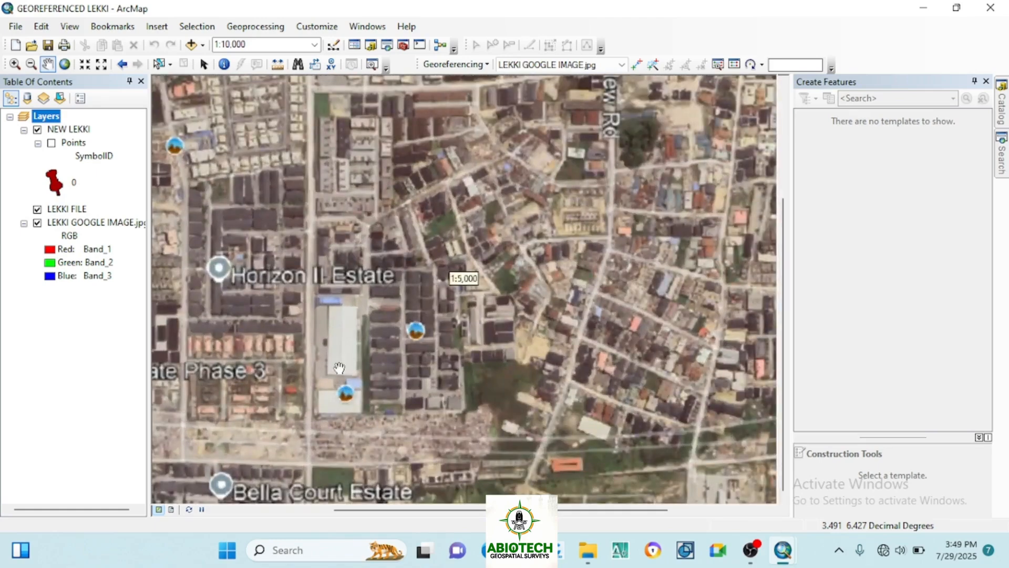
scroll(400, 331, down, 1)
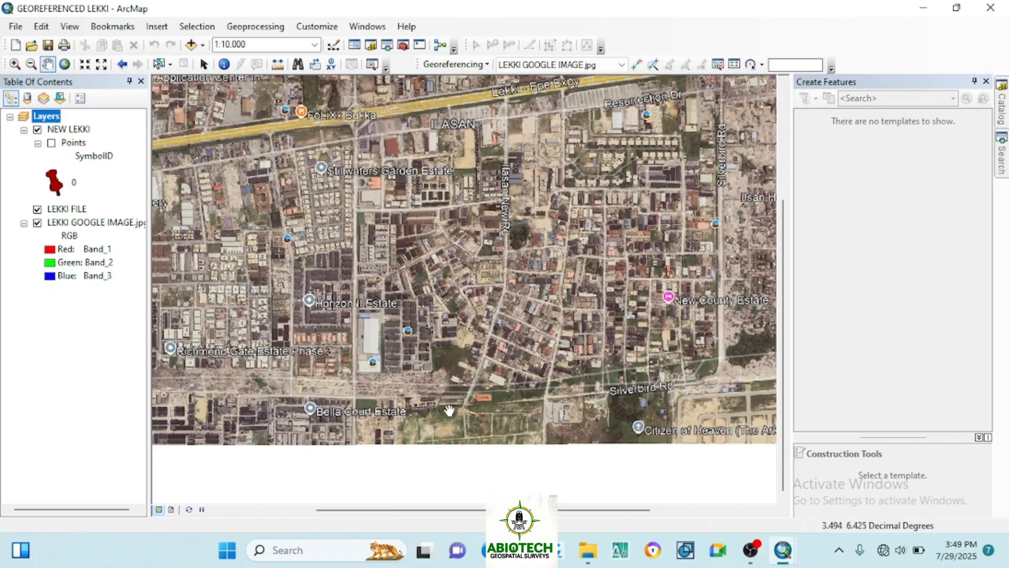
scroll(456, 346, down, 1)
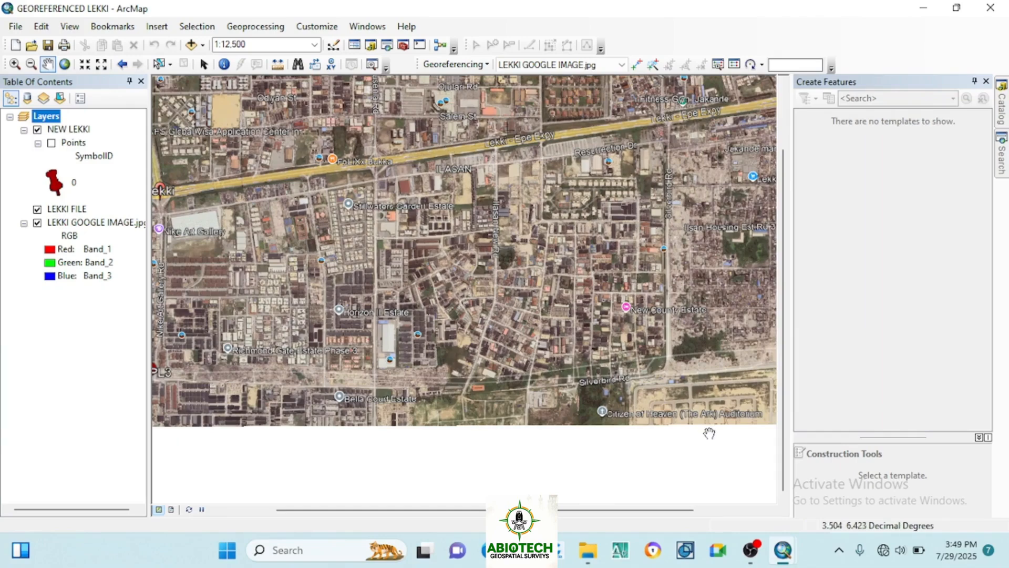
Start a new feature class in lekki 1.gdb, named boundary and storing polygon features
click(1003, 108)
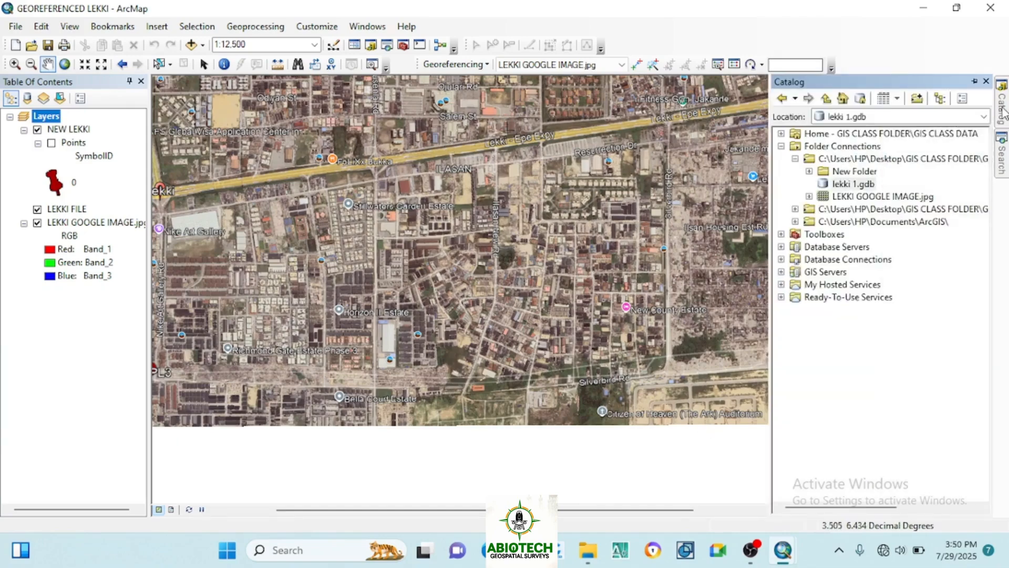
right_click(851, 185)
mouse_move(903, 333)
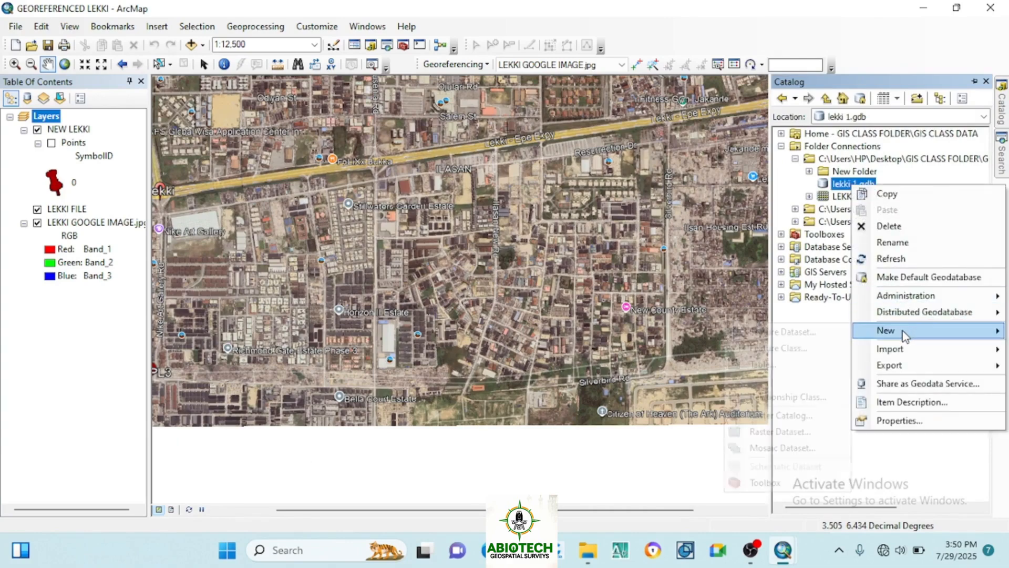
click(780, 347)
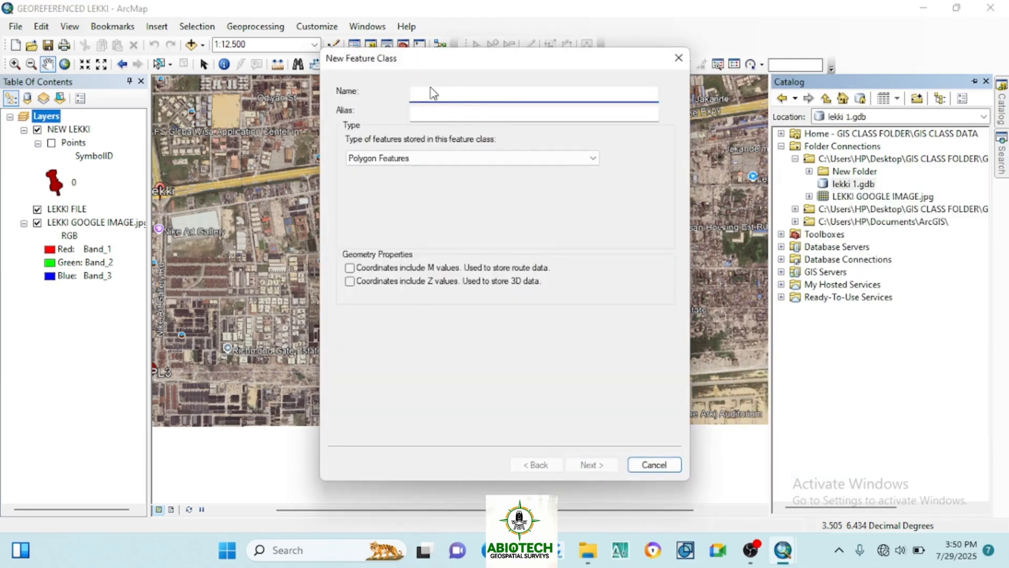
text(boundary)
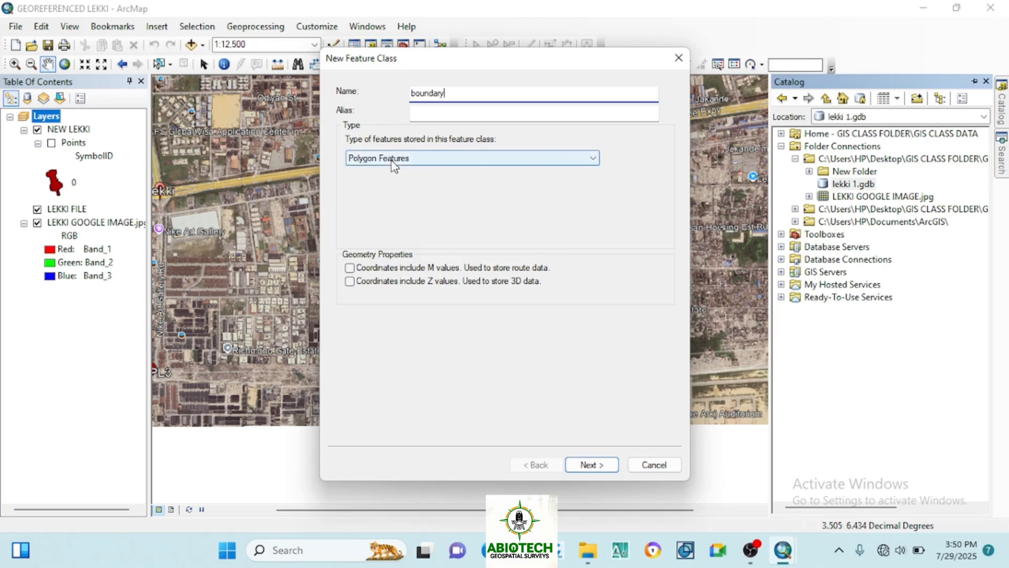
click(589, 465)
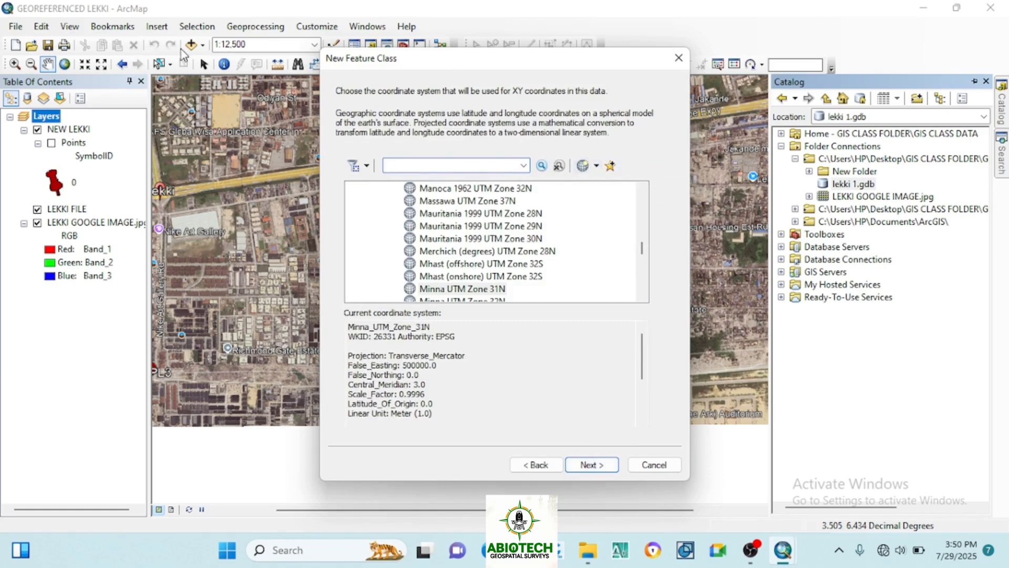
Define a new geographic coordinate system with the D_WGS_1984 datum for the boundary feature class
click(598, 167)
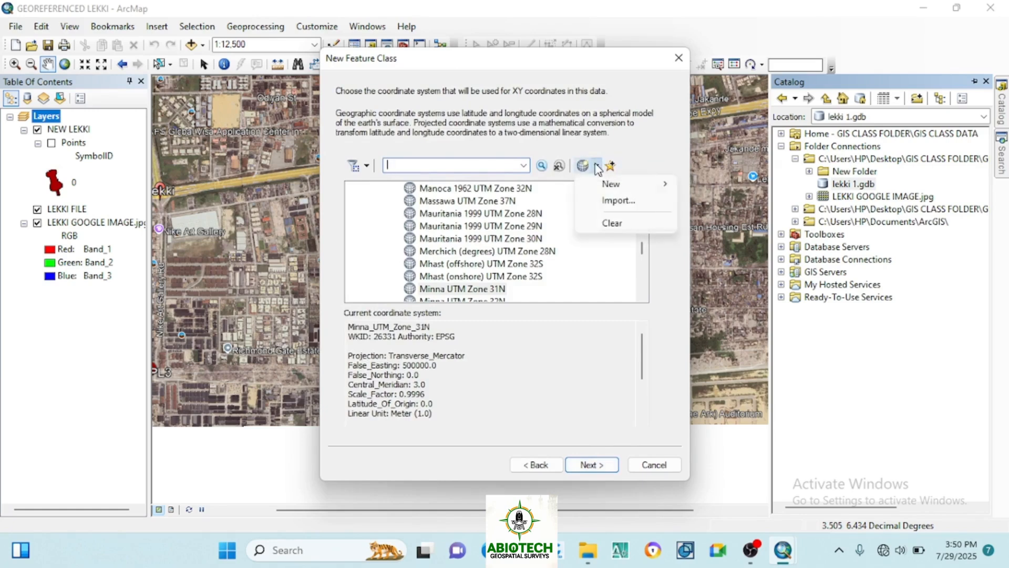
mouse_move(637, 185)
click(730, 185)
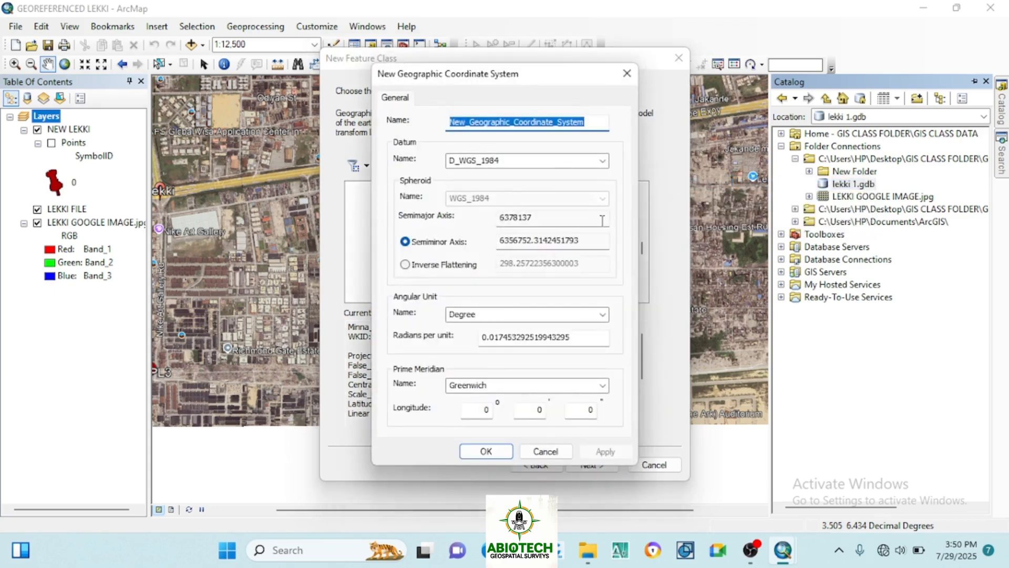
click(603, 162)
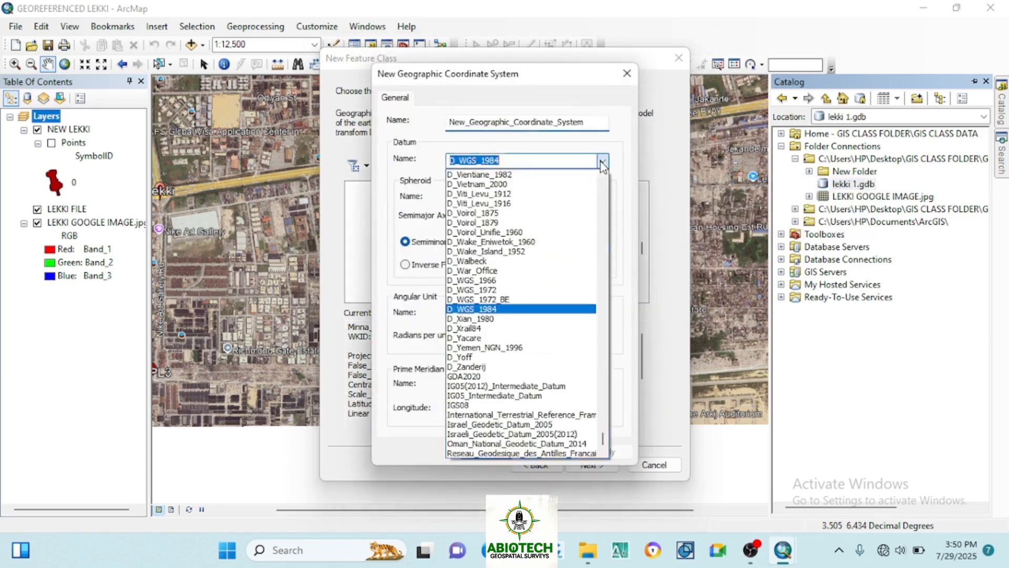
click(489, 310)
click(606, 451)
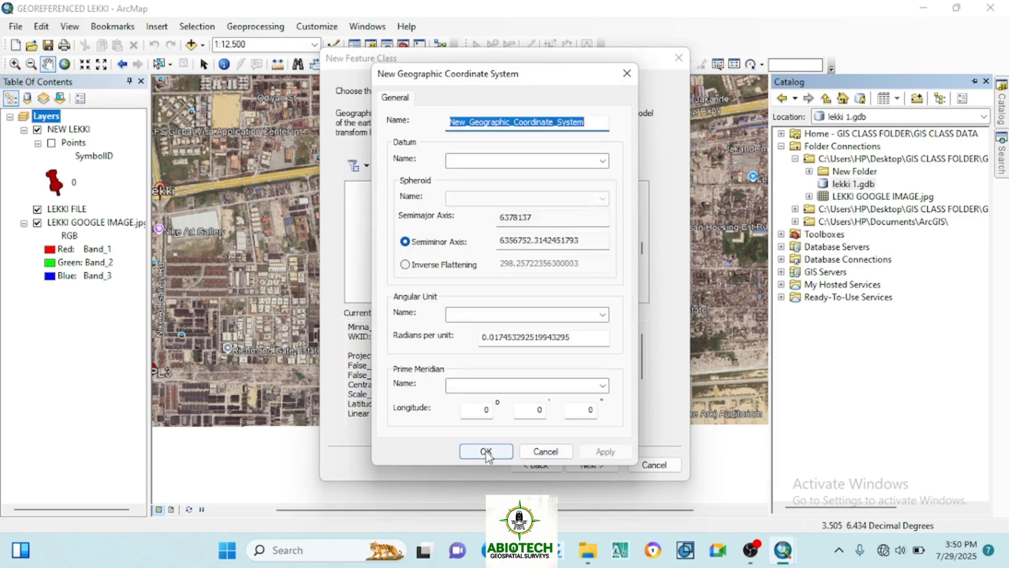
click(486, 451)
Finish creating the boundary feature class with the default XY tolerance, storage configuration and fields
click(593, 464)
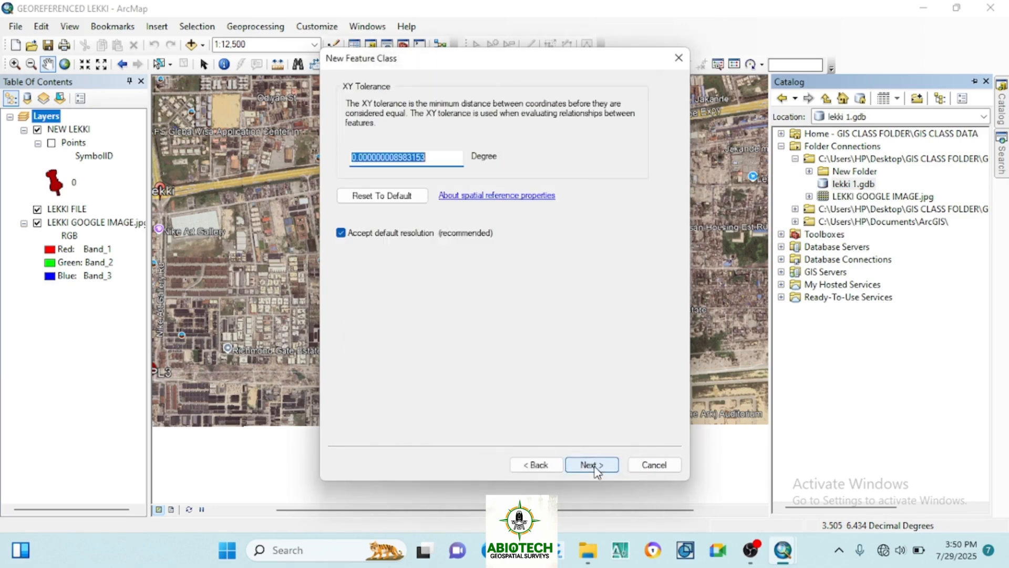
click(592, 465)
click(592, 465)
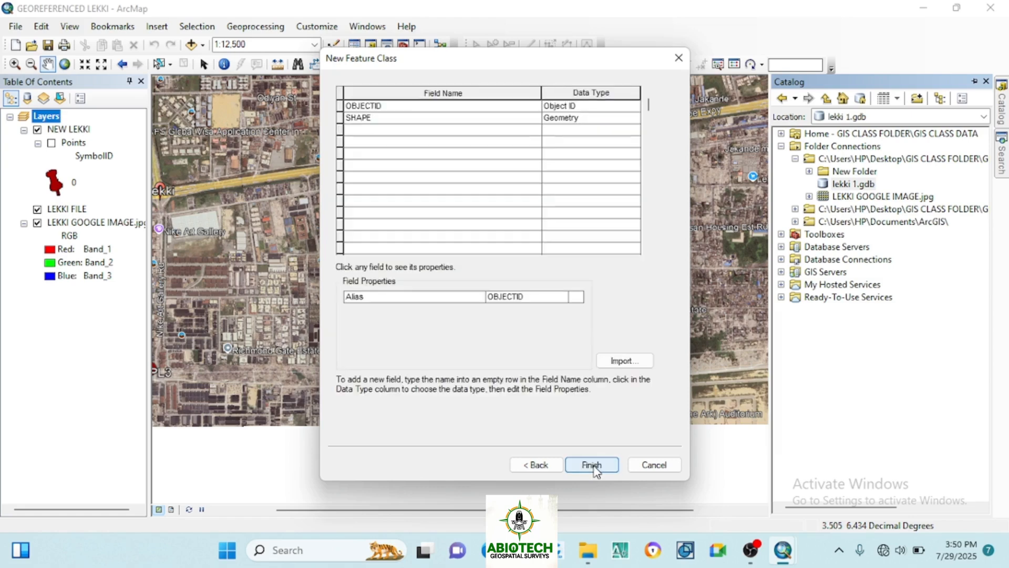
click(592, 464)
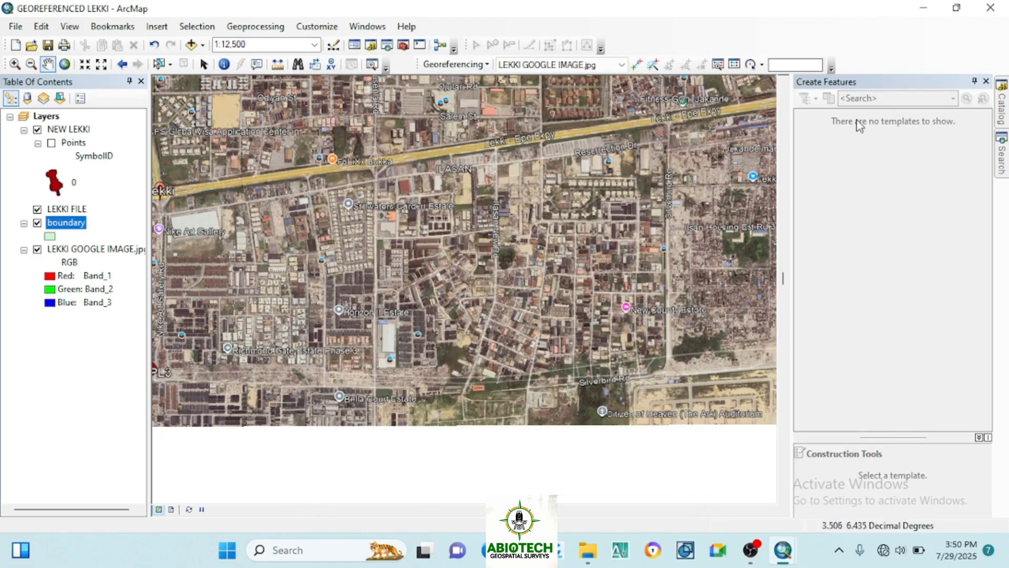
Start a new feature class in lekki 1.gdb, named buildings and storing polygon features
click(1003, 110)
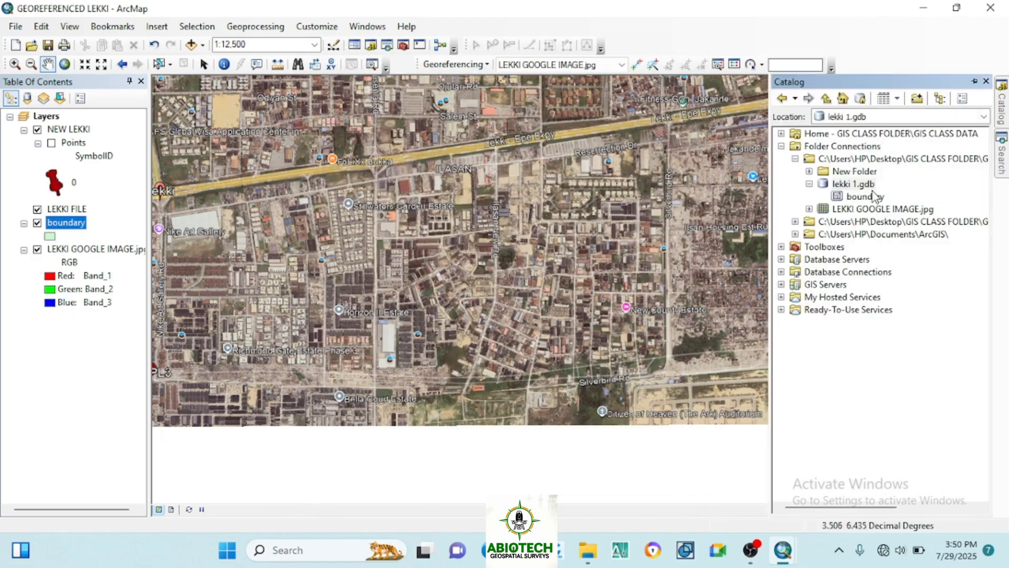
right_click(866, 189)
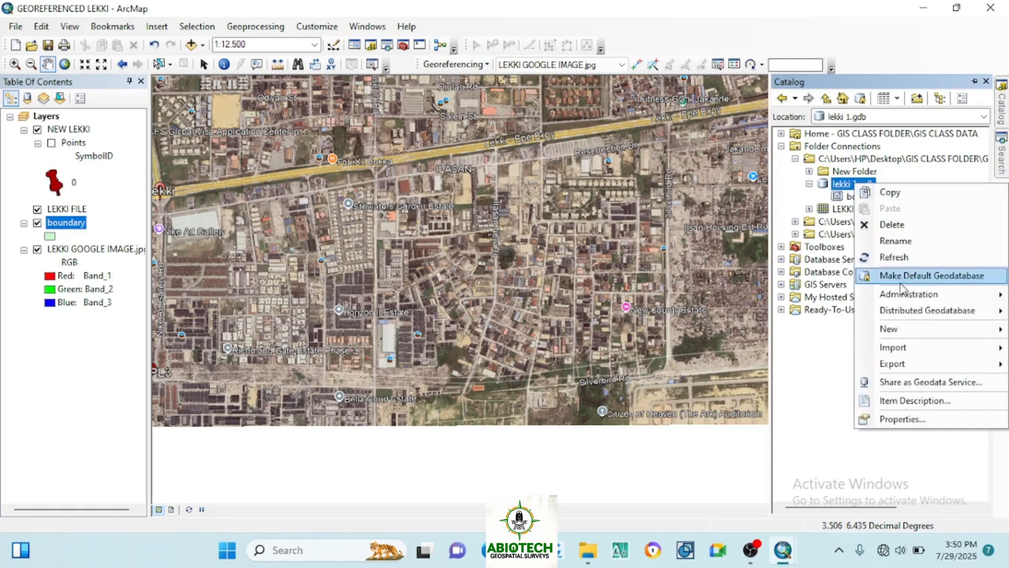
mouse_move(899, 332)
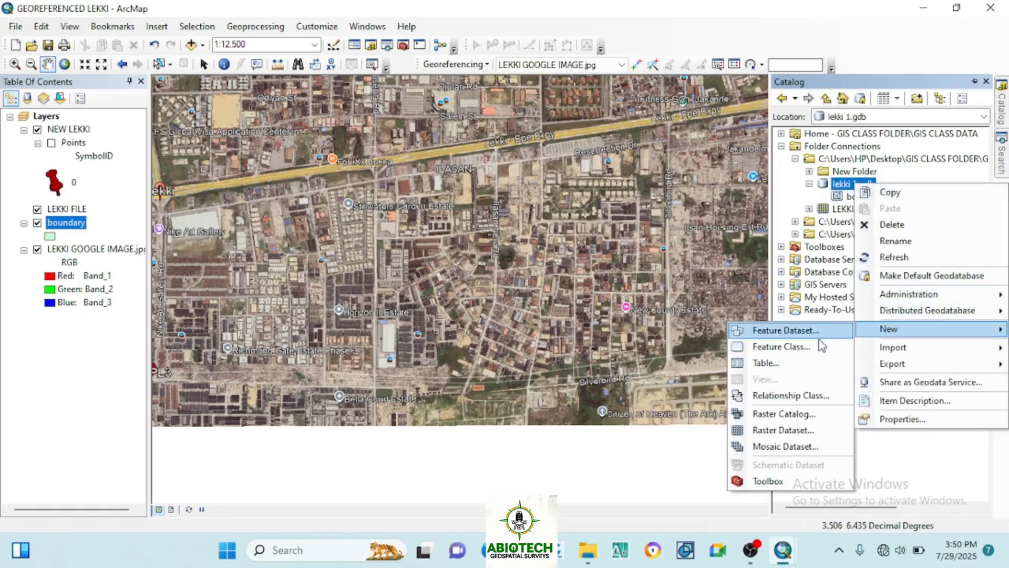
click(778, 345)
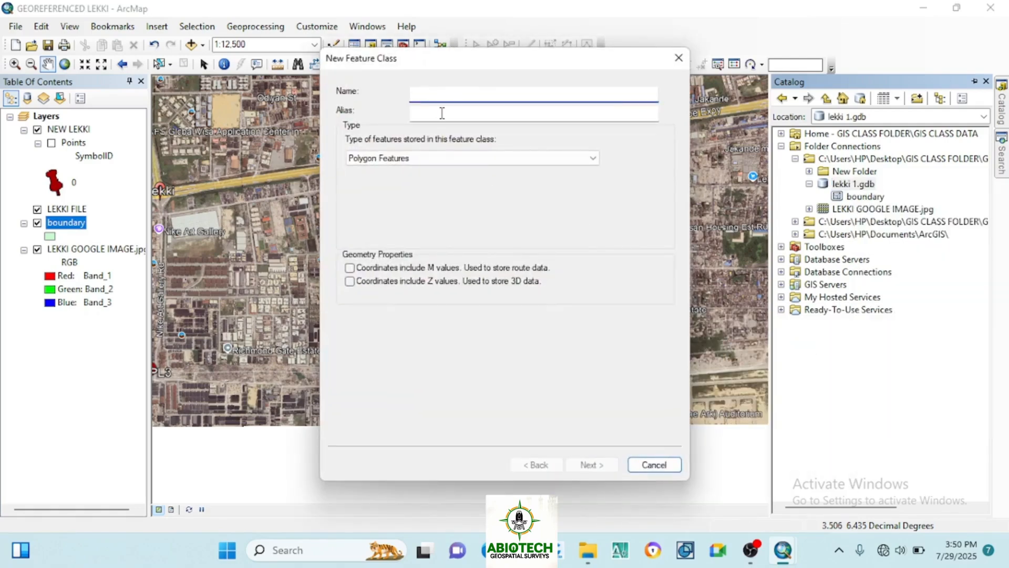
text(buildings)
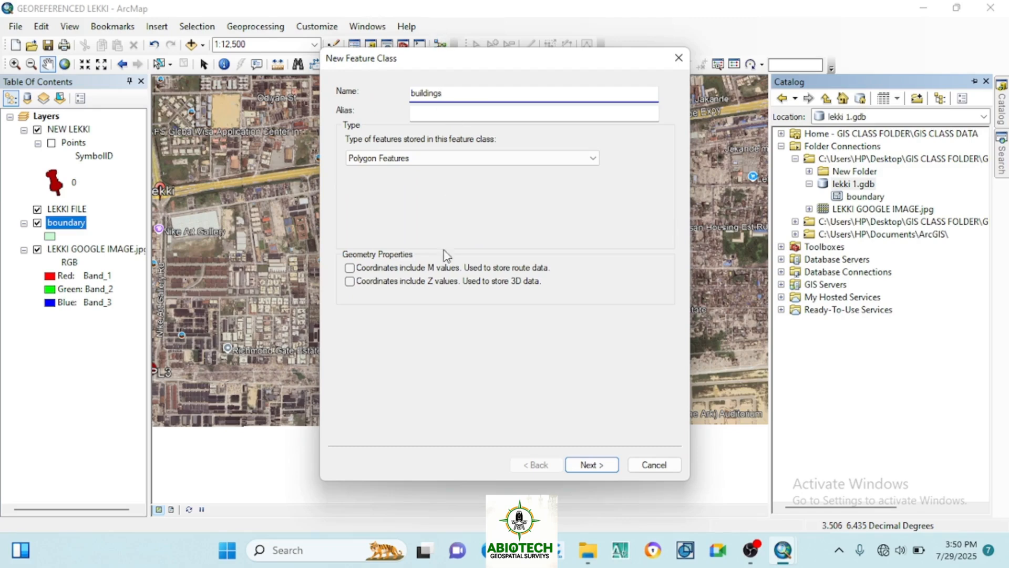
click(601, 466)
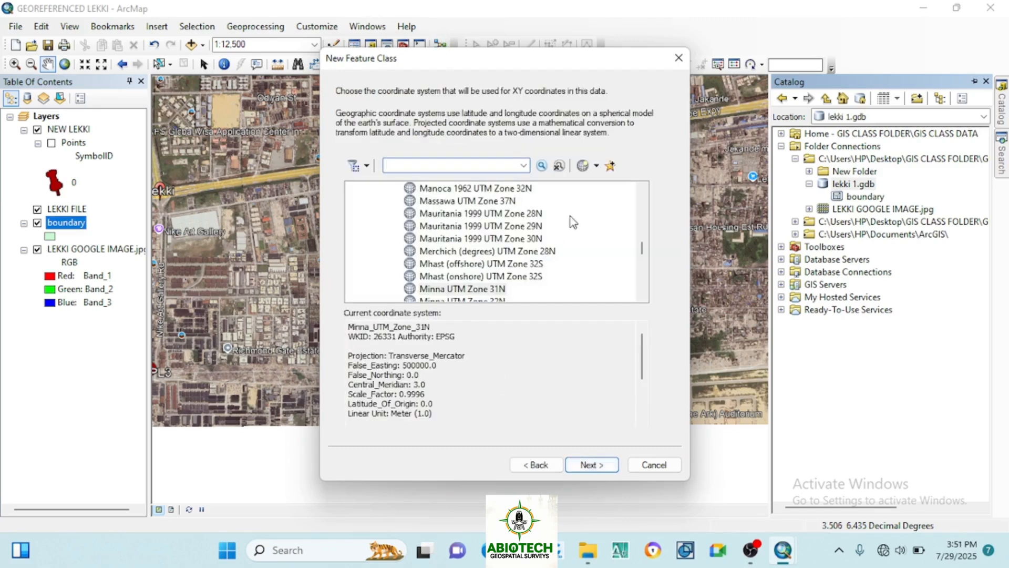
Define a new geographic coordinate system with the D_WGS_1984 datum for the buildings feature class
click(597, 166)
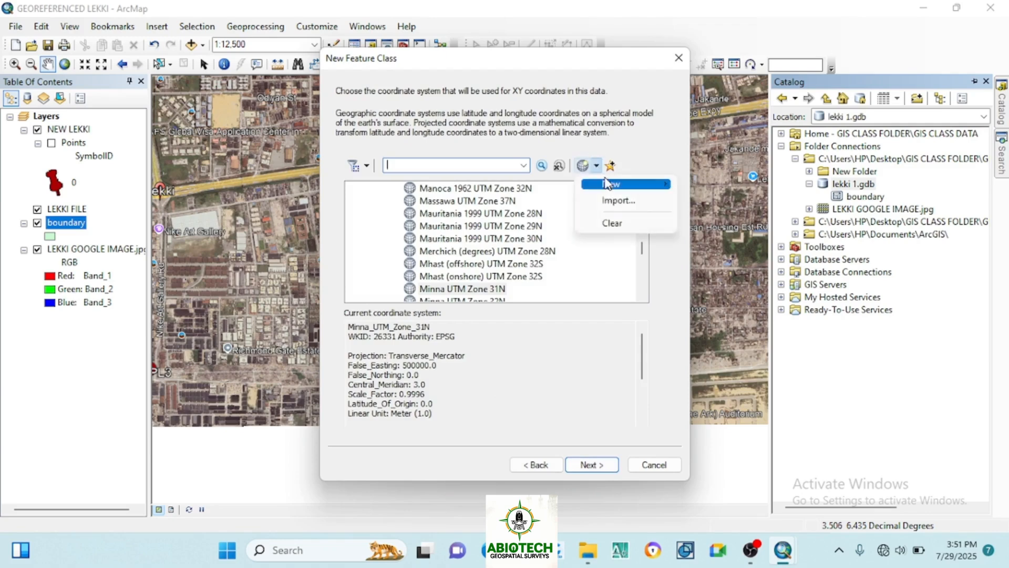
mouse_move(613, 184)
click(729, 184)
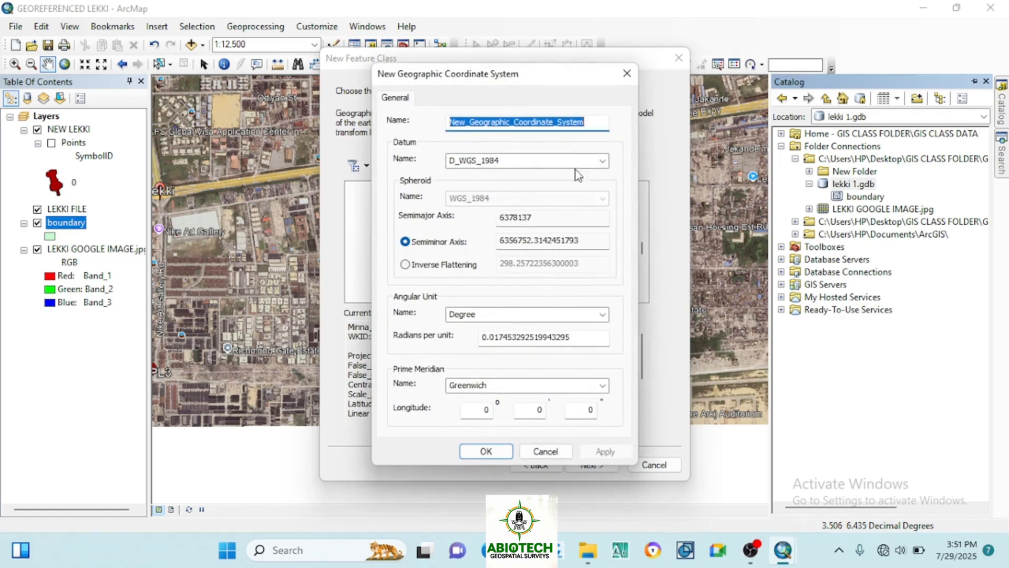
click(602, 160)
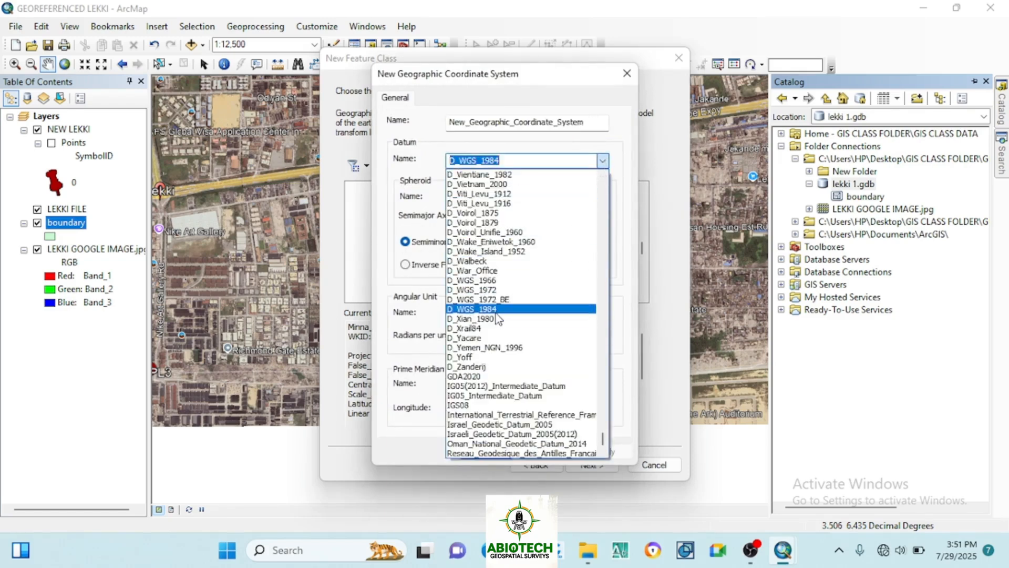
click(496, 314)
click(605, 451)
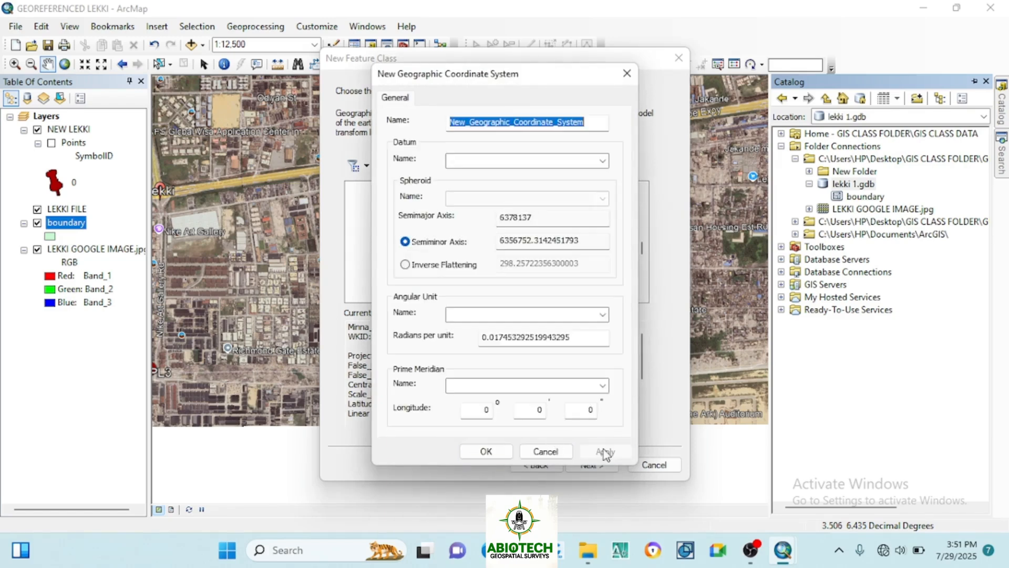
click(483, 451)
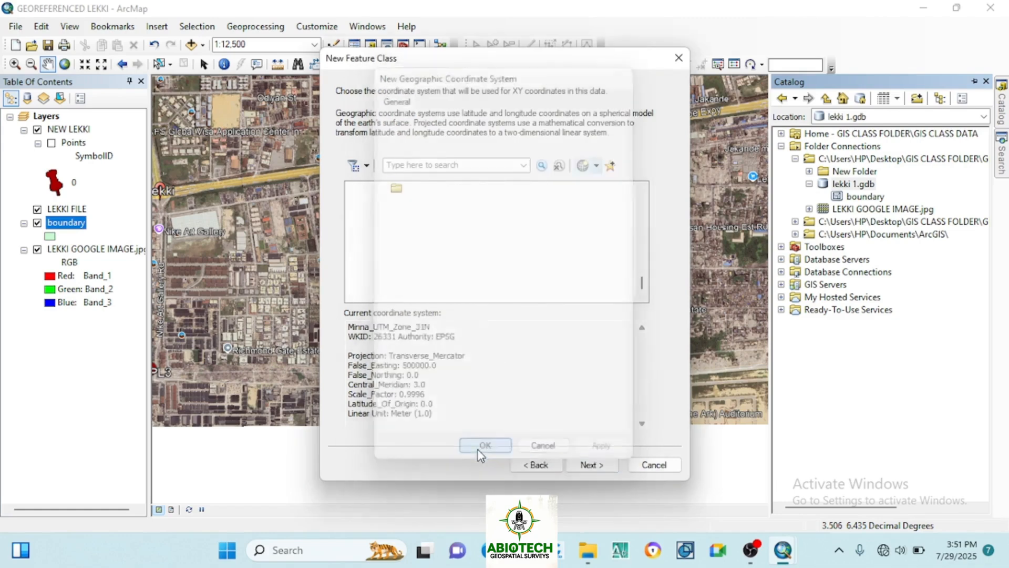
Finish creating the buildings feature class with the default XY tolerance, storage configuration and fields
click(590, 465)
click(590, 465)
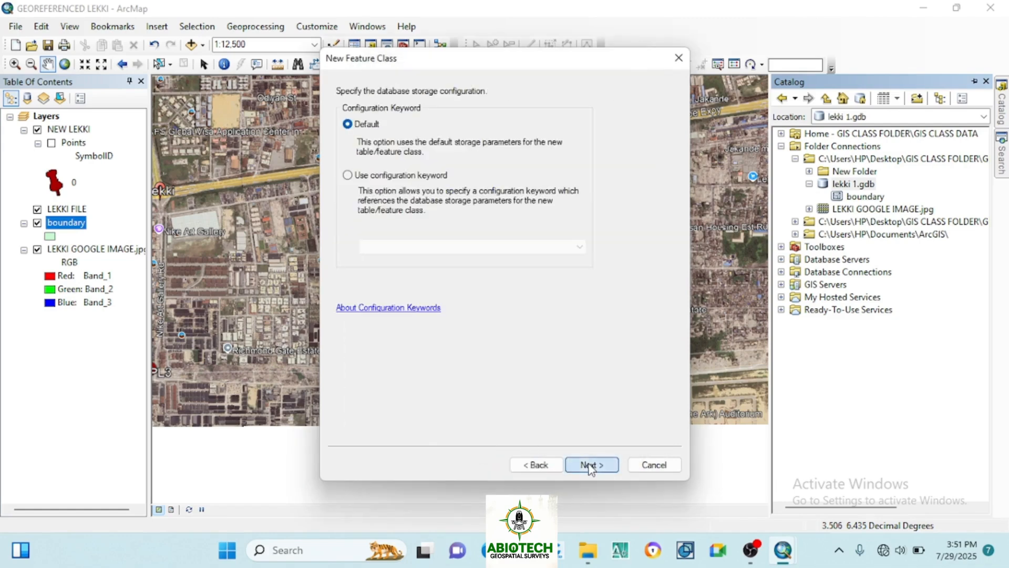
click(590, 464)
click(590, 463)
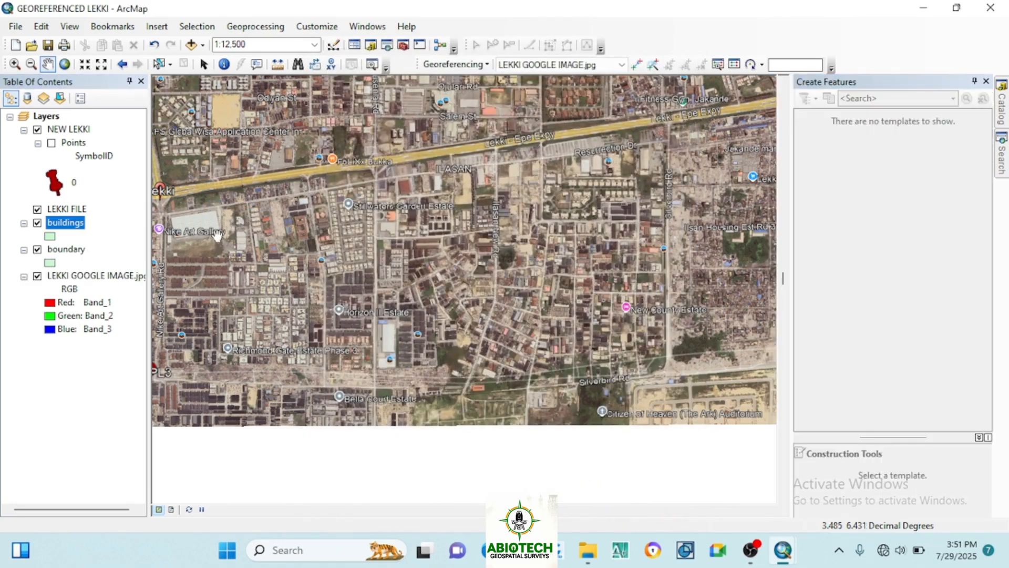
Start a new feature class in lekki 1.gdb, named road_network and storing line features
click(1002, 107)
right_click(858, 185)
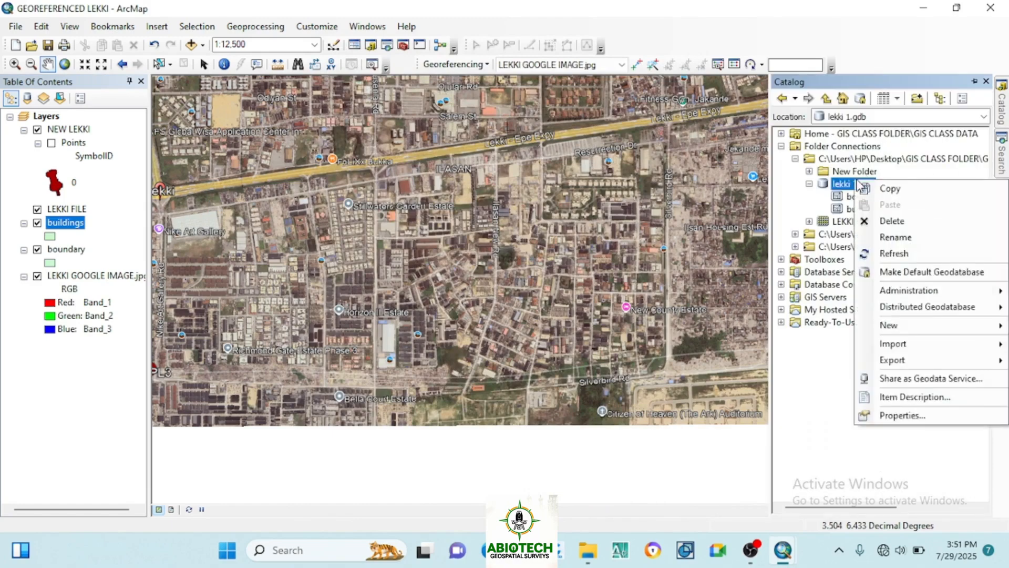
mouse_move(893, 326)
click(771, 346)
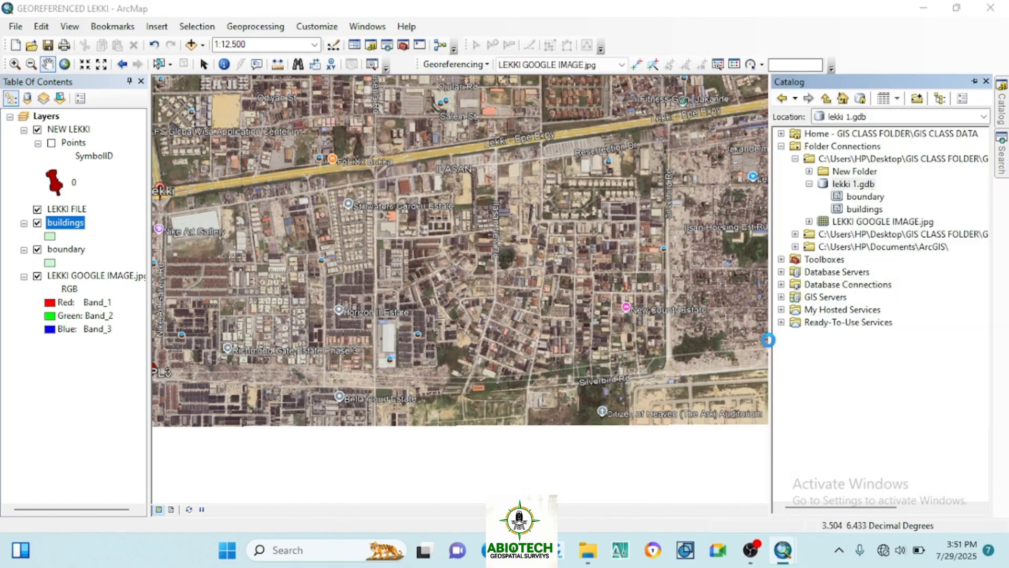
click(461, 158)
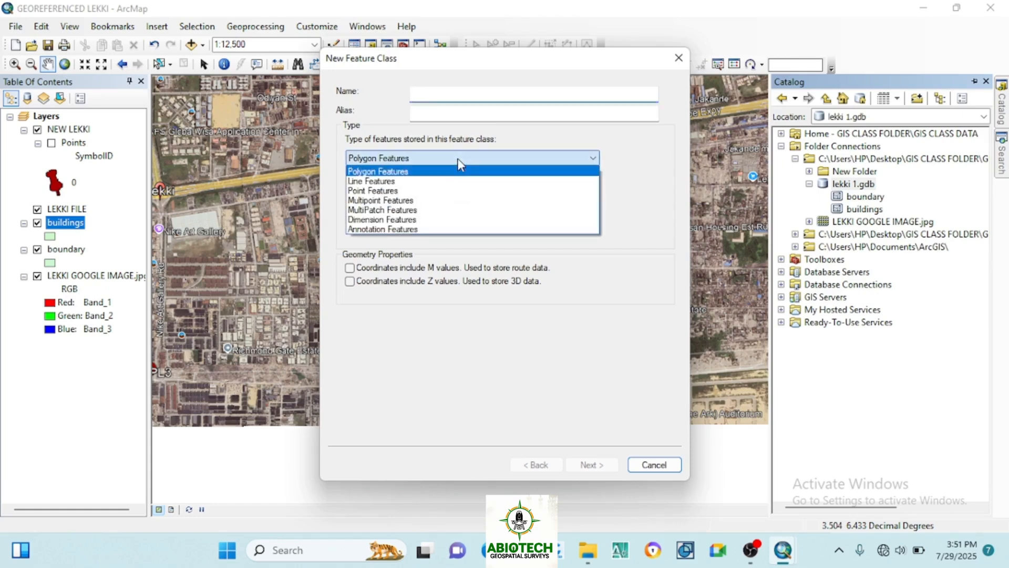
click(389, 179)
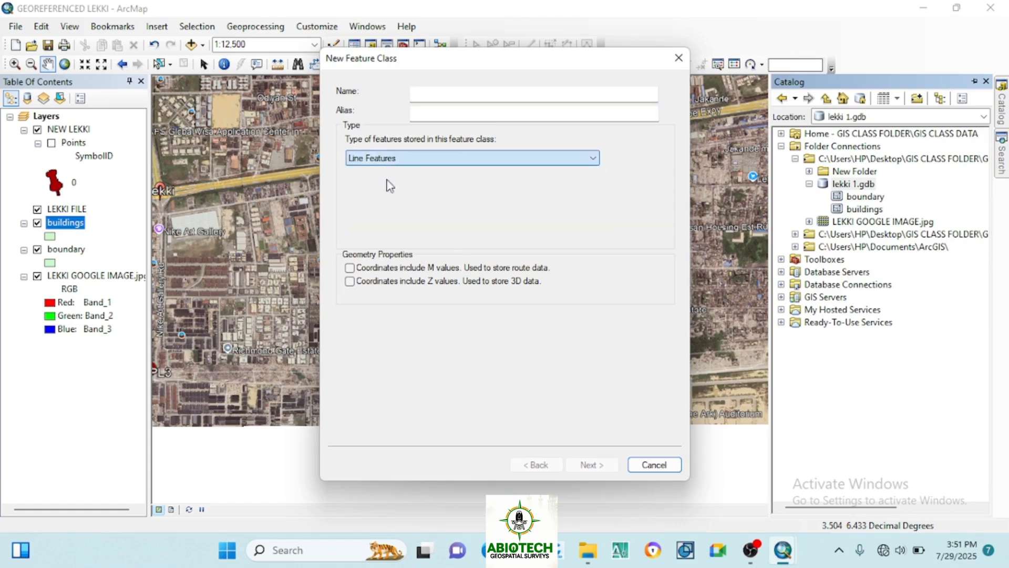
click(451, 92)
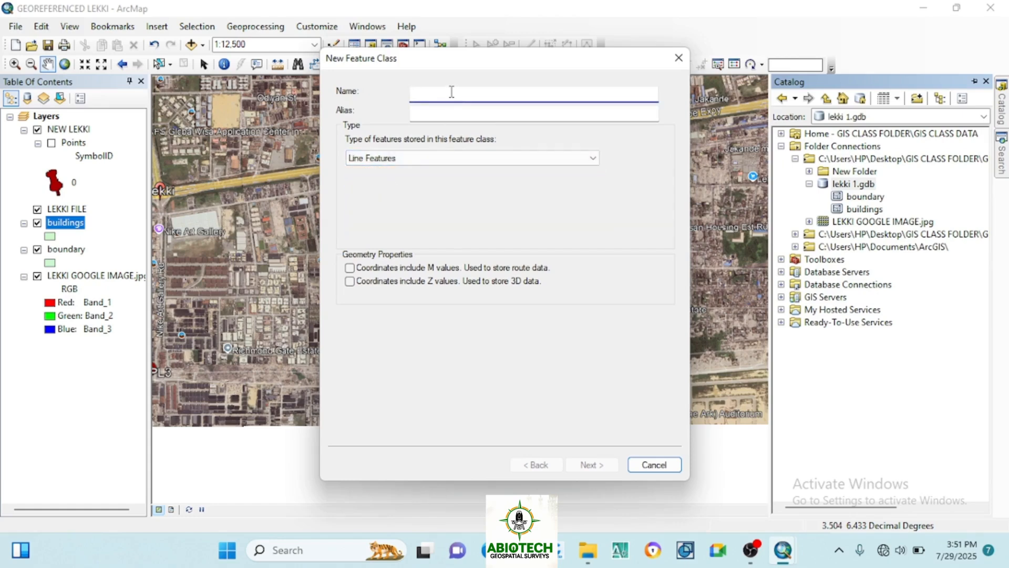
text(road_network)
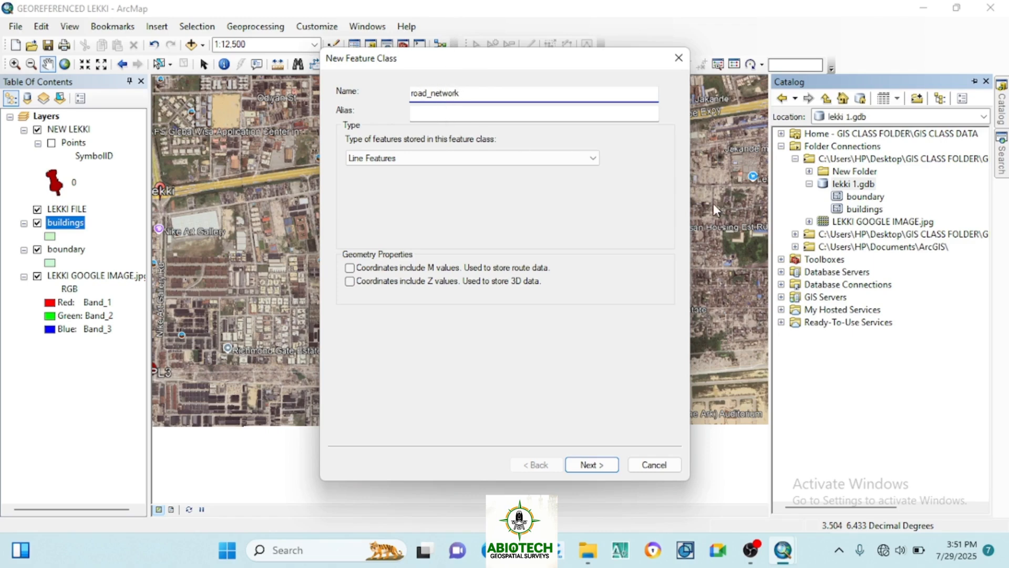
click(590, 463)
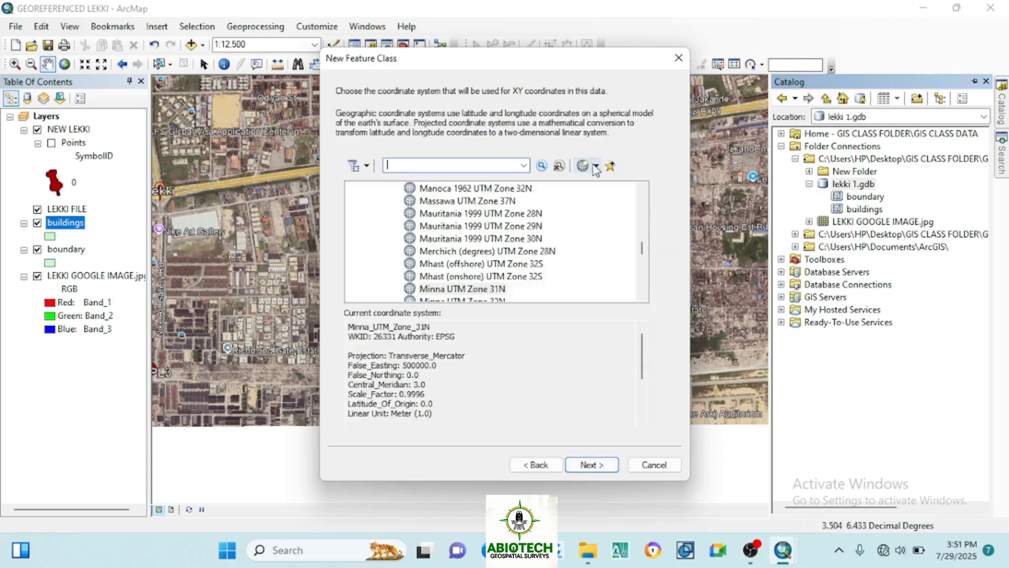
Define a new geographic coordinate system with the D_WGS_1984 datum for the road_network feature class
click(596, 166)
mouse_move(622, 186)
click(699, 181)
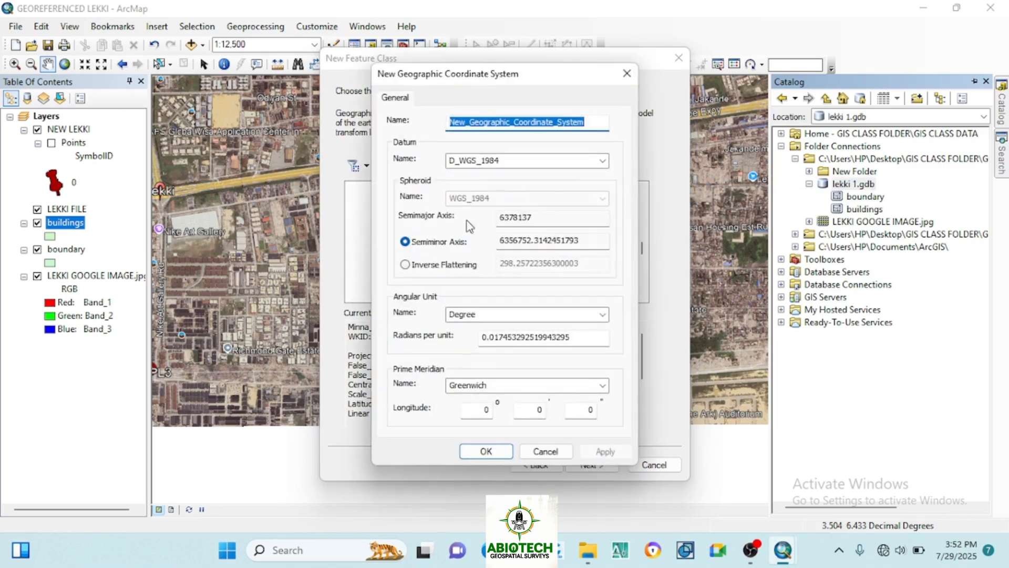
click(604, 161)
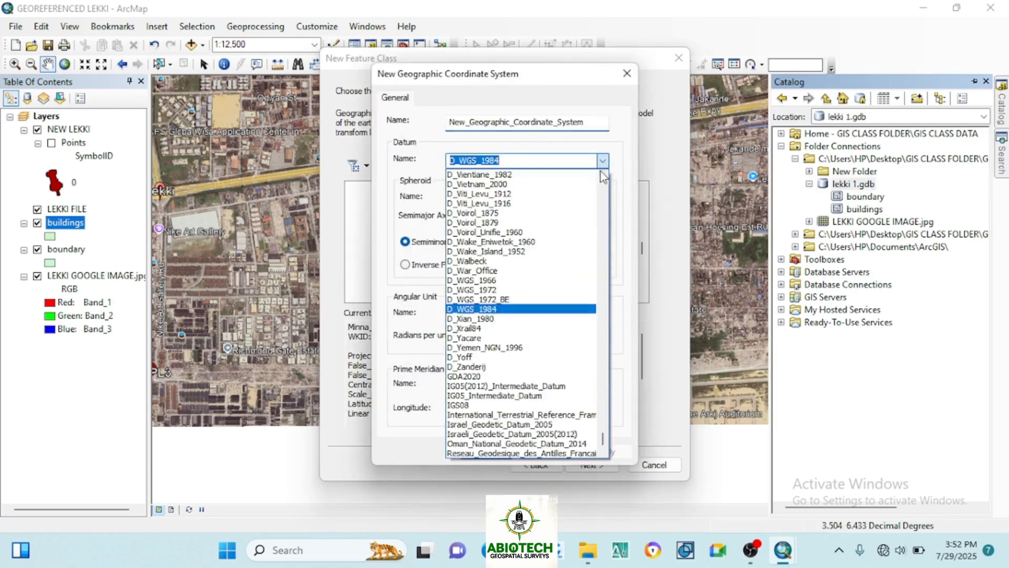
click(495, 310)
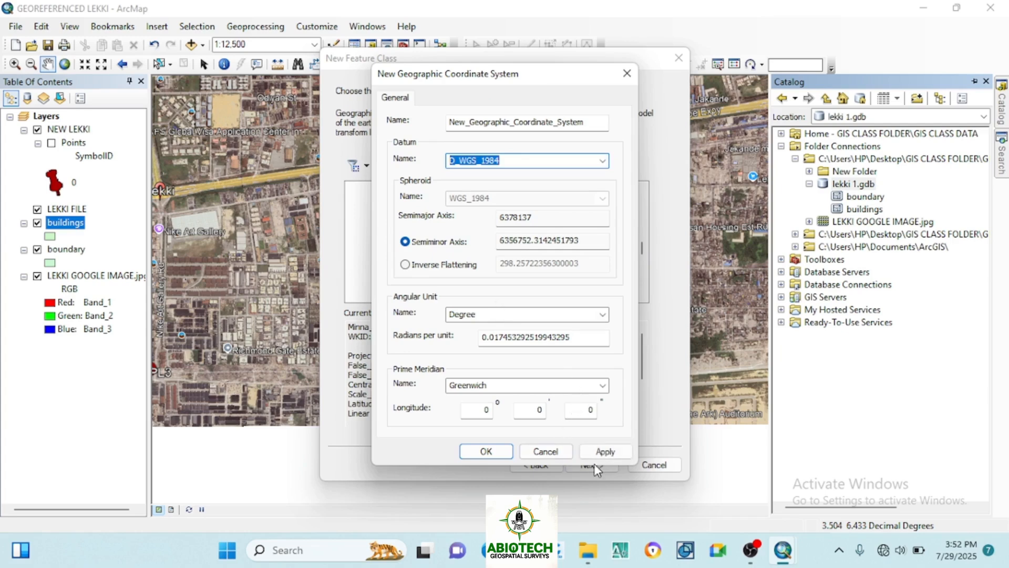
click(604, 451)
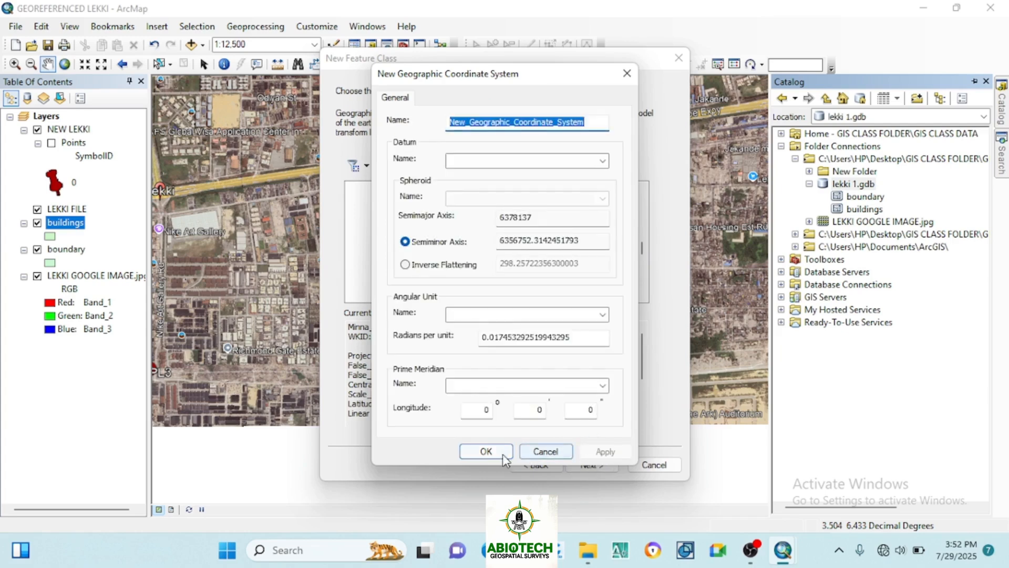
click(504, 460)
Finish creating the road_network feature class with the default XY tolerance, storage configuration and fields
click(587, 465)
click(599, 466)
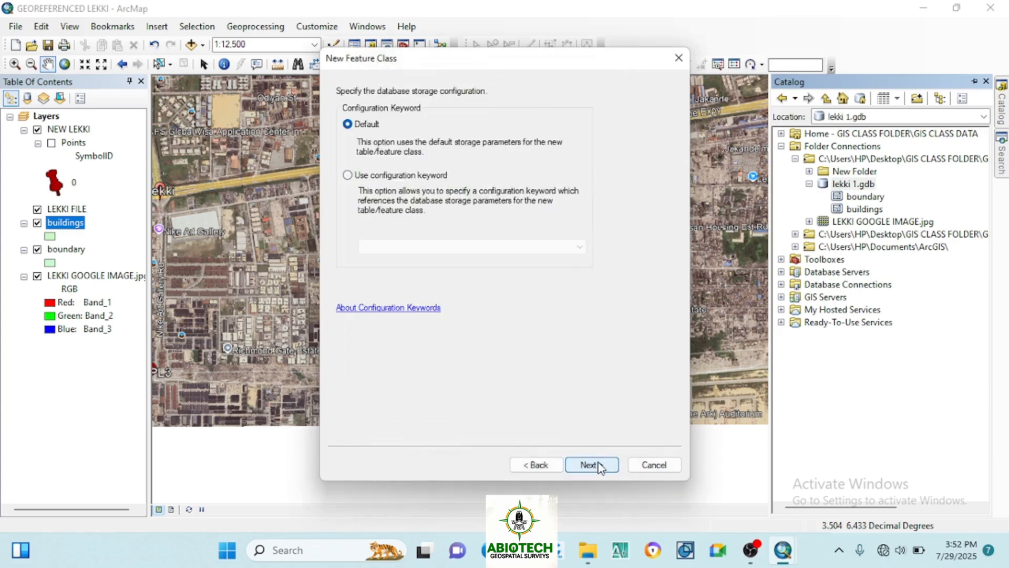
click(600, 466)
click(594, 465)
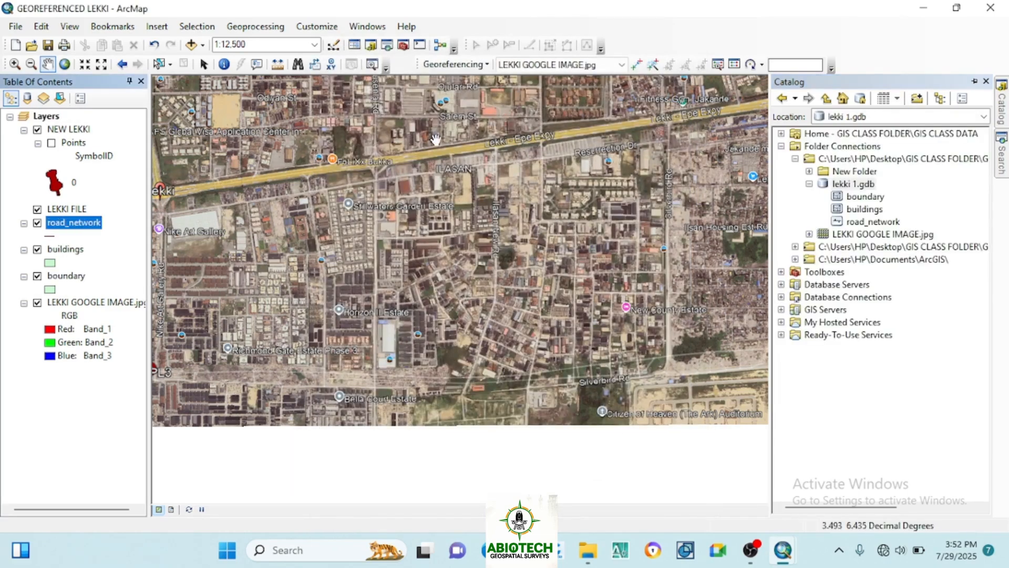
Collapse the Points sublayer of NEW LEKKI and show more of the Lekki image at 1:15,000
click(30, 165)
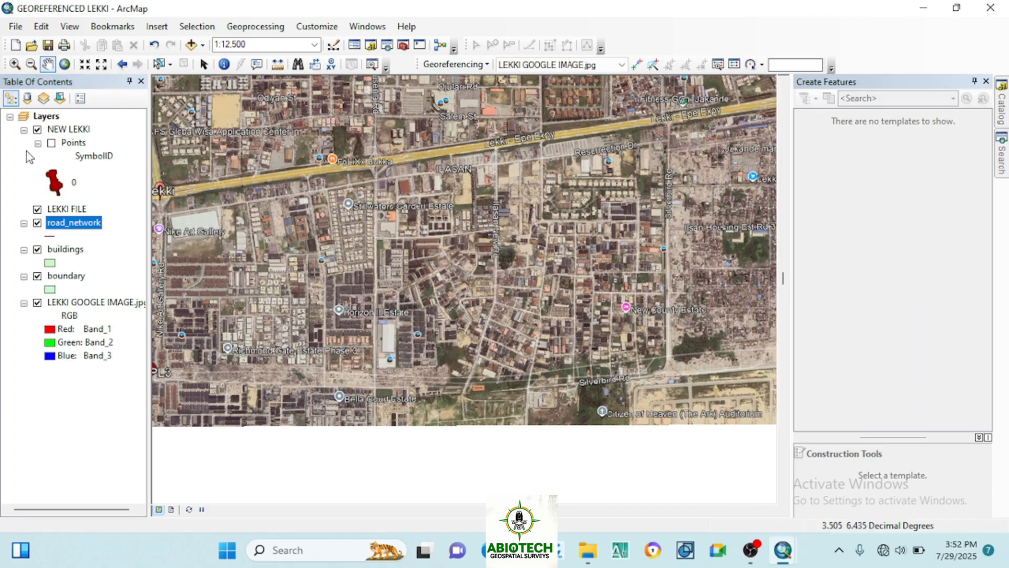
click(38, 143)
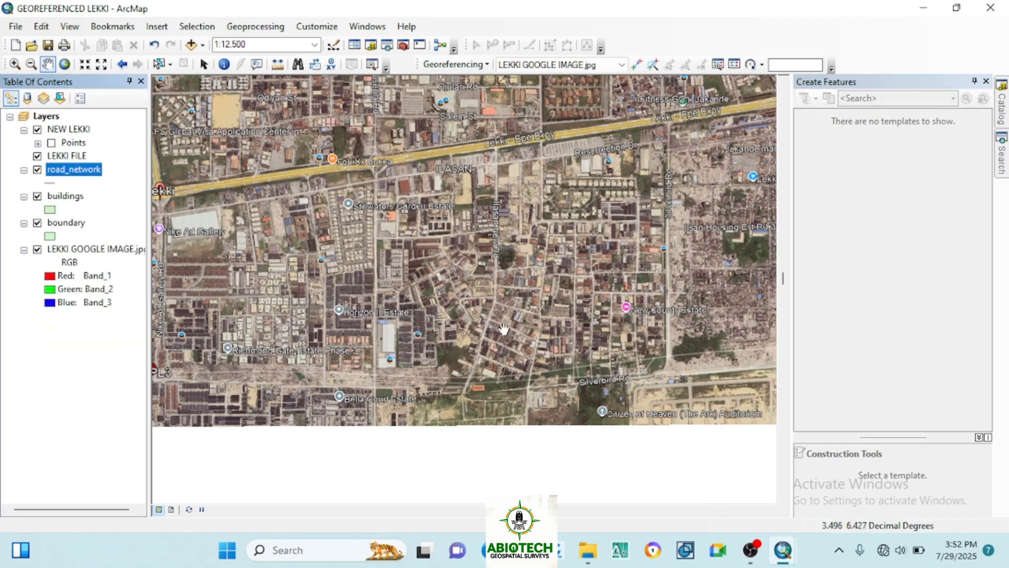
scroll(503, 324, down, 2)
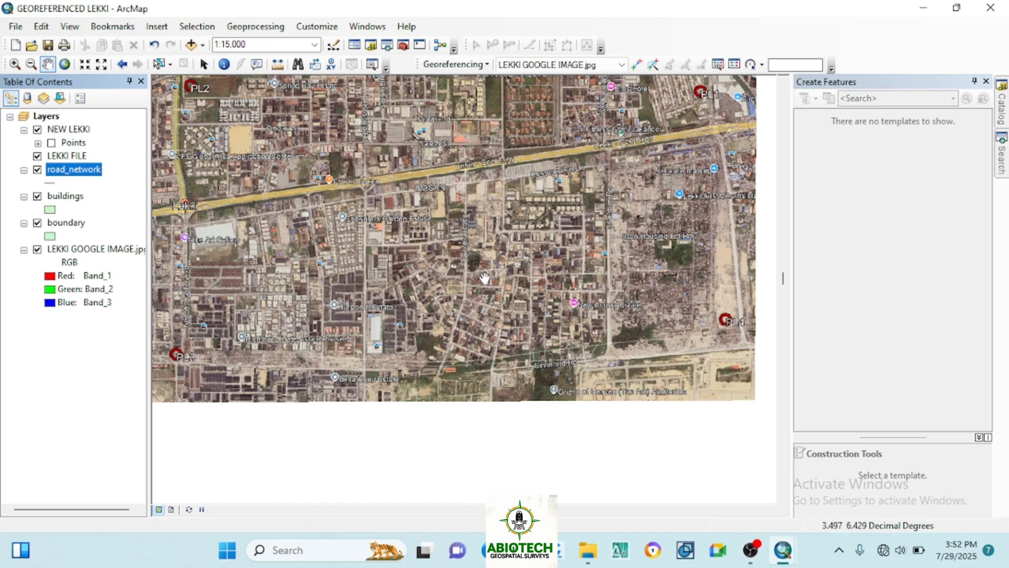
Display the Editor toolbar and start an edit session on the boundary layer, continuing past the Points spatial reference warning
right_click(879, 57)
click(894, 178)
click(597, 25)
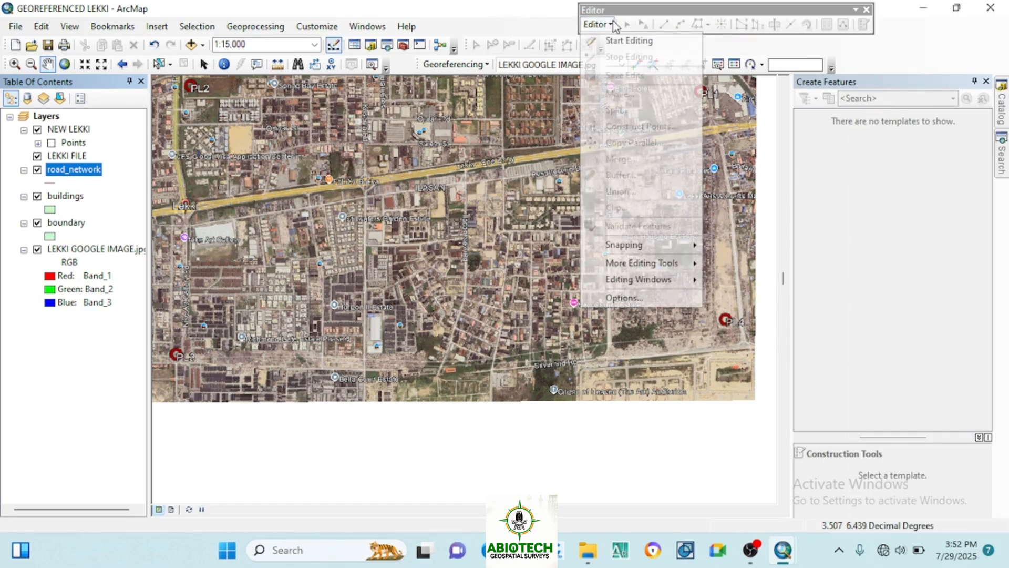
click(613, 45)
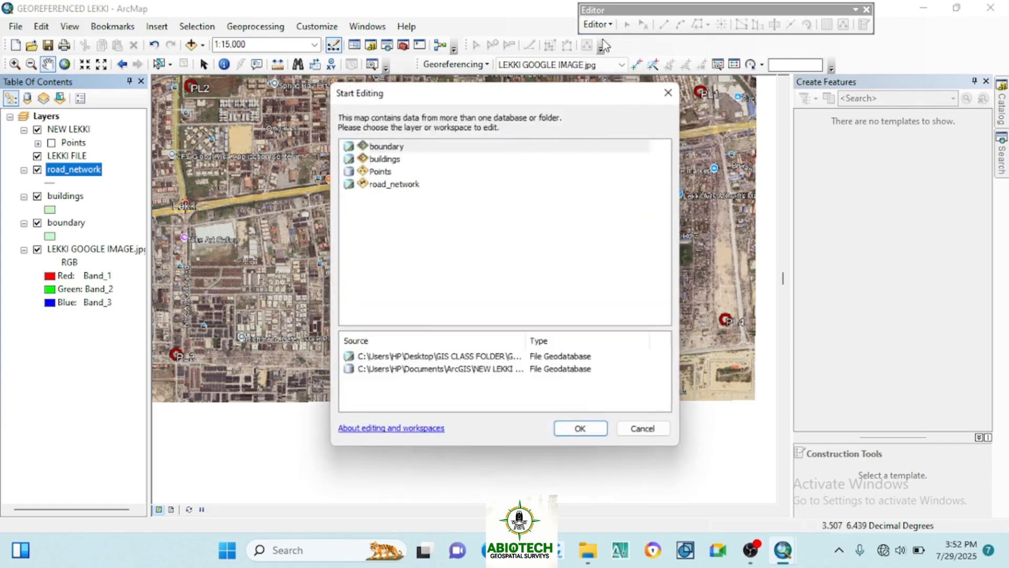
click(395, 148)
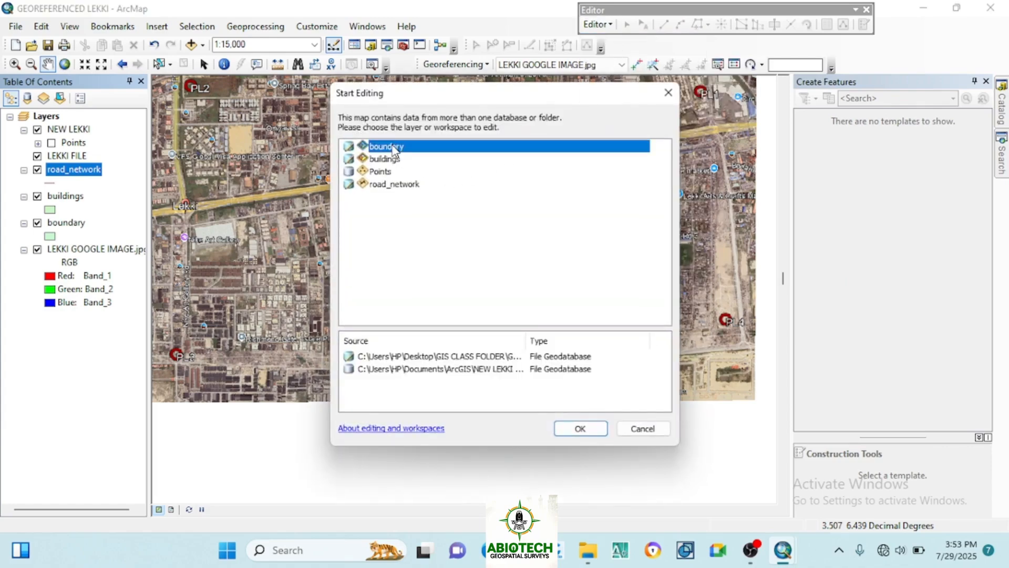
click(577, 428)
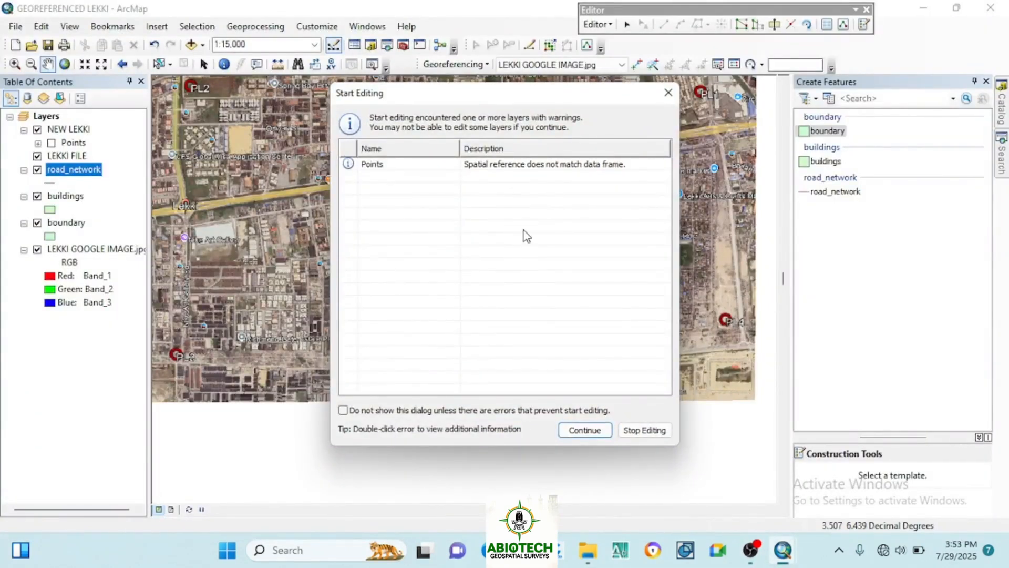
click(587, 429)
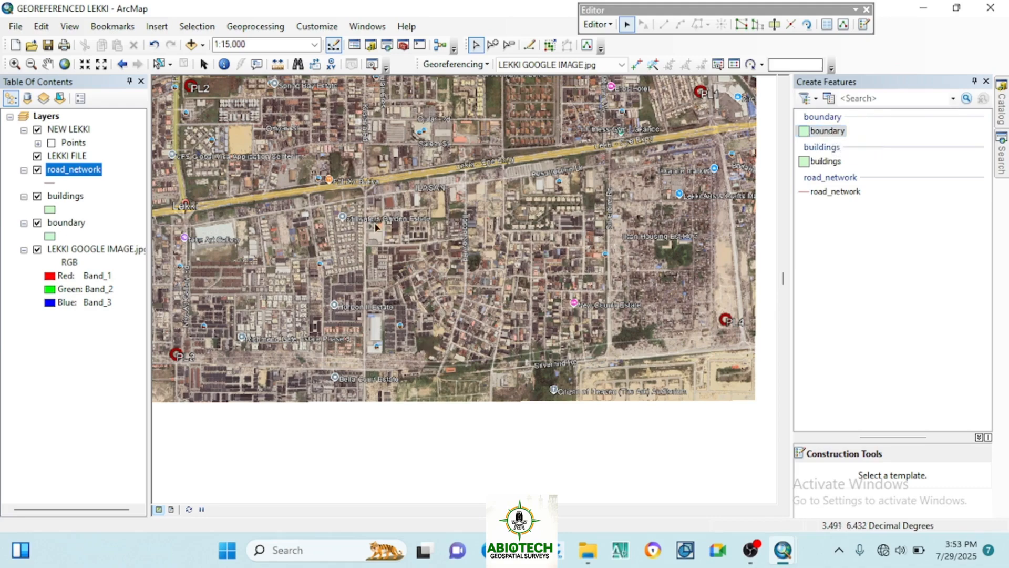
Digitize a four-sided boundary polygon around the central Lekki area, from Lekki-Epe Expy down to Silverbird Rd
click(830, 132)
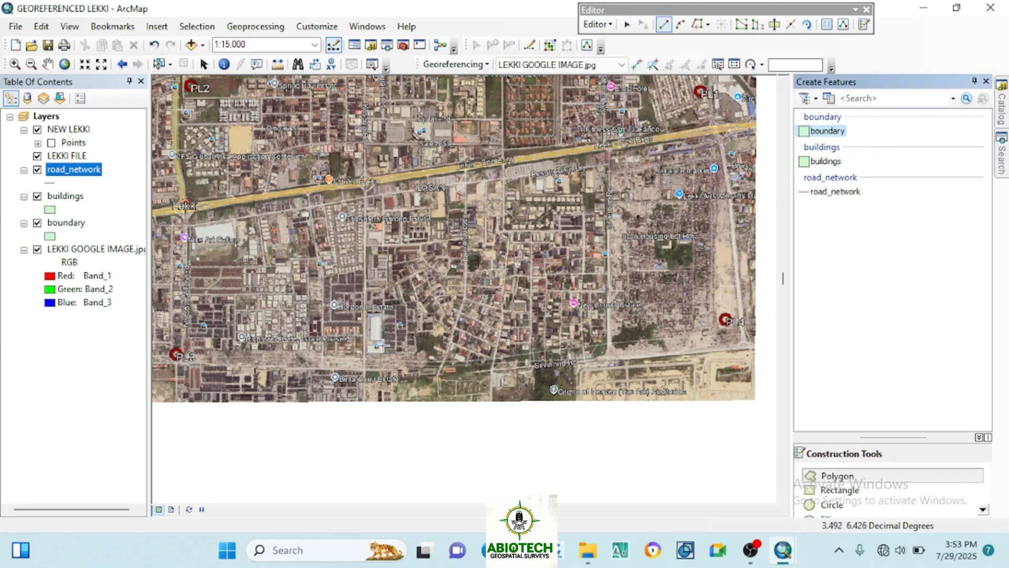
scroll(353, 366, up, 1)
click(353, 371)
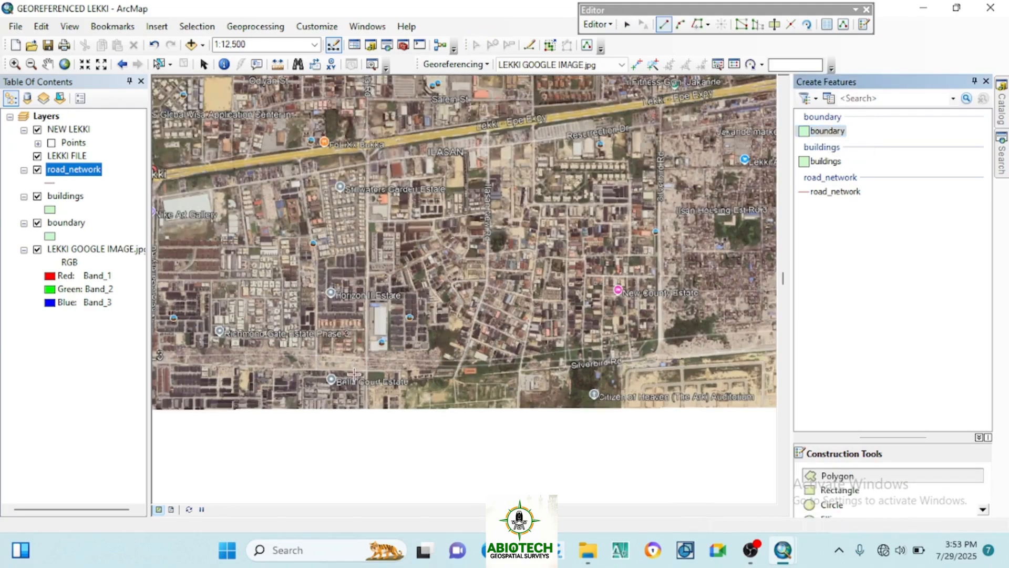
click(348, 143)
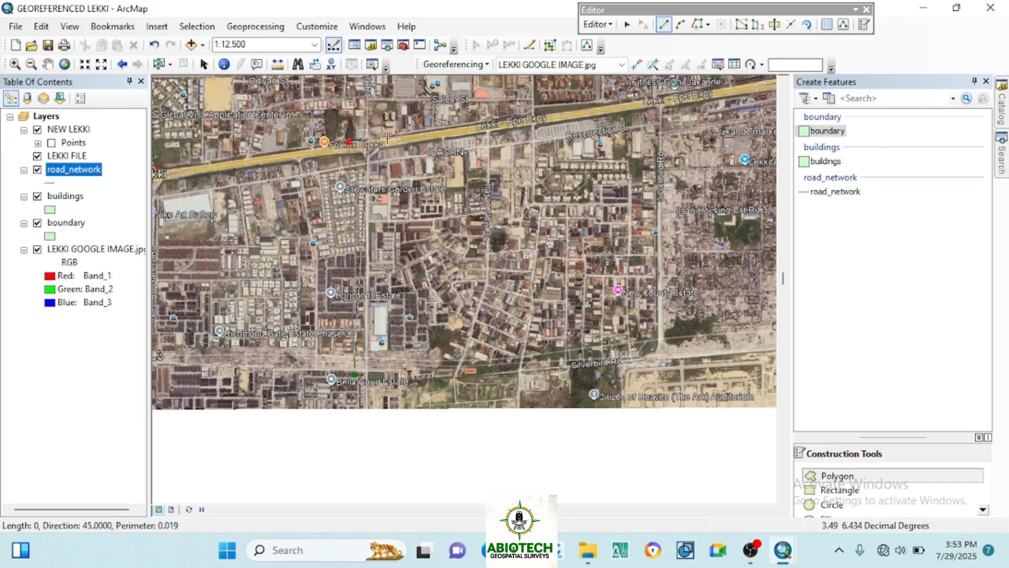
click(678, 88)
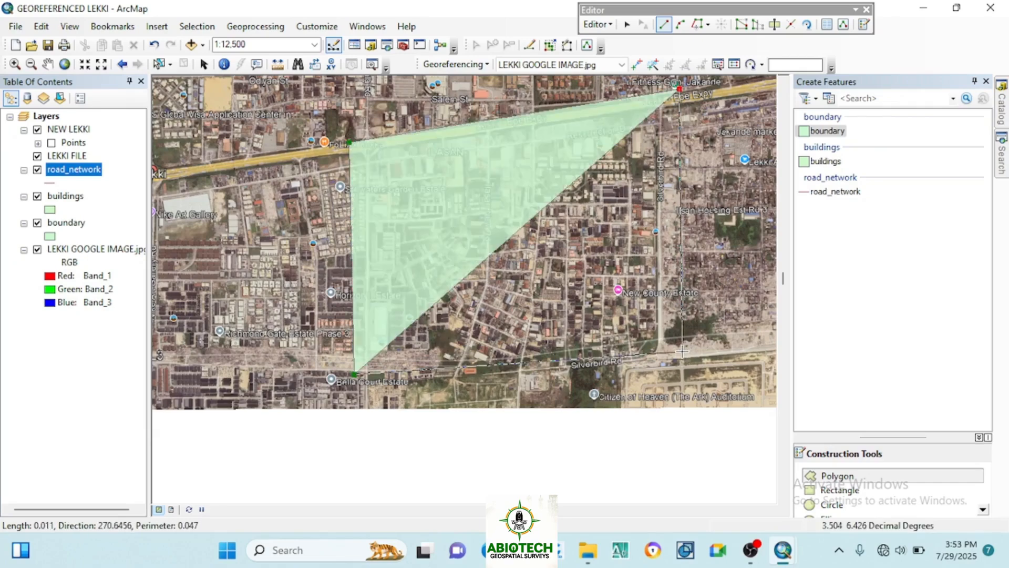
double_click(681, 353)
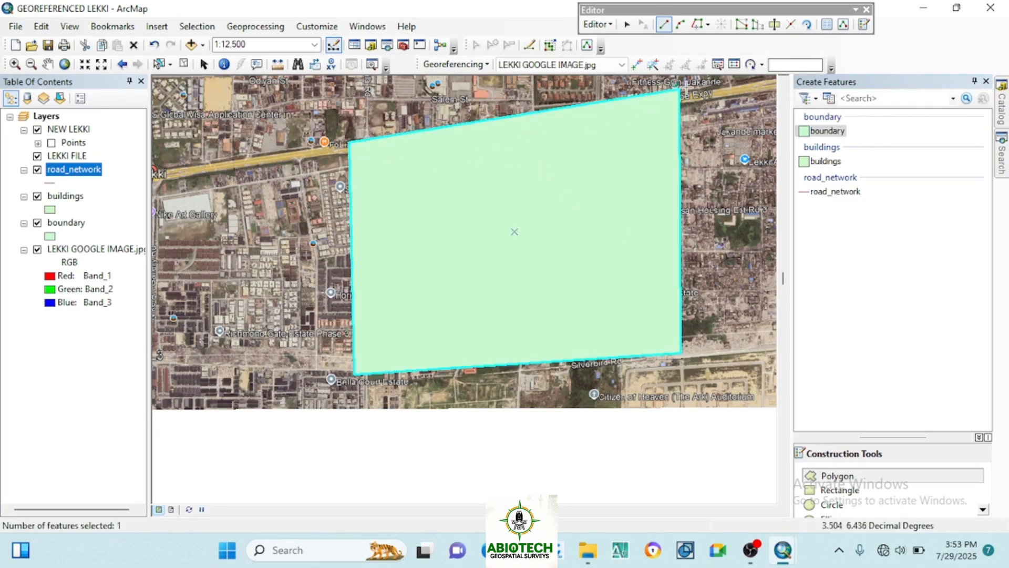
Save the boundary edits and stop the edit session
click(598, 24)
click(615, 77)
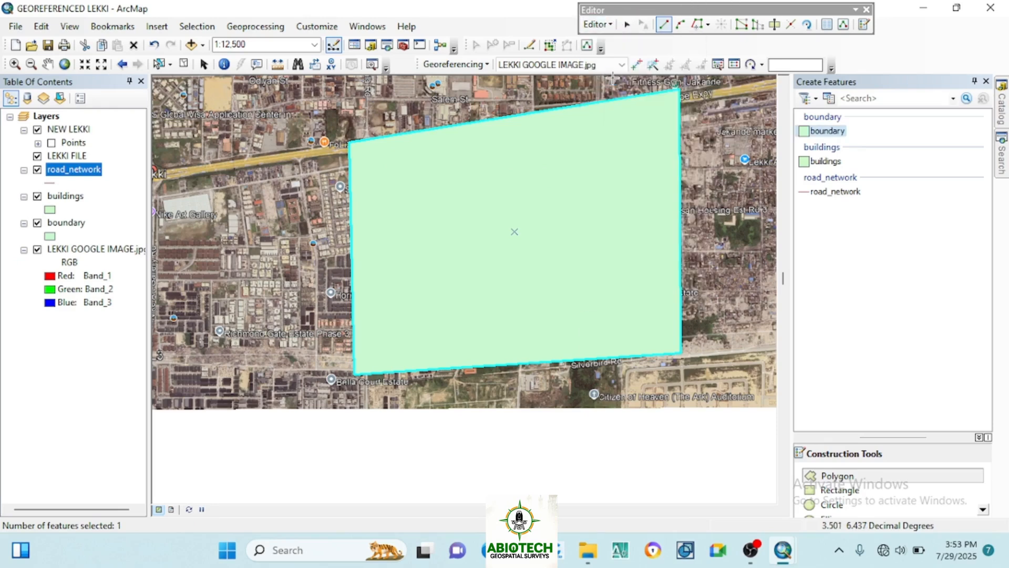
click(598, 24)
click(615, 58)
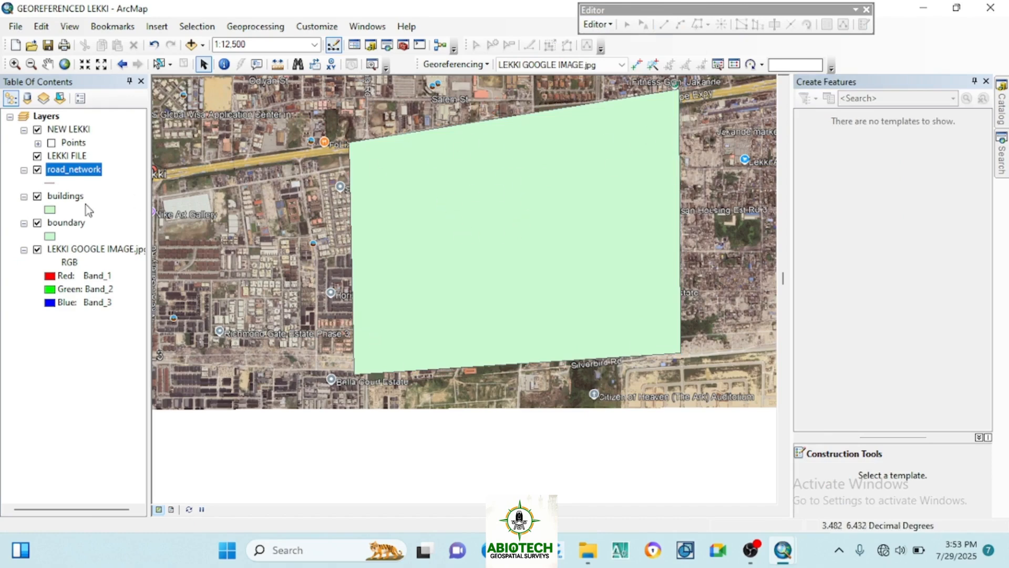
Symbolize the boundary layer with no fill and a red outline of width 3
click(49, 237)
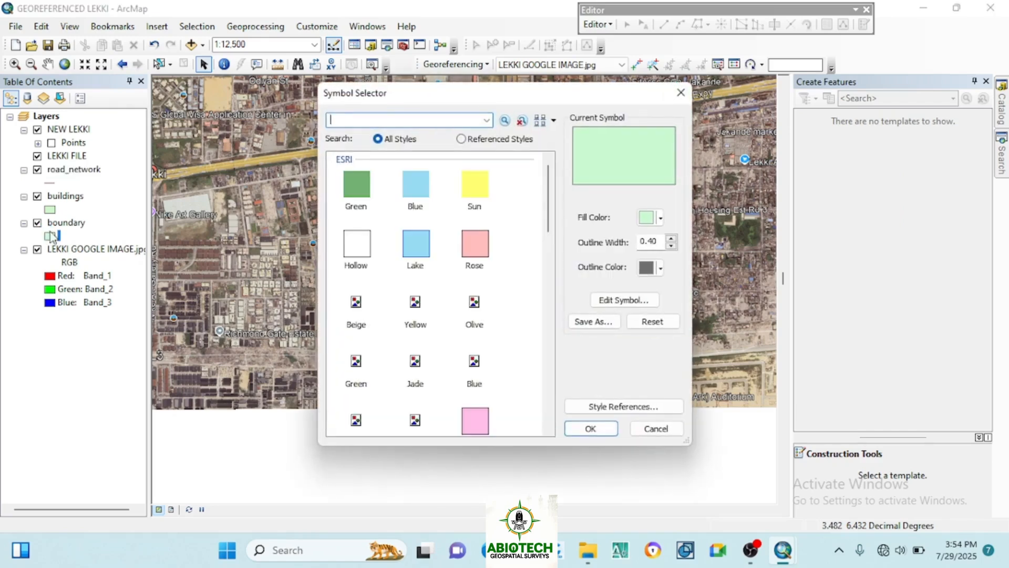
click(647, 217)
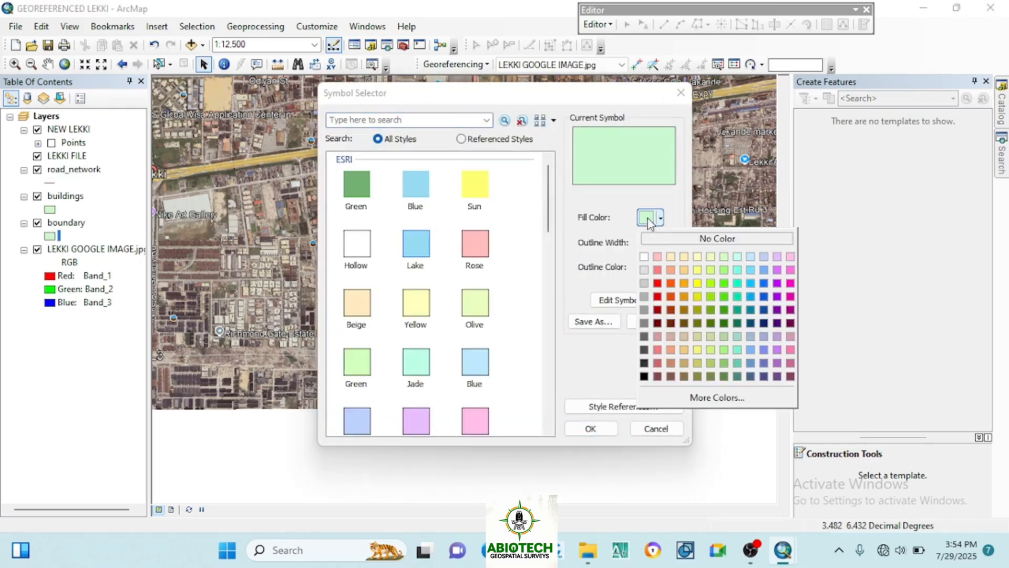
click(704, 235)
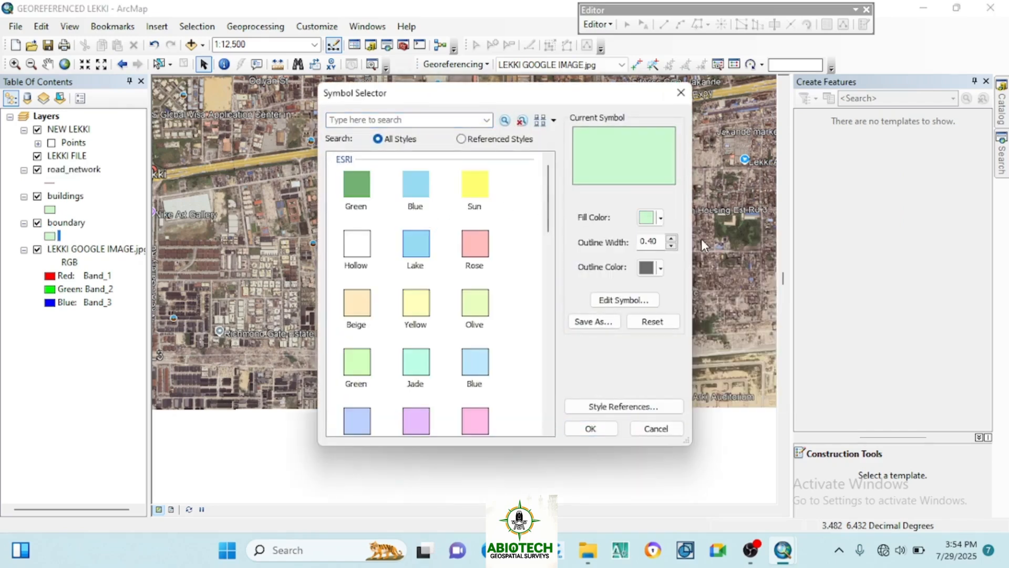
click(672, 247)
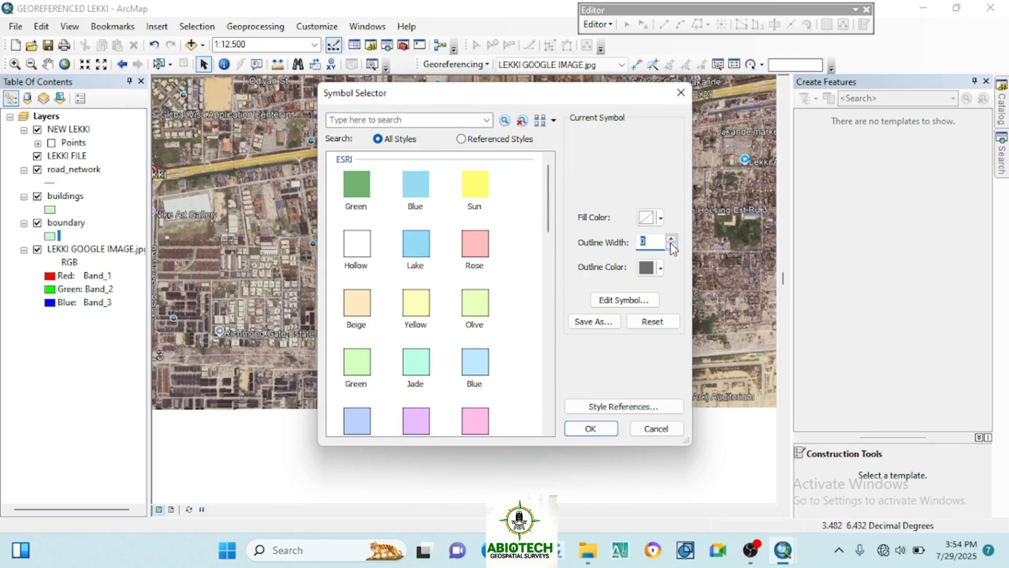
text(3)
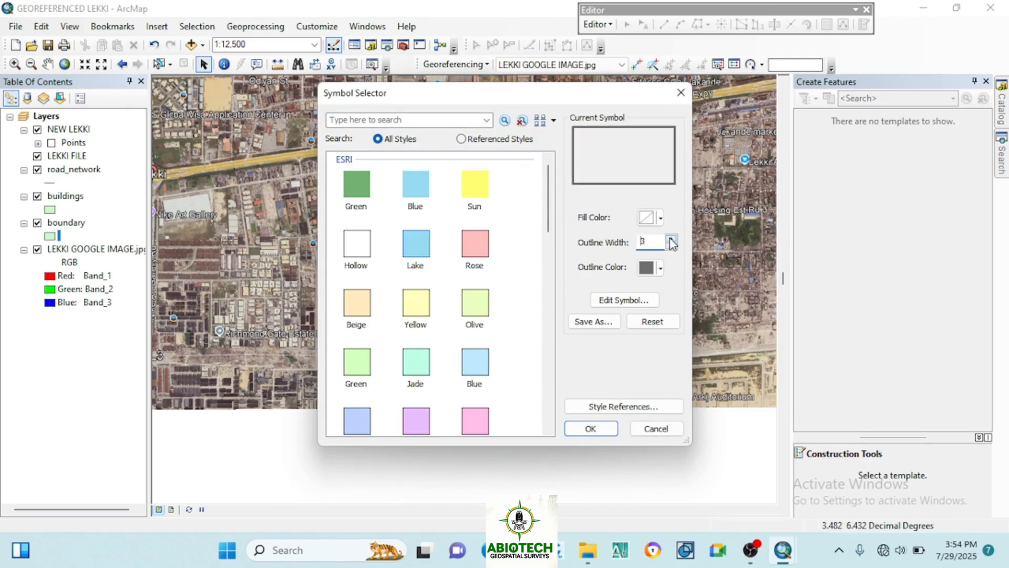
click(648, 267)
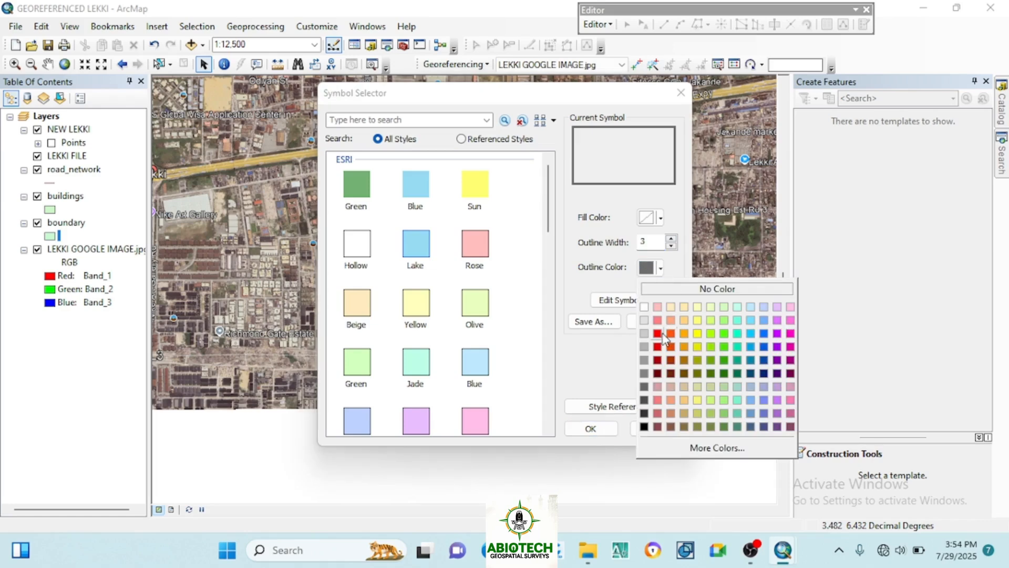
click(662, 338)
click(591, 428)
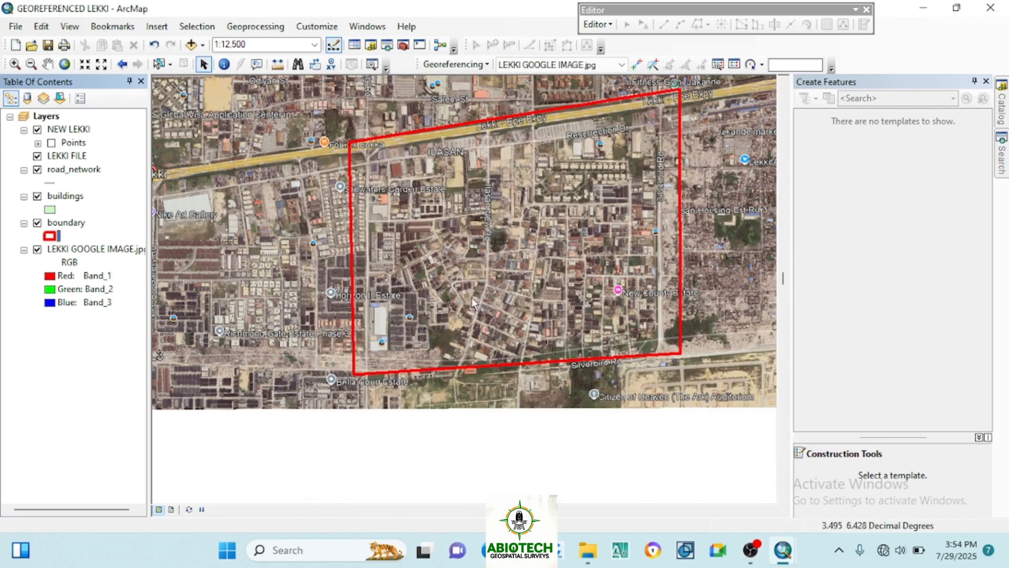
Set up an export of all boundary features in the layer's source coordinate system, naming the output boundary2 in the shapefile folder
scroll(514, 276, up, 1)
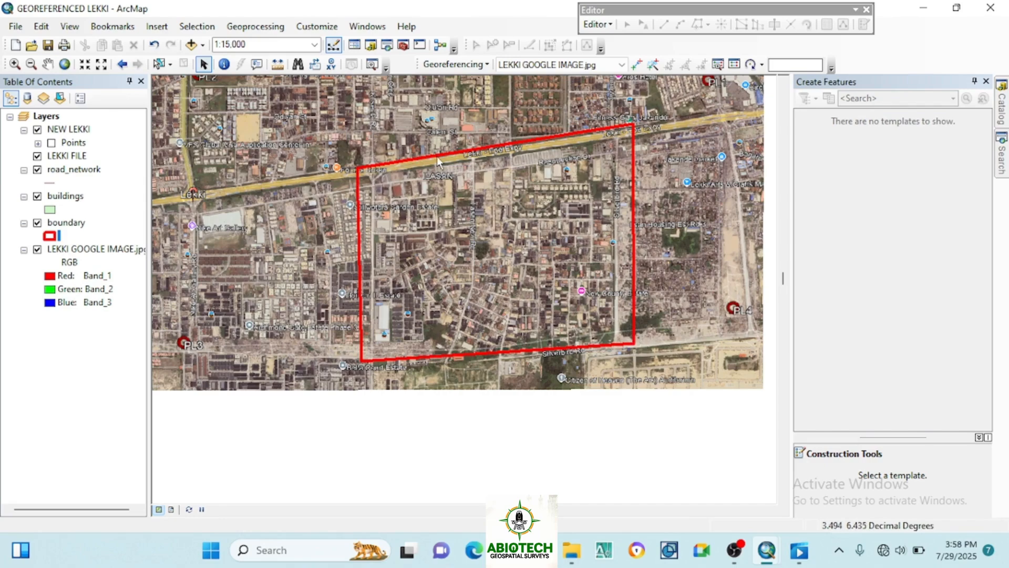
click(59, 224)
right_click(58, 223)
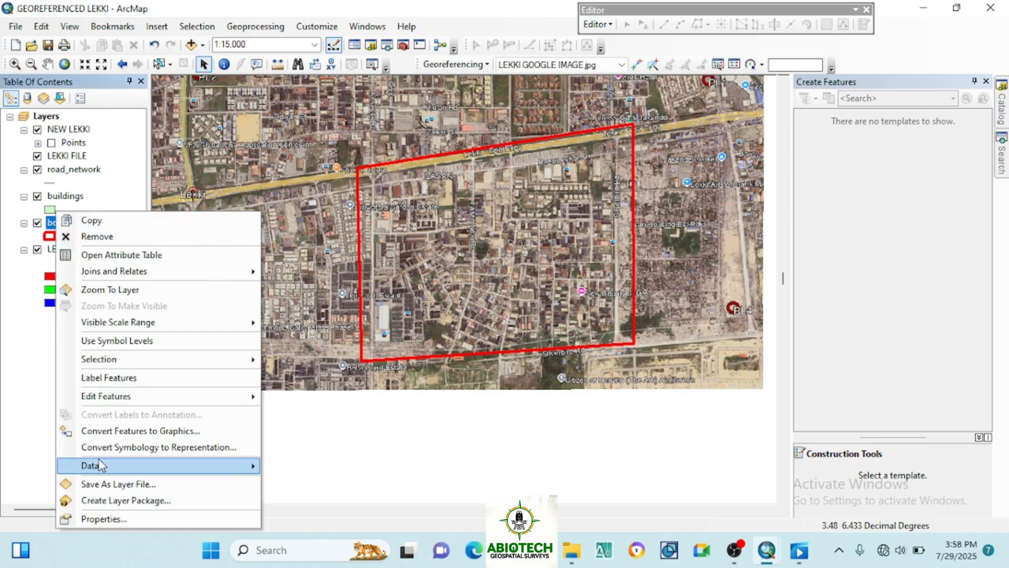
mouse_move(103, 467)
click(305, 450)
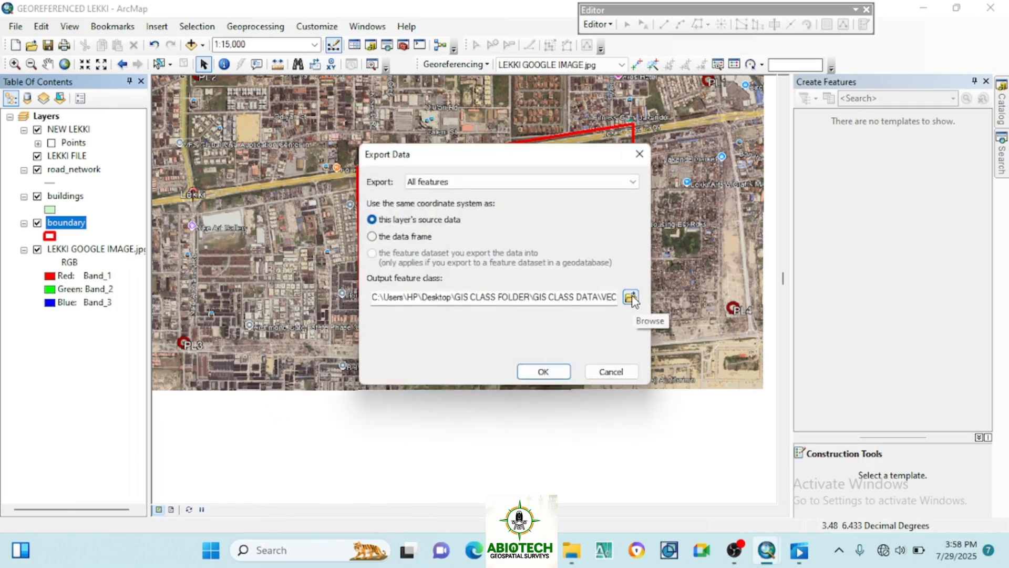
click(630, 298)
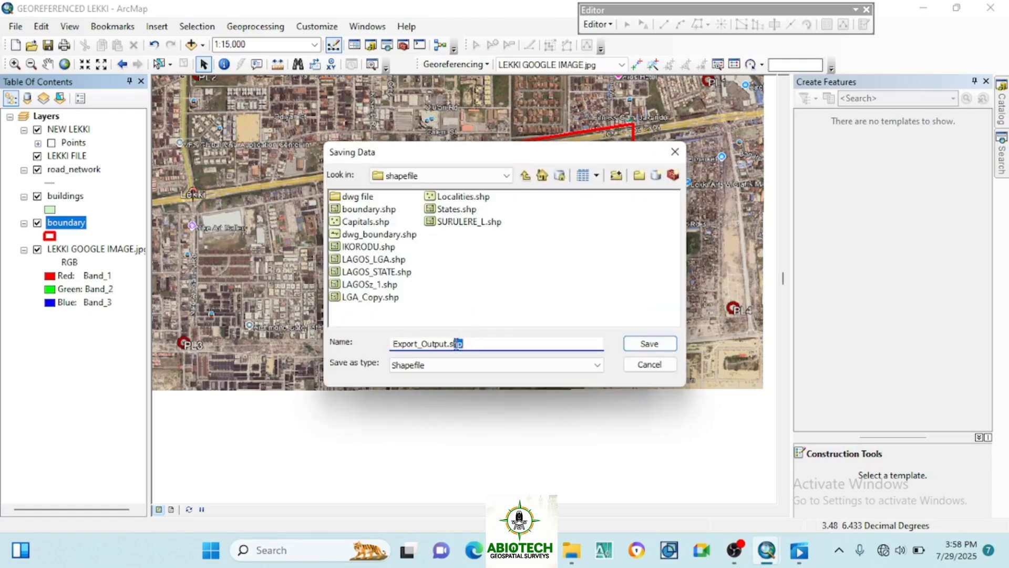
drag(457, 344, 383, 348)
text(boundary2)
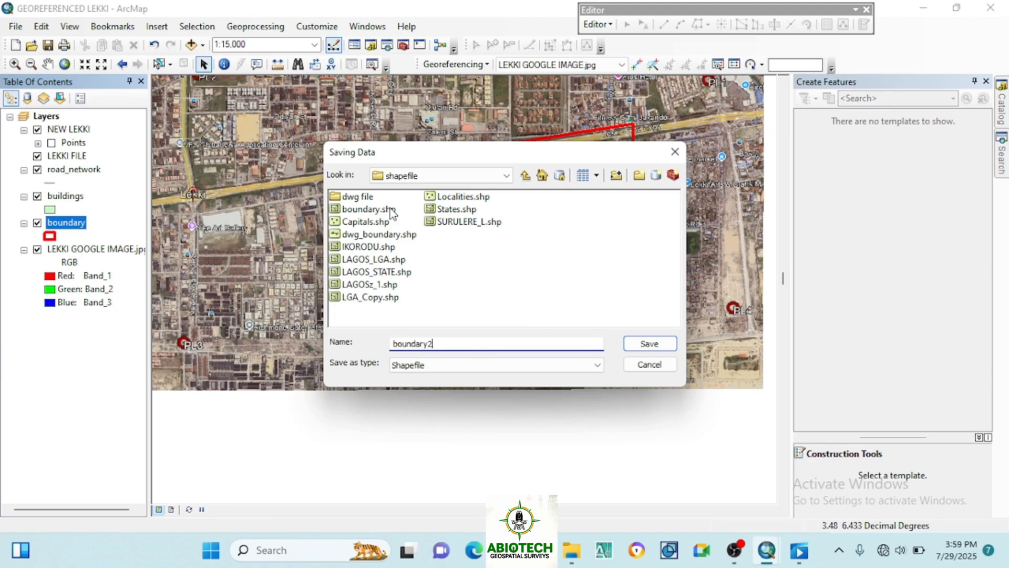
Save the export as a Shapefile and add the exported boundary2 data to the map as a layer
click(596, 365)
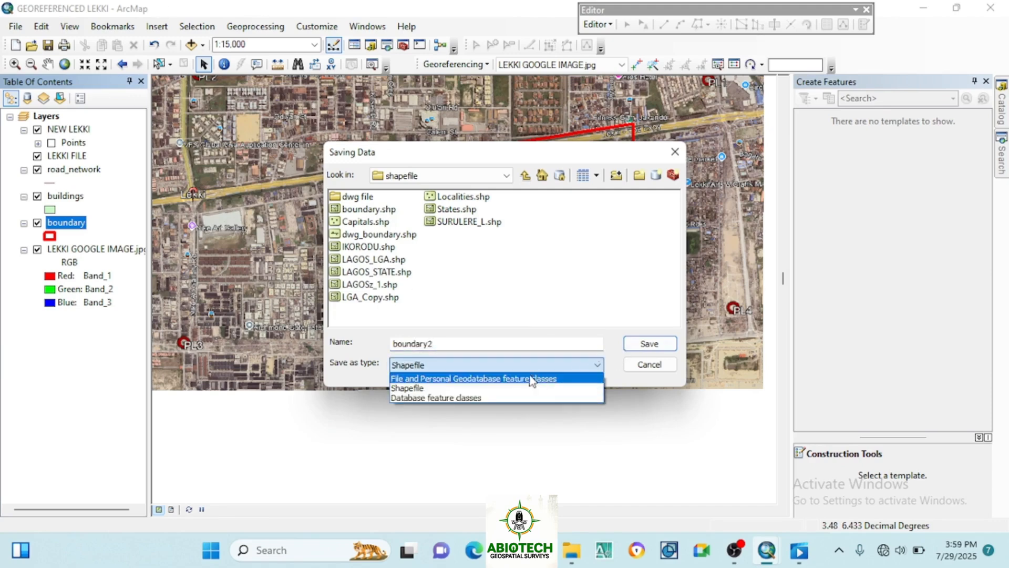
click(407, 389)
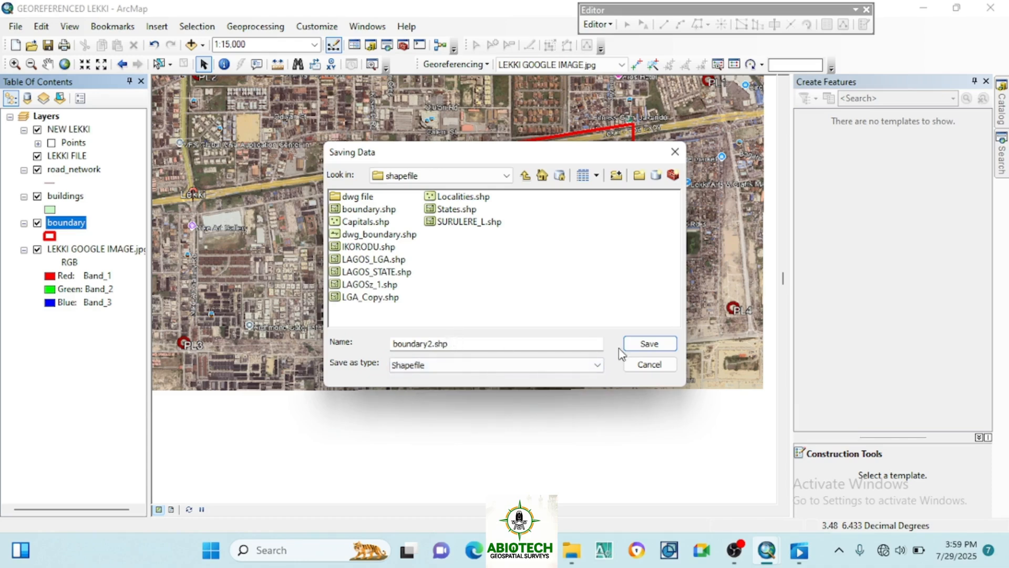
click(638, 345)
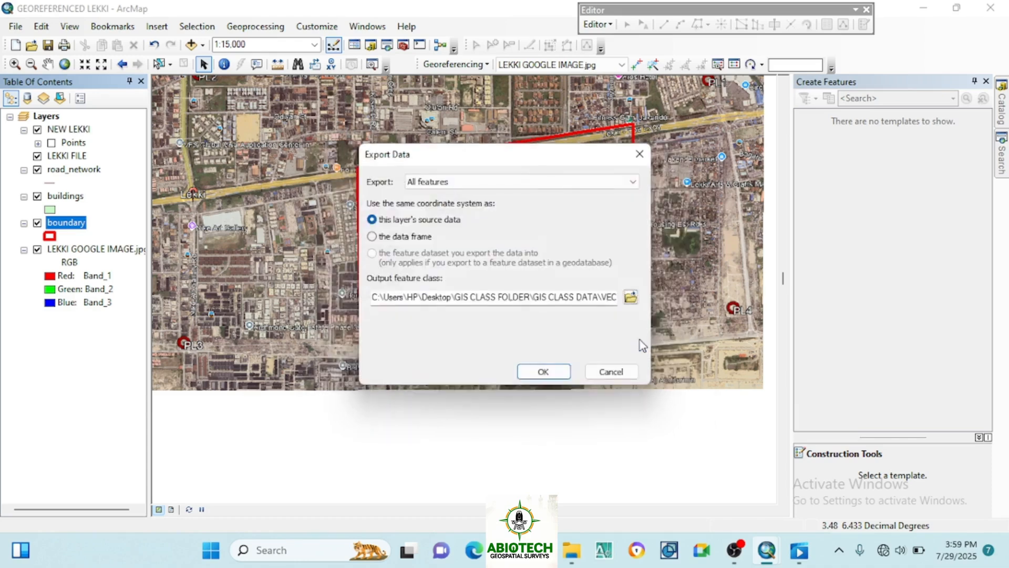
click(540, 370)
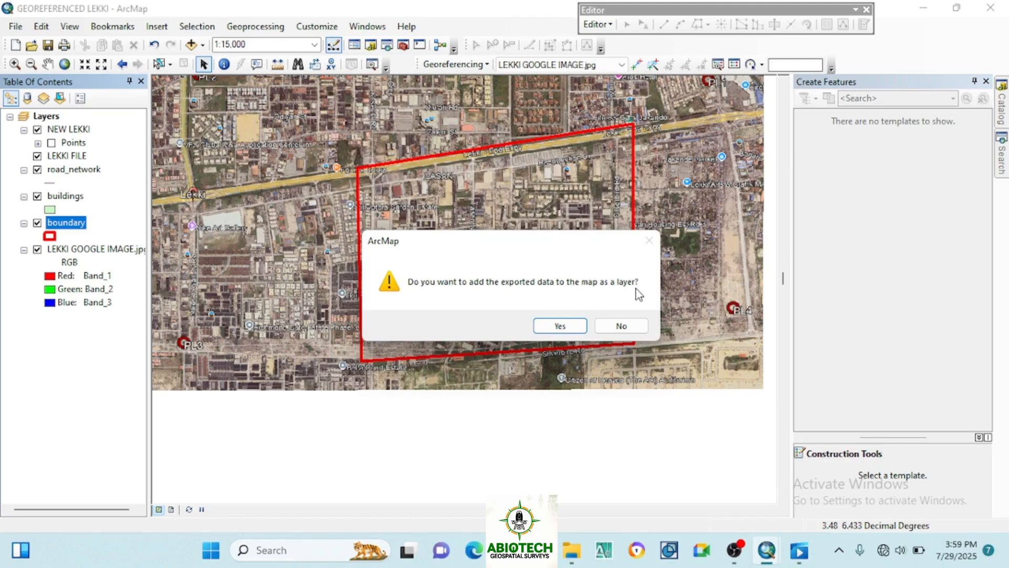
click(565, 326)
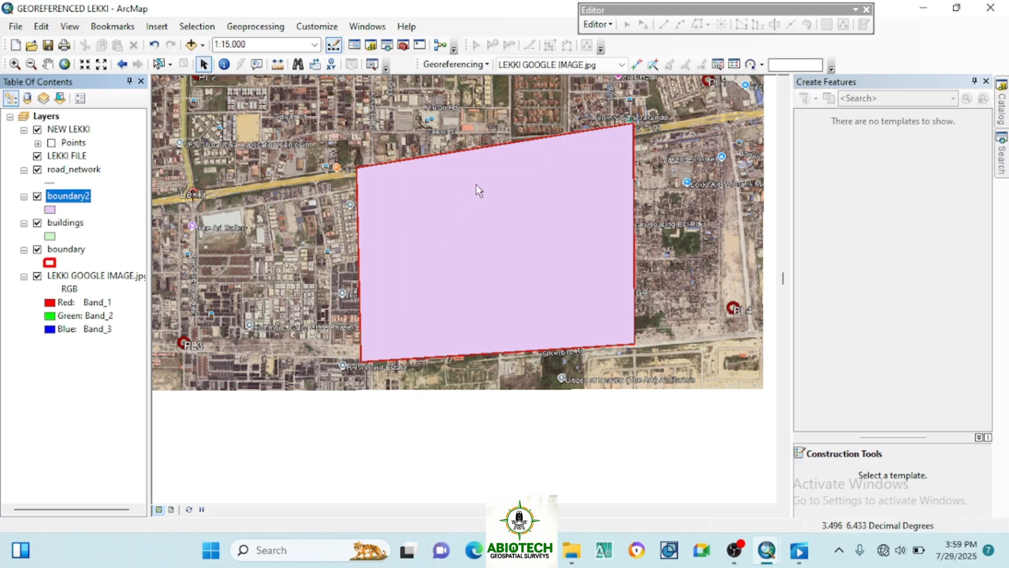
Hide the original boundary layer and symbolize boundary2 with no fill and a red outline of width 4
click(37, 249)
click(50, 209)
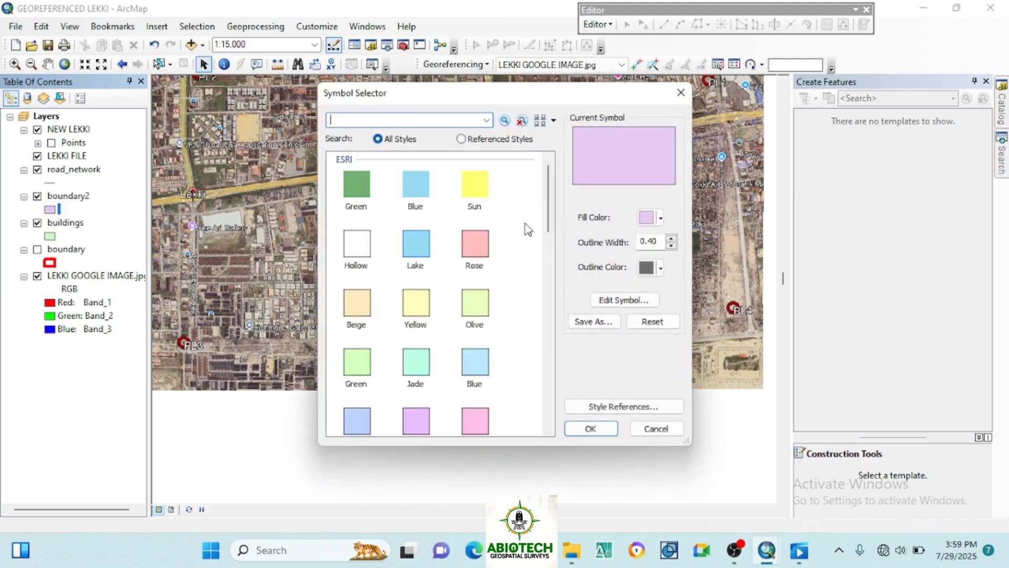
click(647, 217)
click(700, 236)
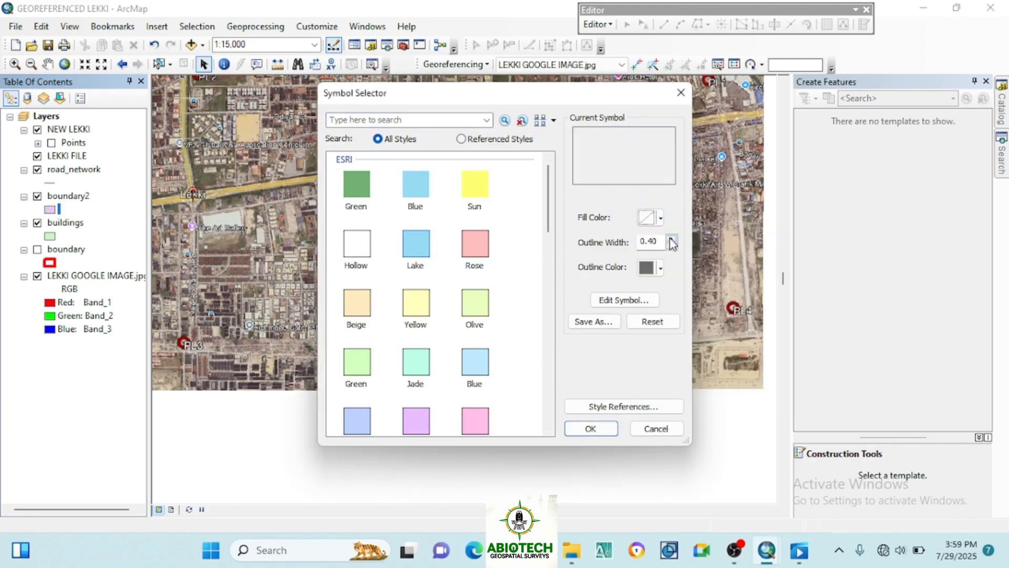
double_click(649, 241)
text(4)
click(648, 268)
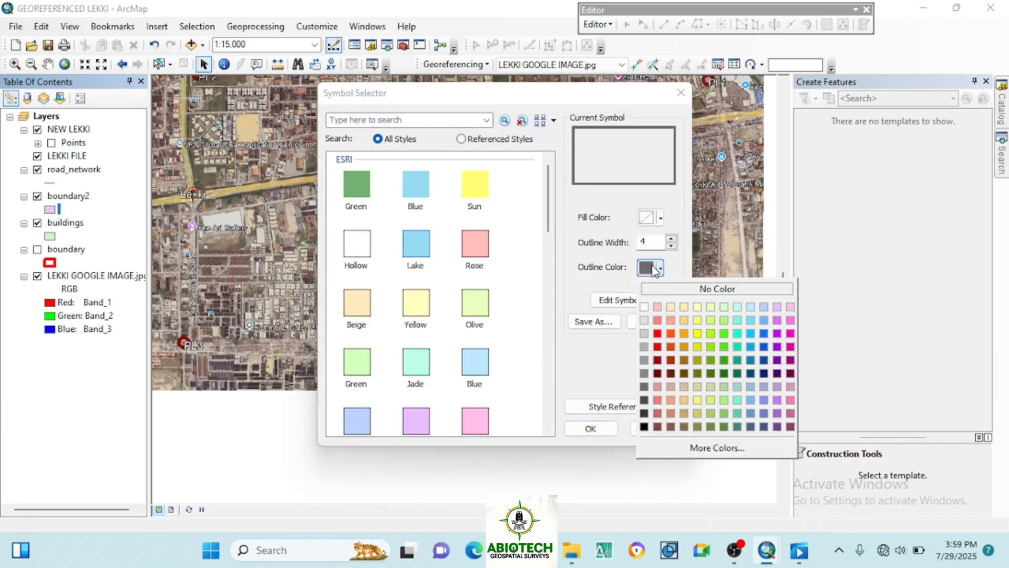
click(659, 334)
click(589, 429)
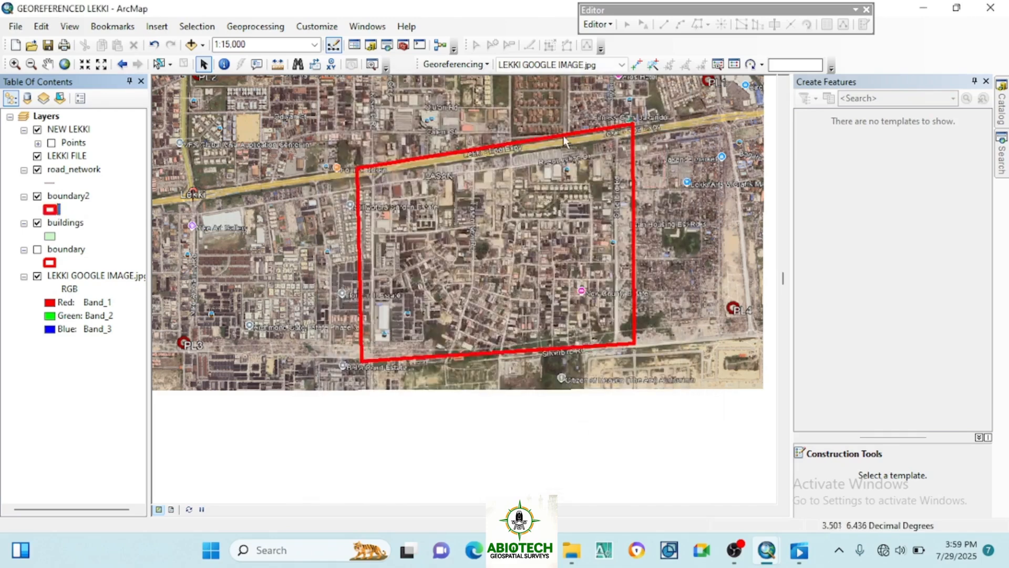
Reduce the boundary2 outline width to 2
click(50, 209)
click(671, 246)
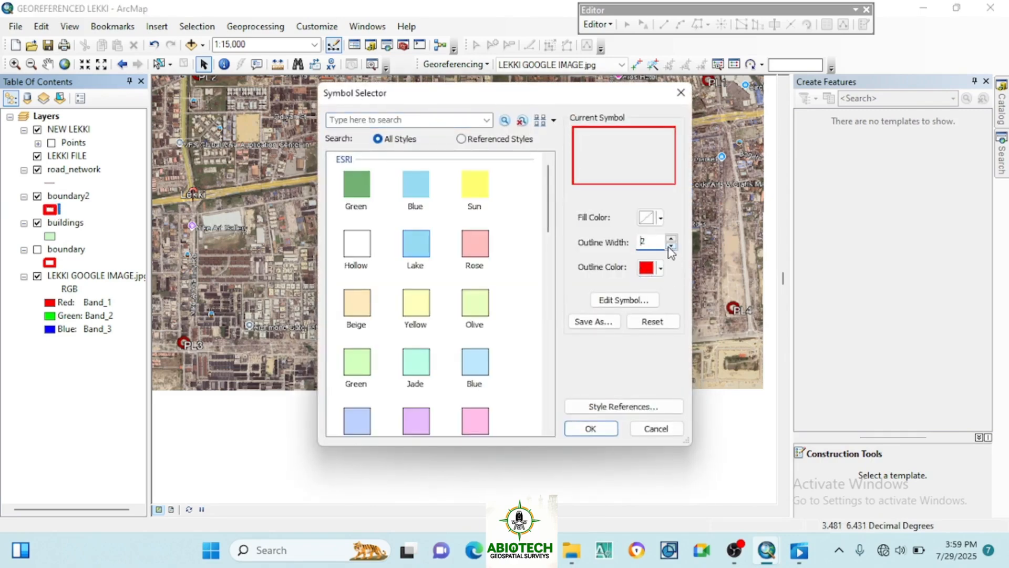
click(591, 428)
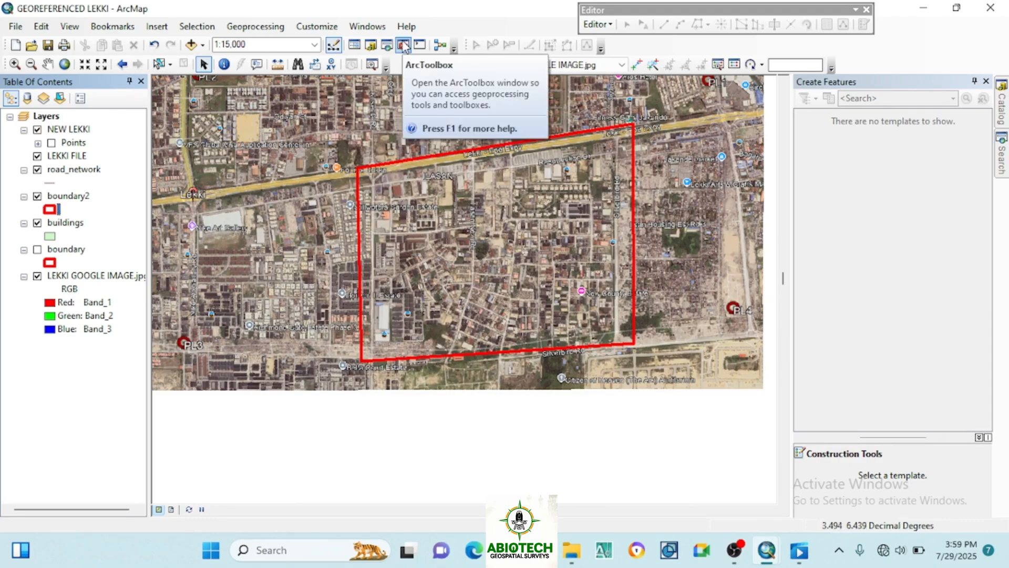
Open the Spatial Analyst Extract by Mask tool and set LEKKI GOOGLE IMAGE.jpg as the input raster
click(404, 45)
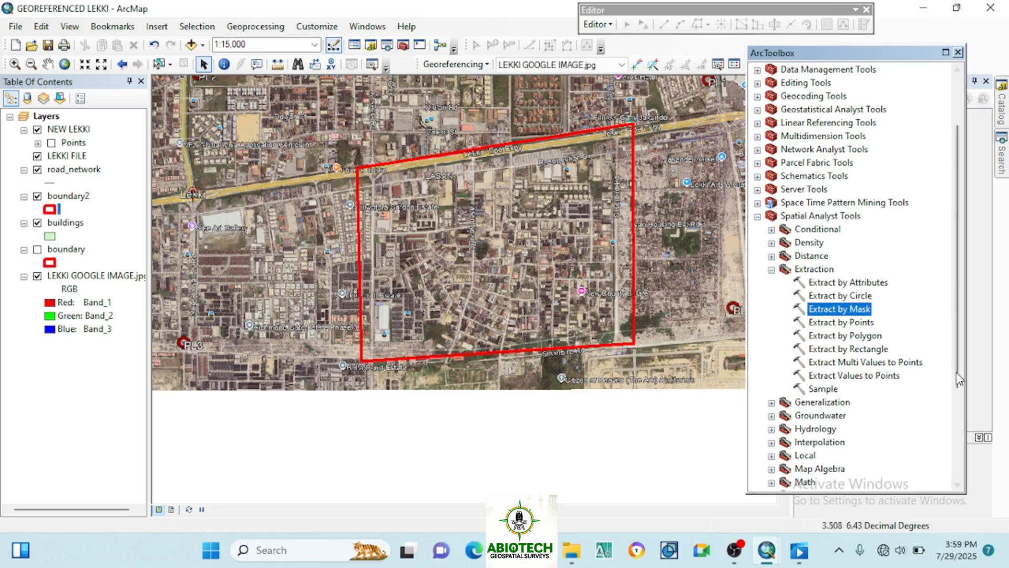
double_click(842, 310)
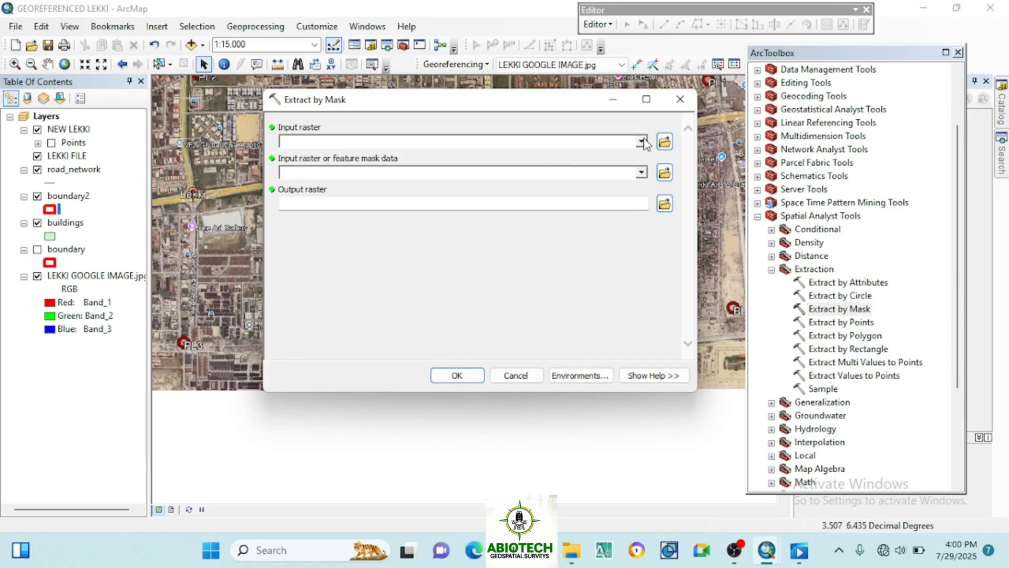
click(78, 277)
drag(132, 261, 323, 138)
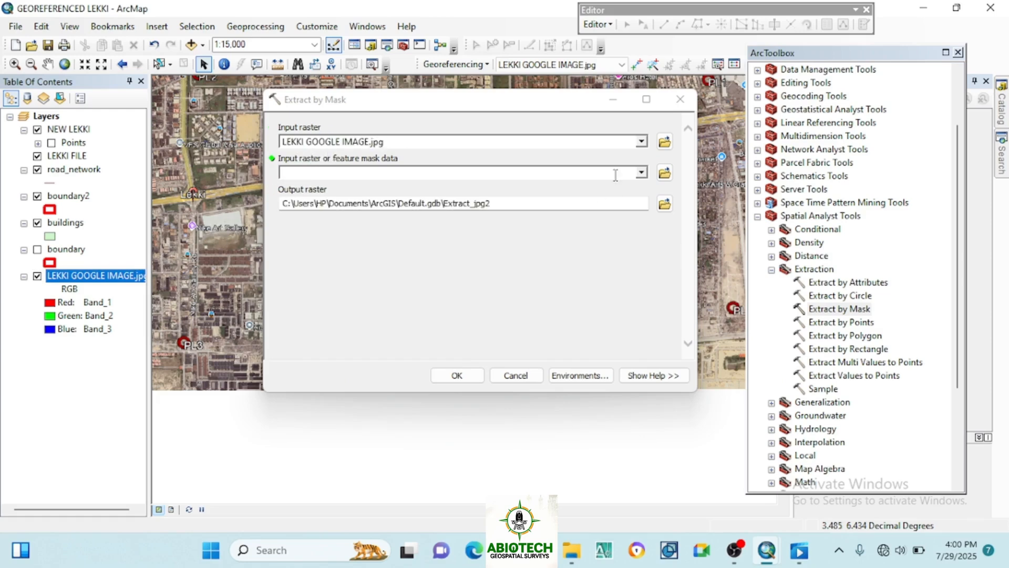
click(641, 141)
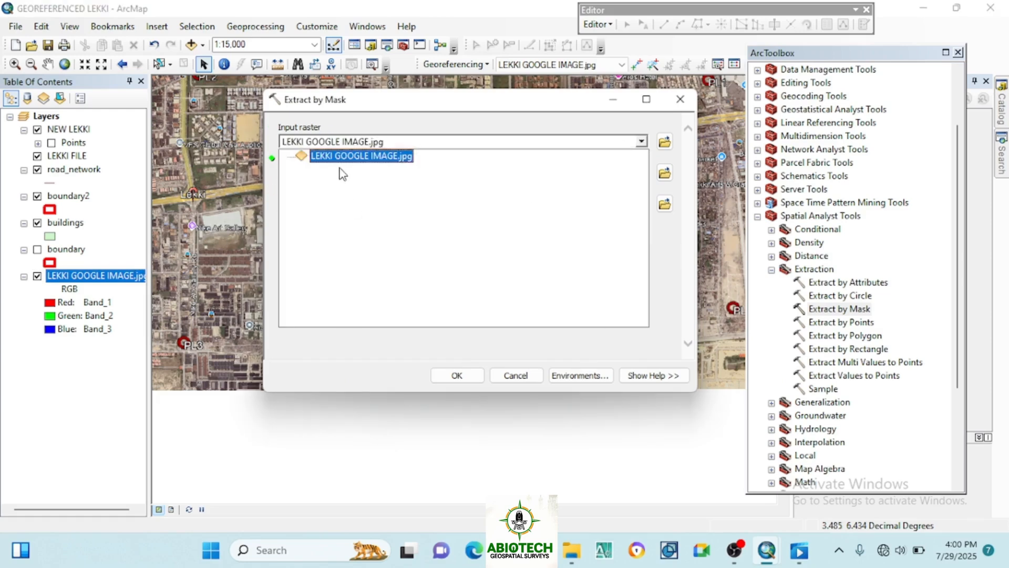
click(648, 294)
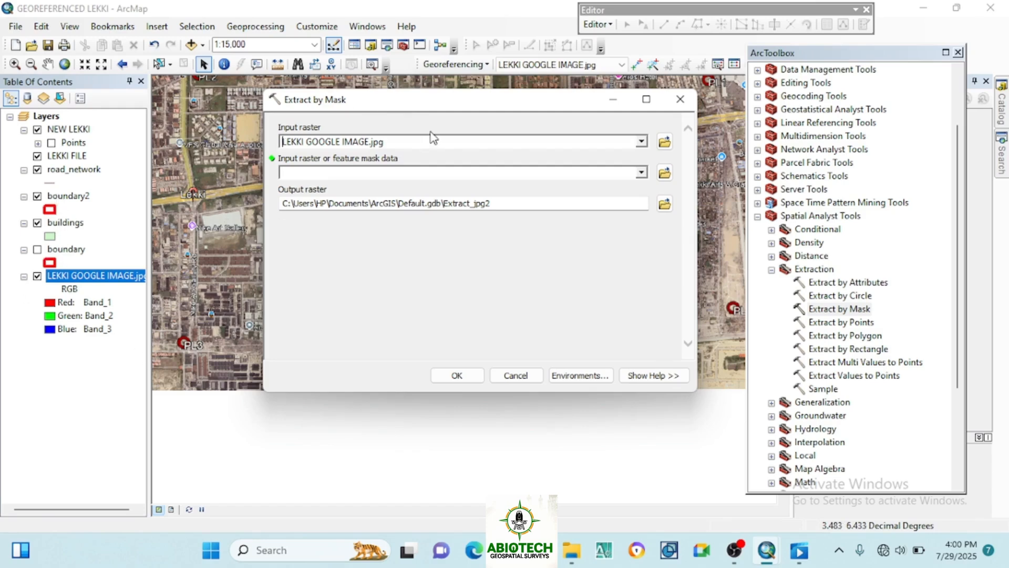
Extract the image with boundary2 as the mask, saving the output raster as lekki.tif in the RASTER folder
click(642, 173)
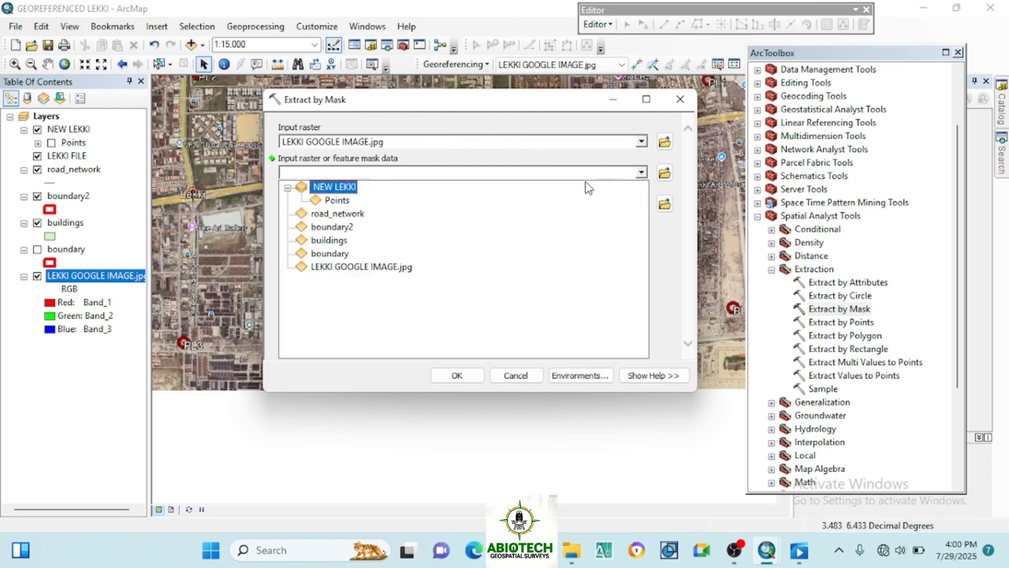
click(339, 229)
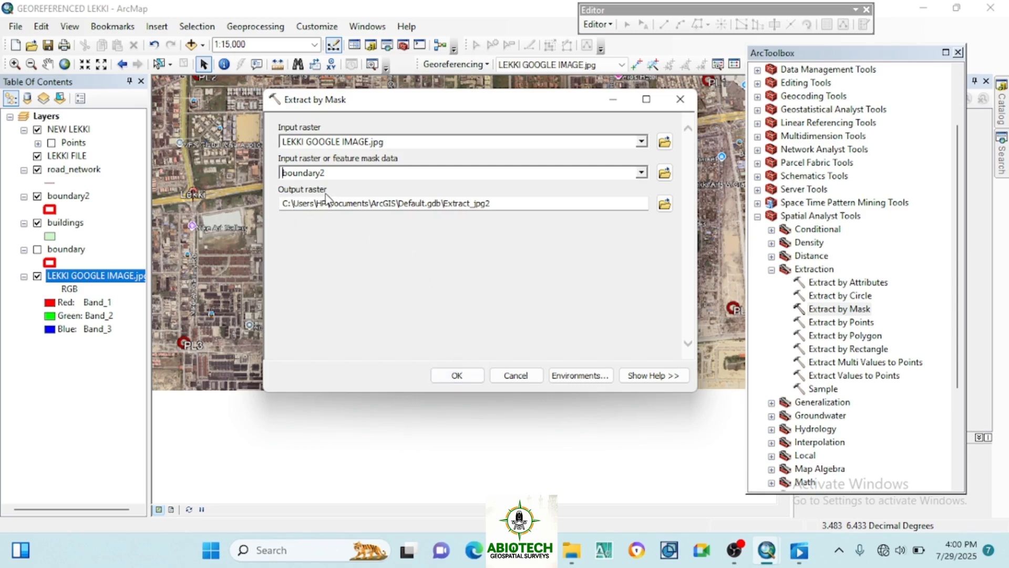
click(665, 204)
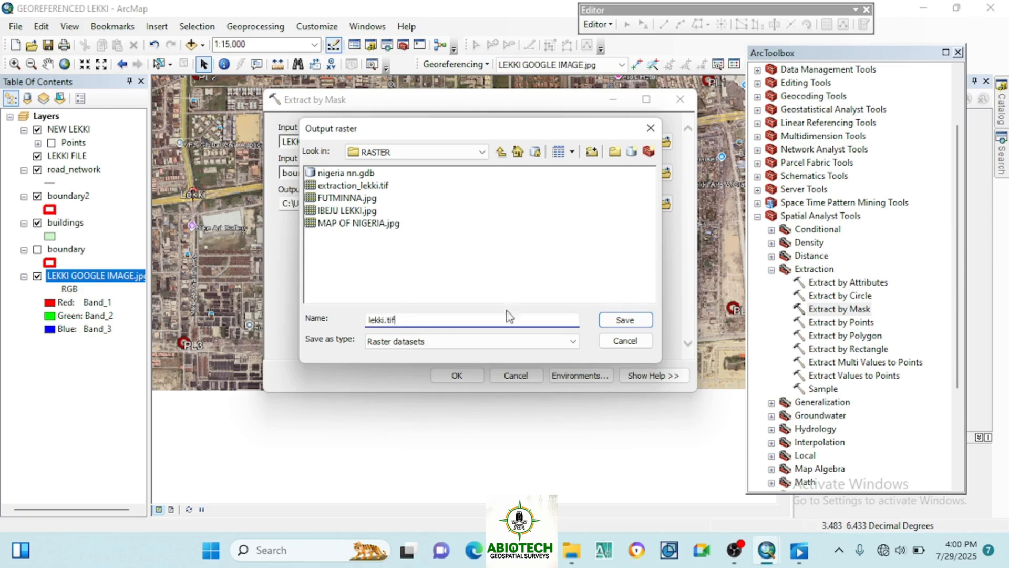
click(573, 341)
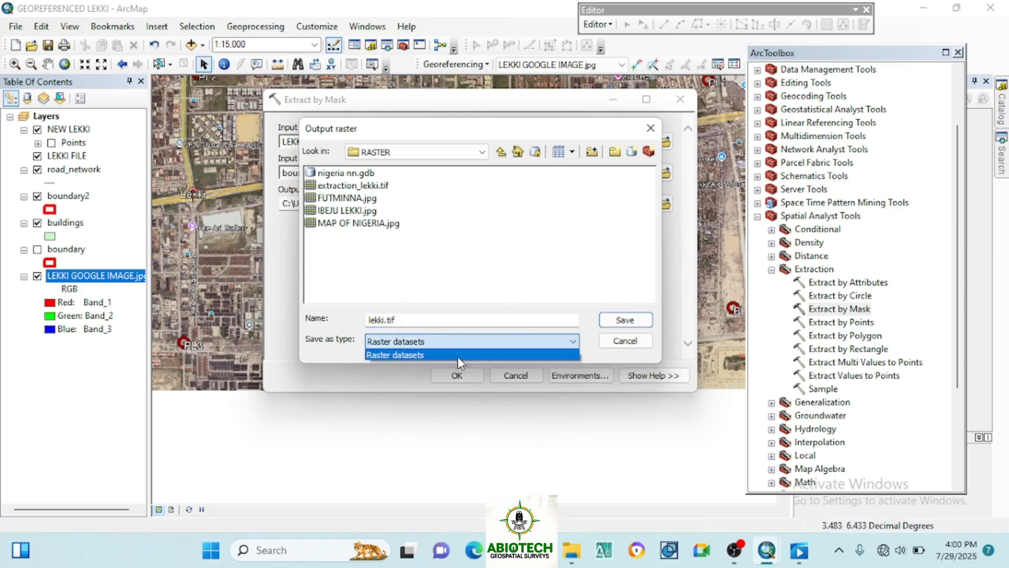
click(388, 354)
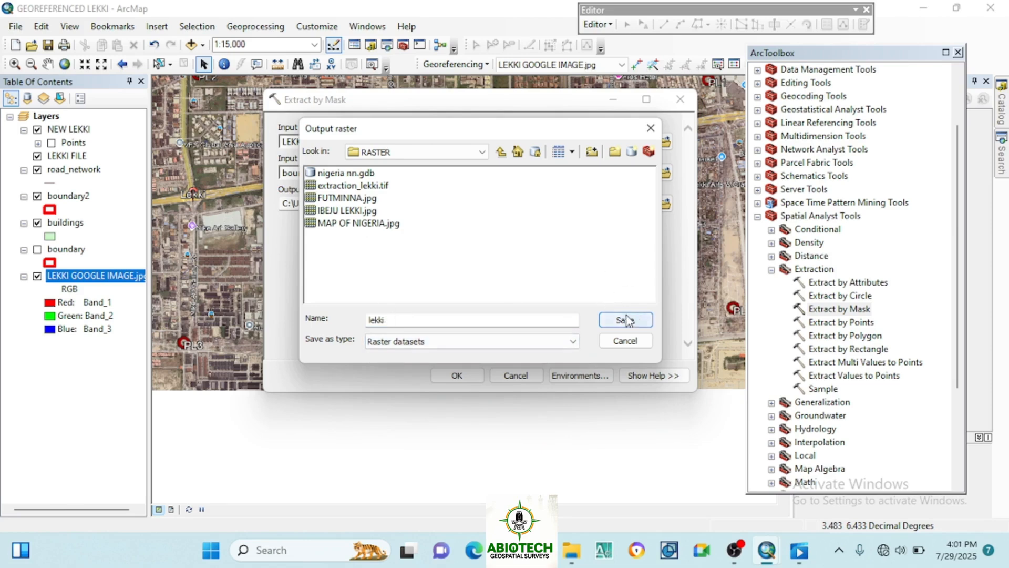
click(404, 317)
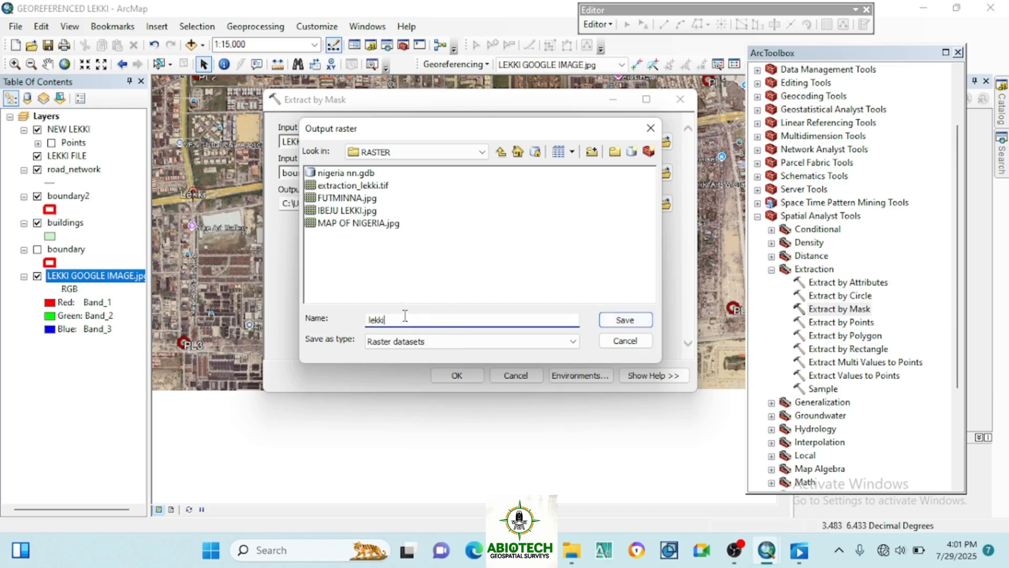
text(.tif)
click(603, 321)
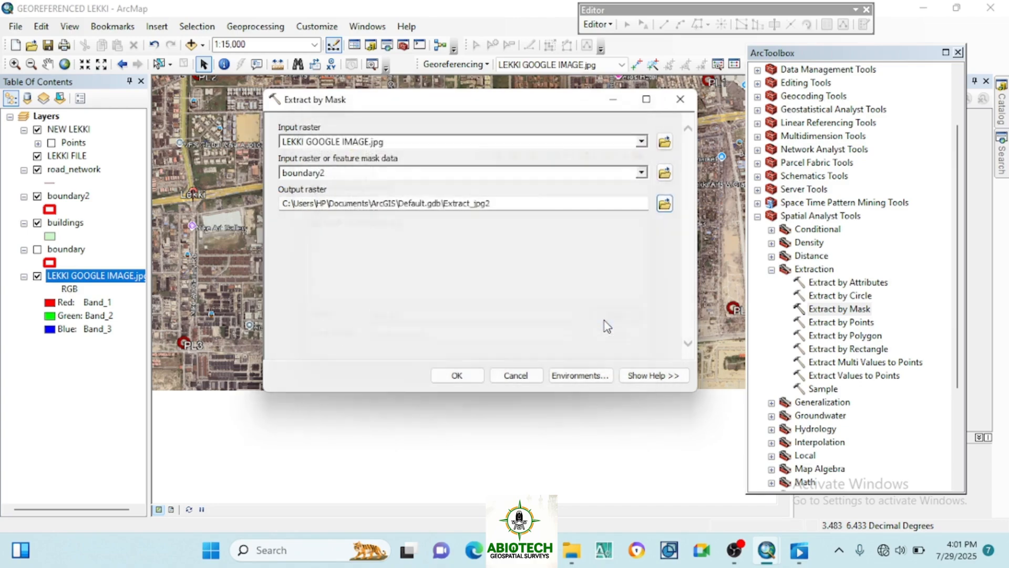
click(457, 374)
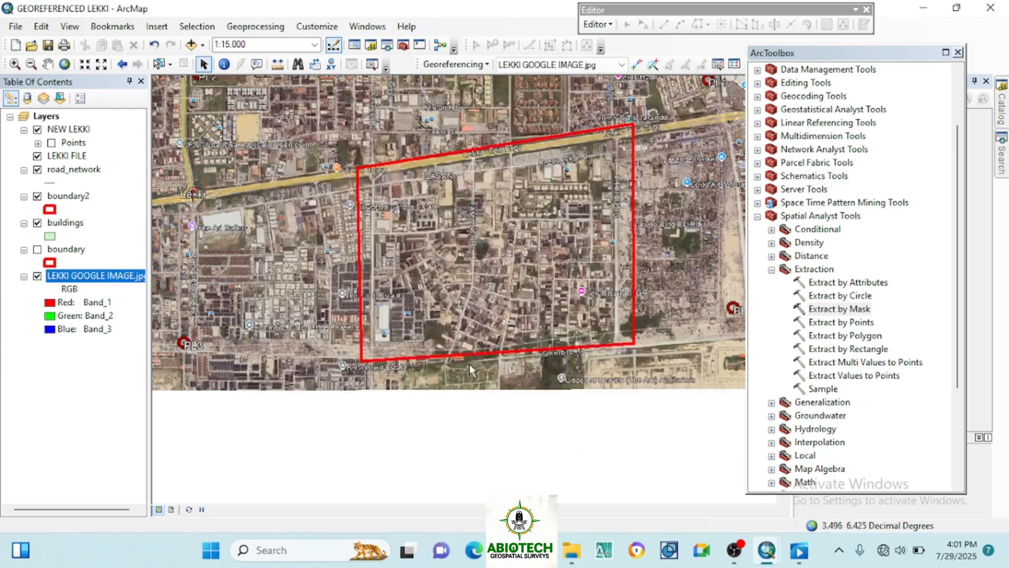
mouse_move(740, 553)
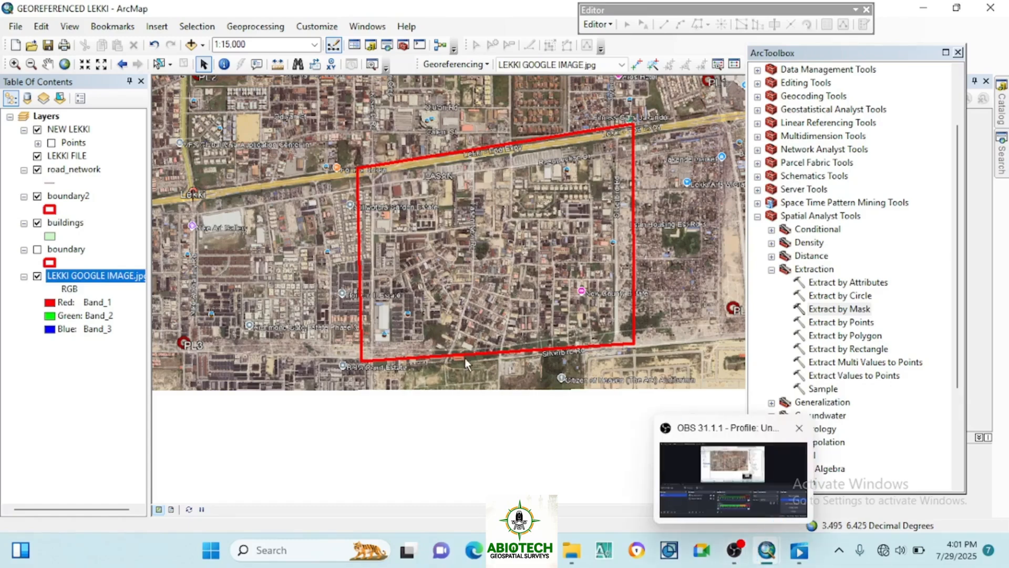
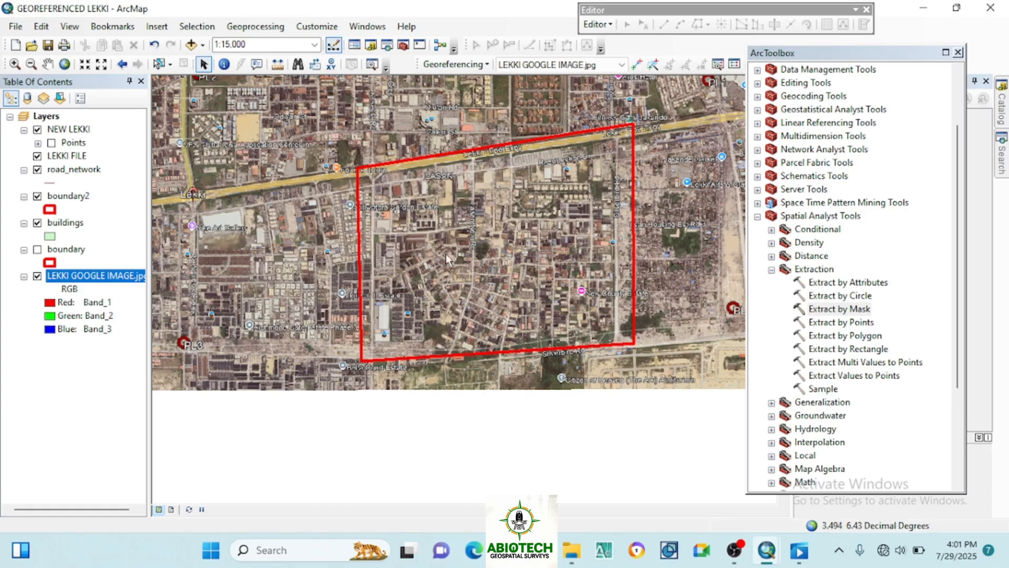
scroll(445, 253, down, 1)
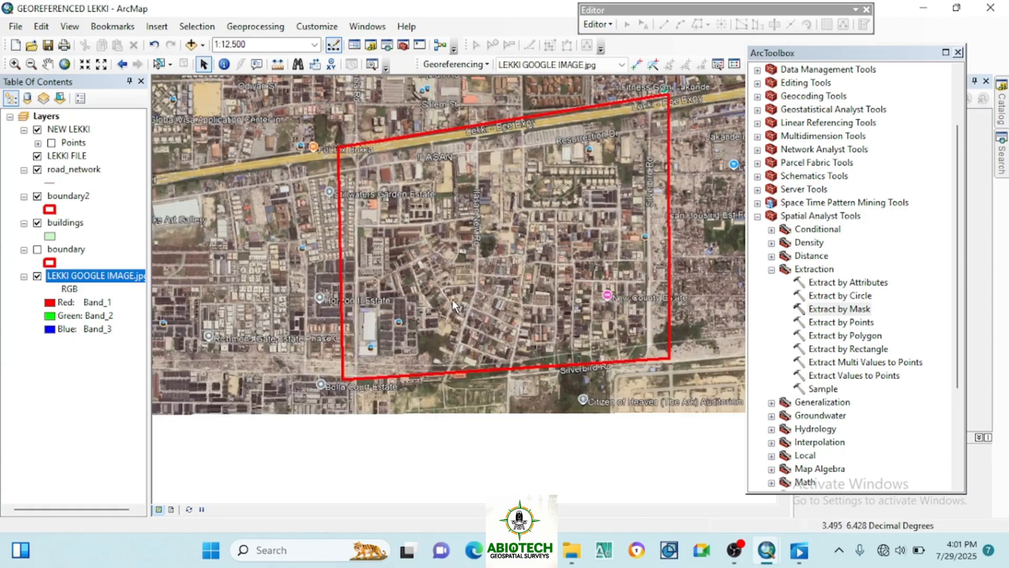
scroll(453, 307, up, 1)
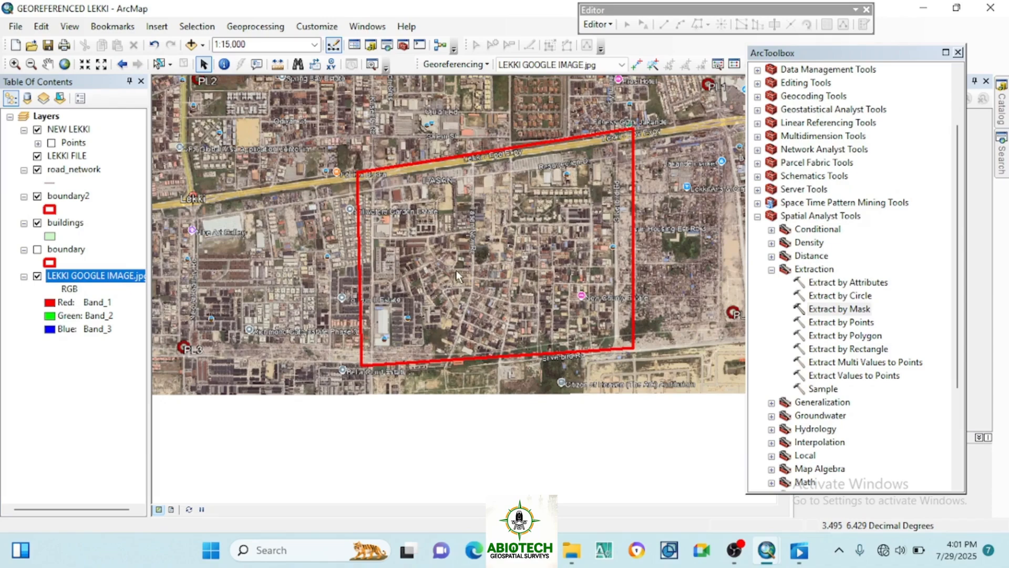
scroll(456, 270, up, 1)
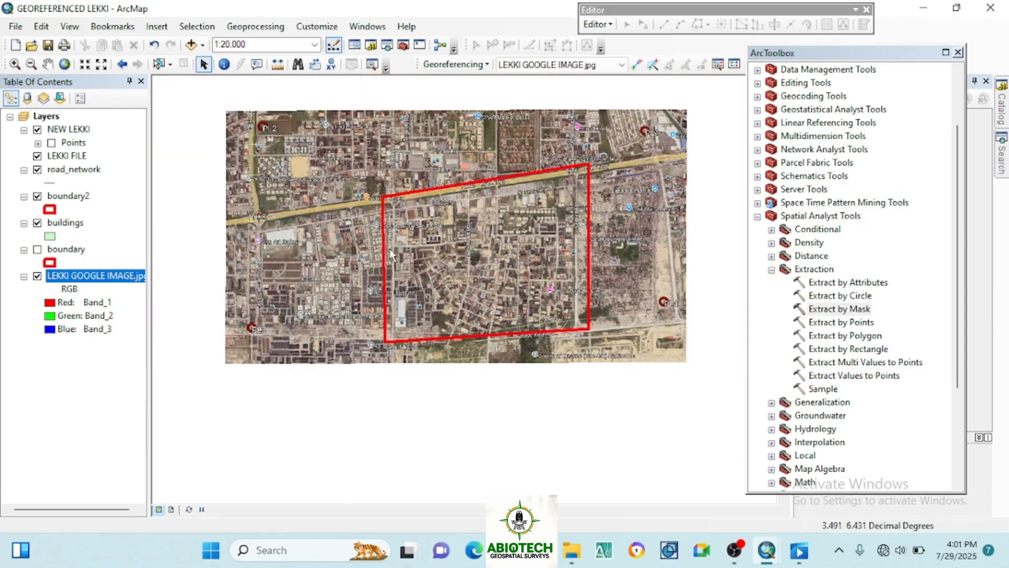
scroll(391, 252, down, 1)
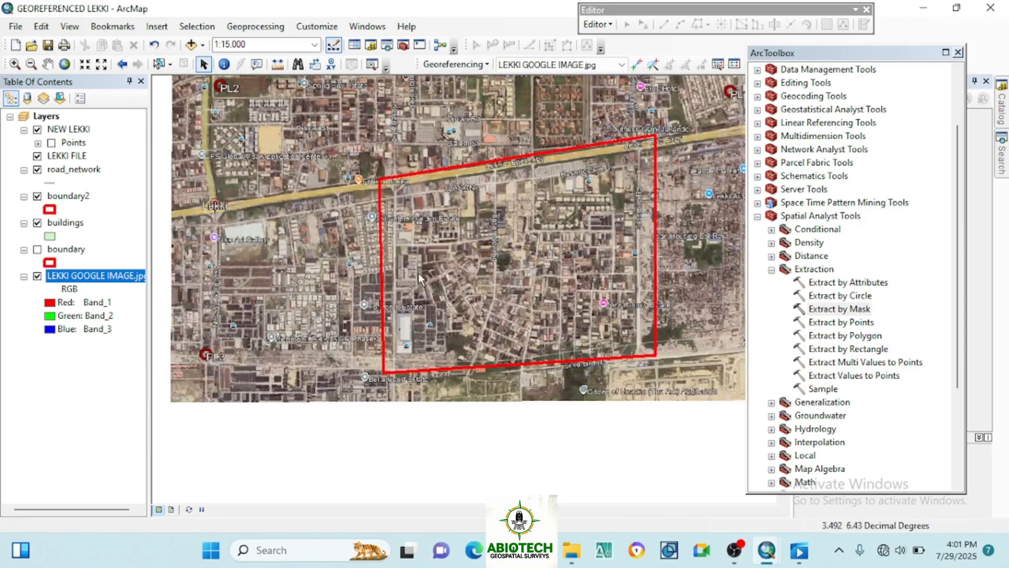
scroll(481, 279, down, 1)
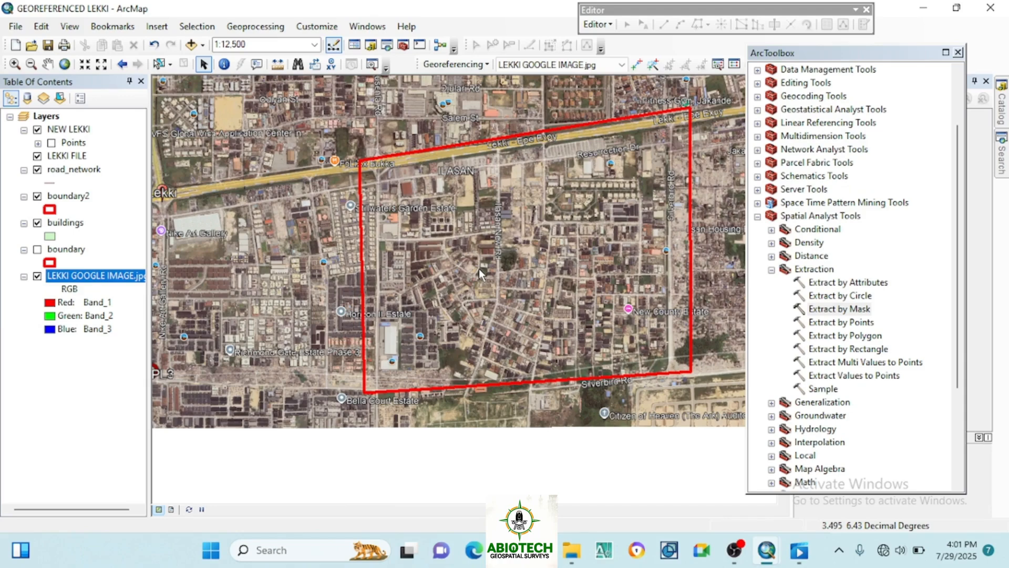
scroll(563, 300, up, 1)
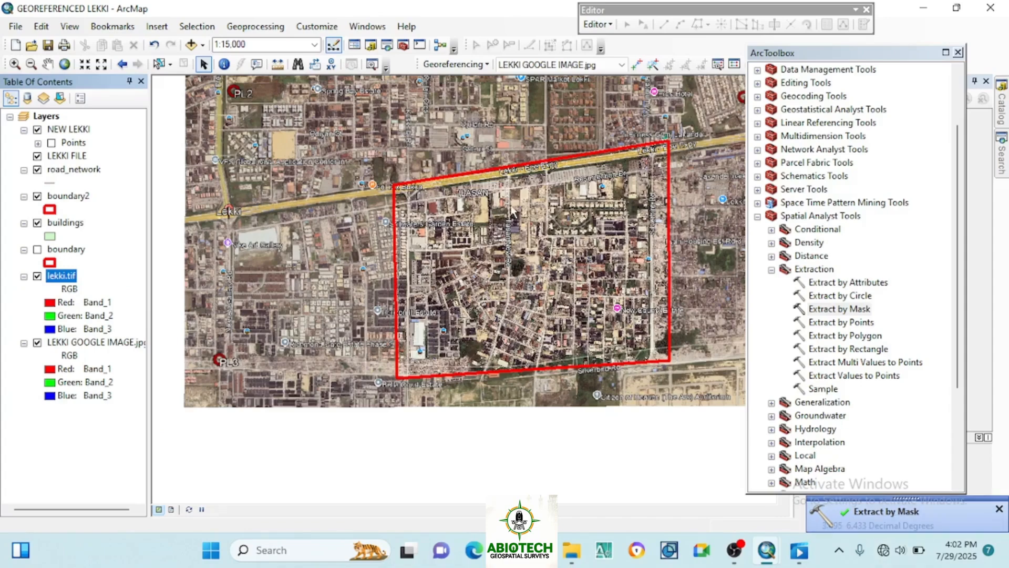
Hide the LEKKI GOOGLE IMAGE.jpg layer to check the clipped lekki.tif, and close ArcToolbox
scroll(638, 222, up, 1)
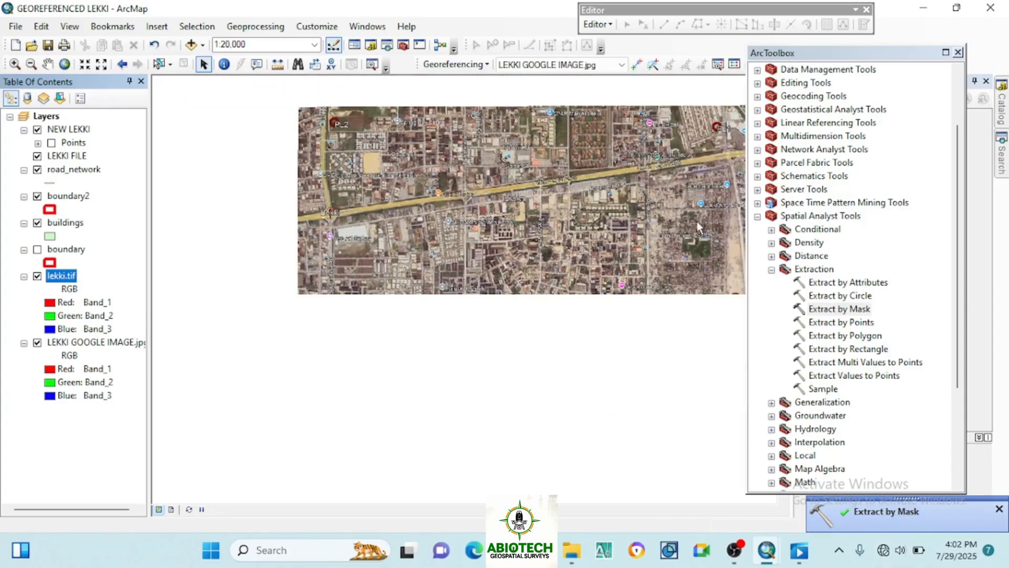
click(37, 343)
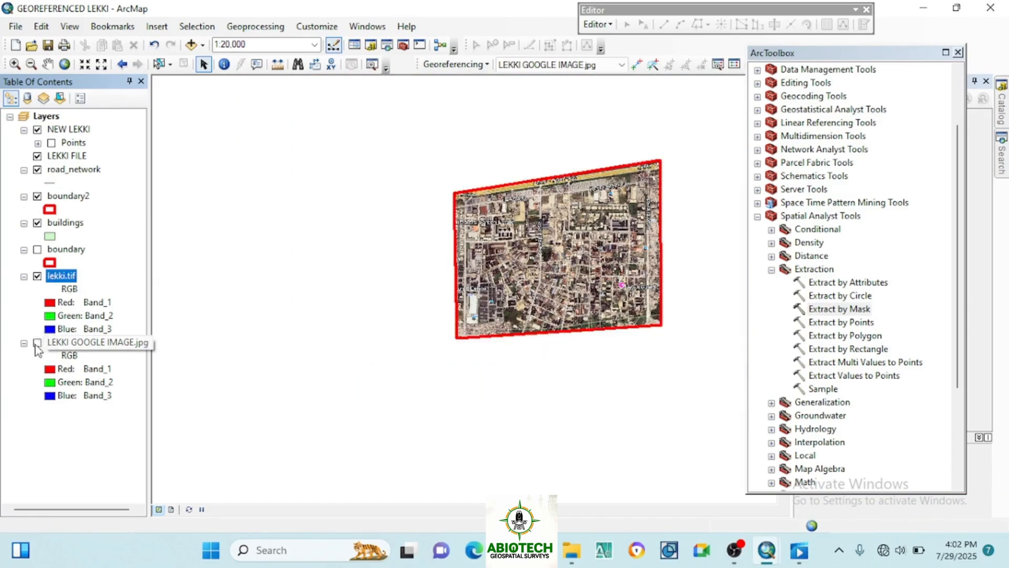
scroll(715, 267, up, 3)
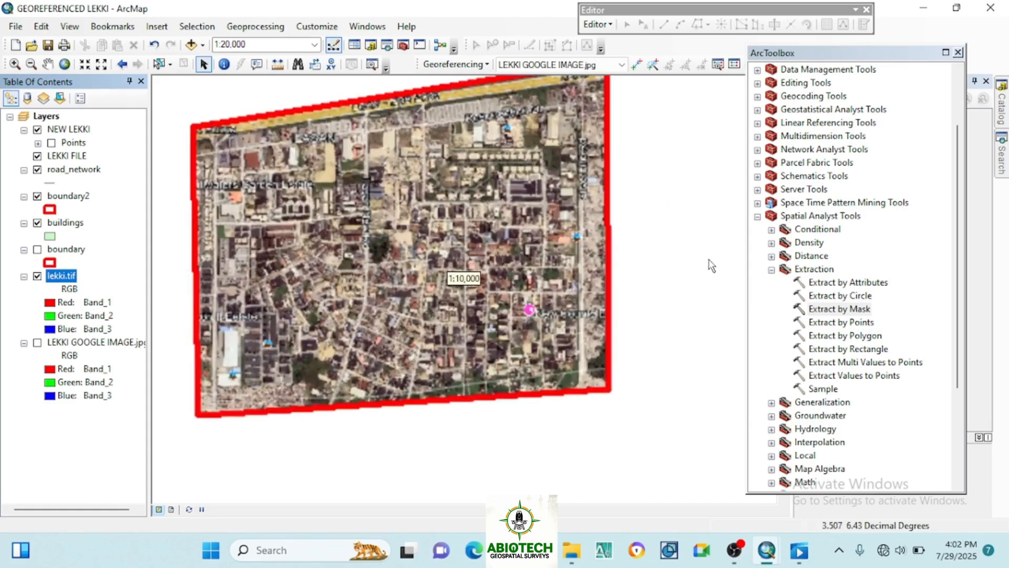
scroll(609, 329, down, 1)
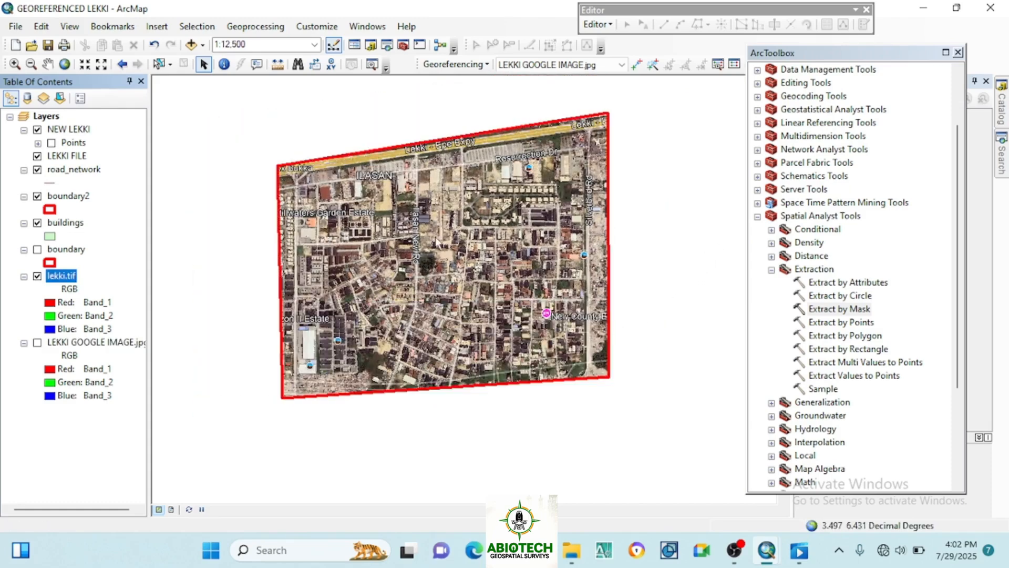
scroll(388, 153, up, 1)
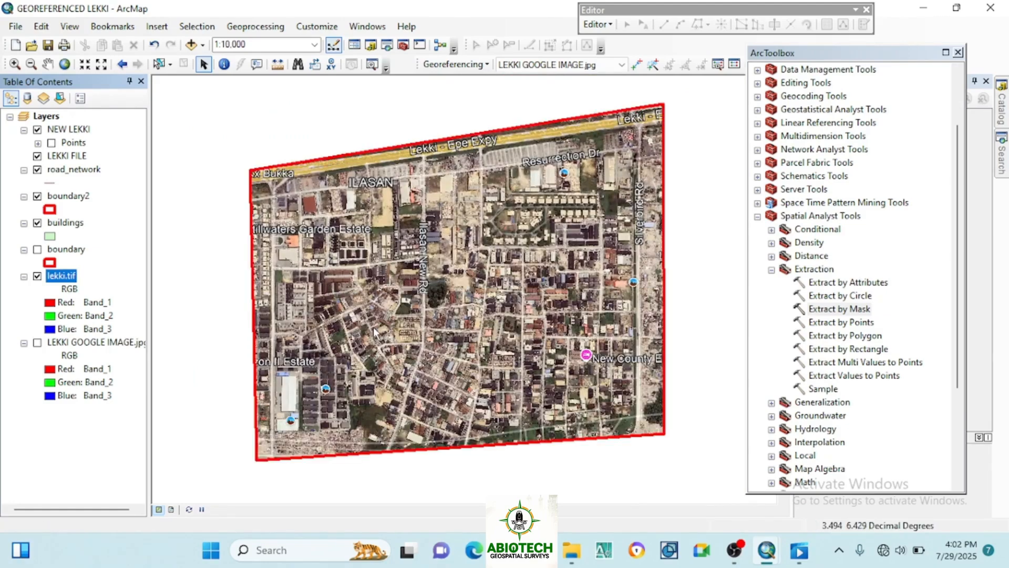
scroll(374, 330, up, 2)
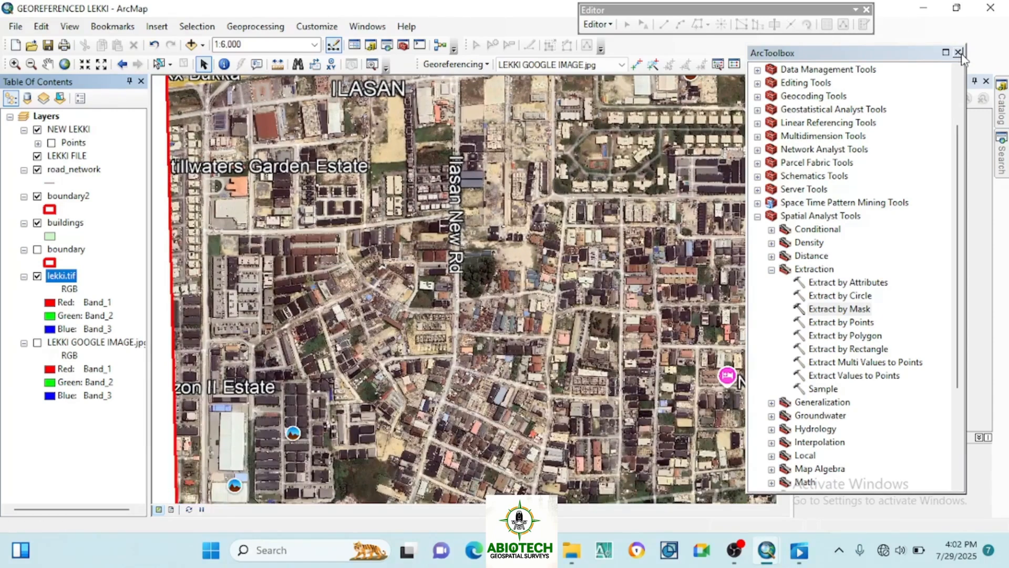
click(959, 53)
scroll(453, 276, down, 3)
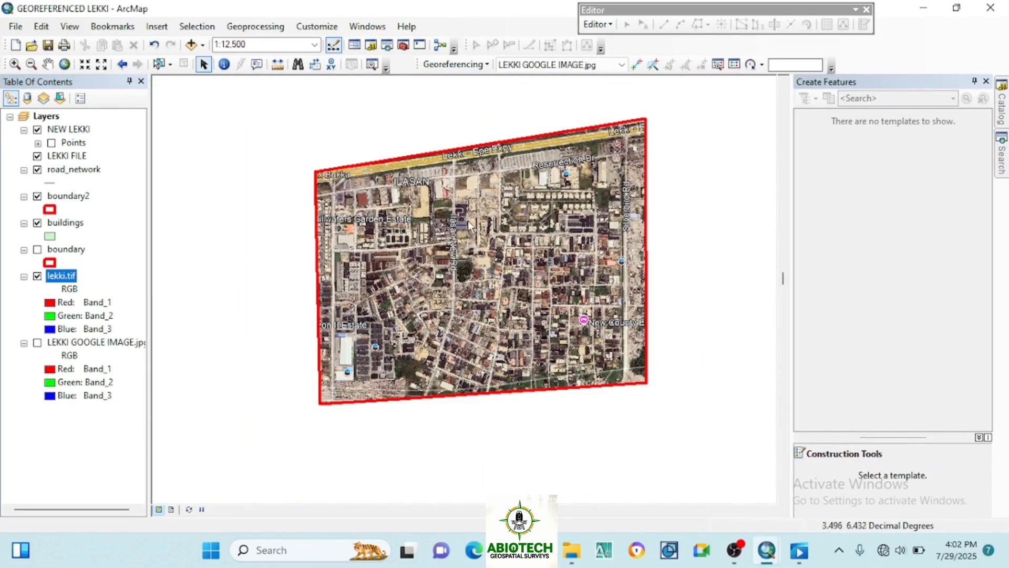
Start an edit session on the geodatabase that holds the buildings layer, continuing past the layer warning
scroll(471, 319, up, 1)
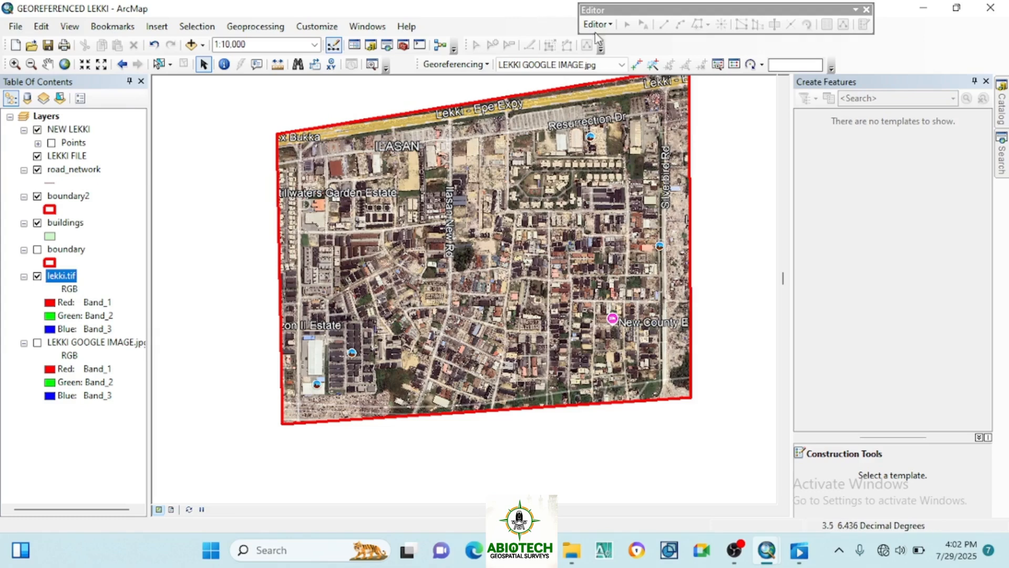
scroll(442, 278, up, 1)
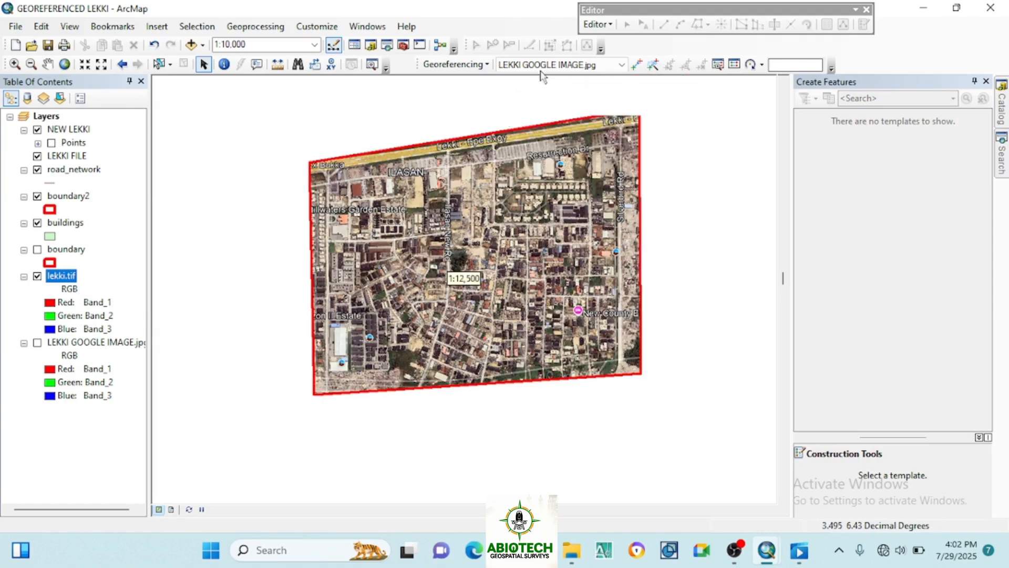
click(611, 24)
click(611, 24)
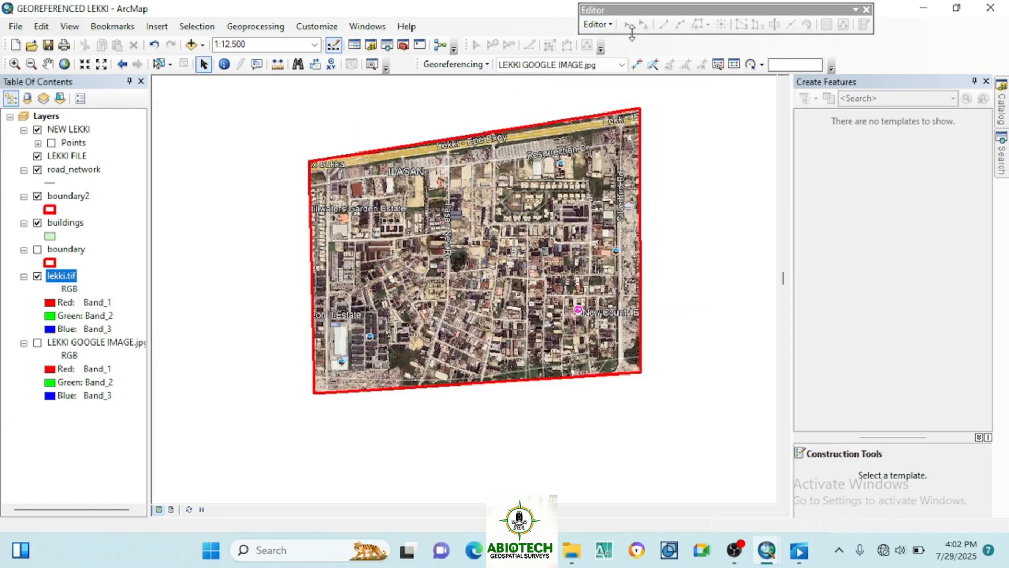
click(611, 24)
click(607, 40)
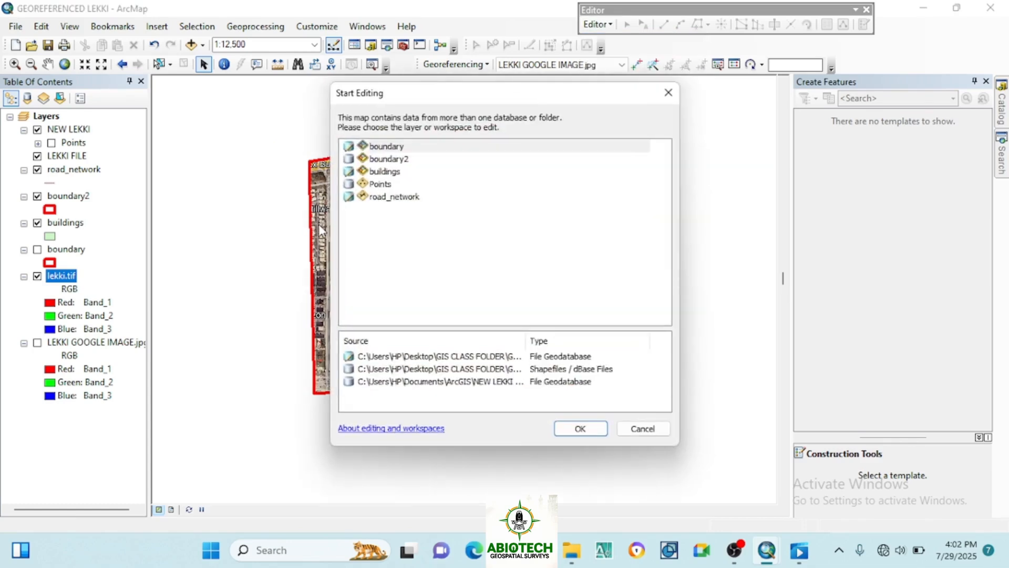
click(387, 172)
click(579, 428)
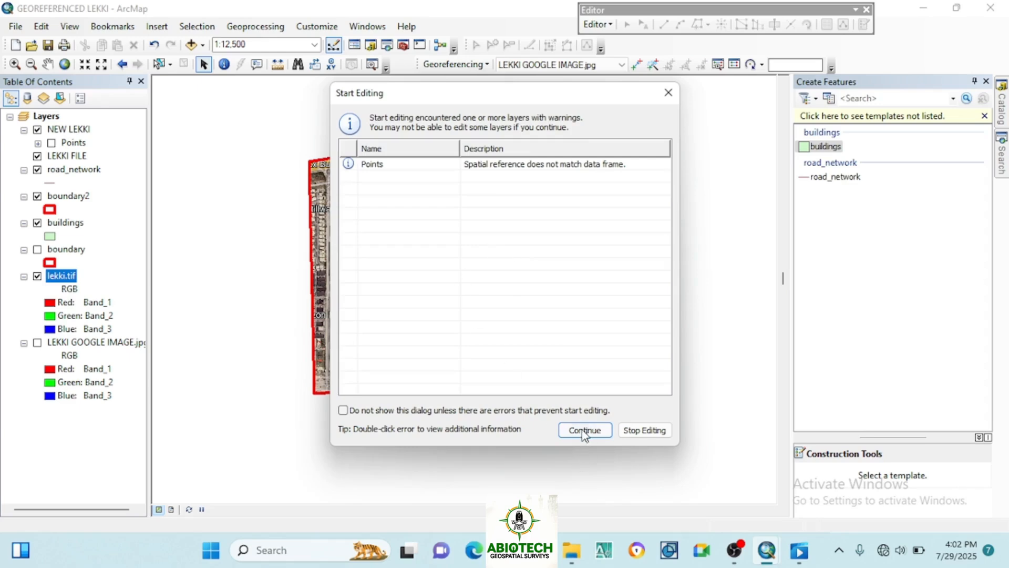
click(584, 430)
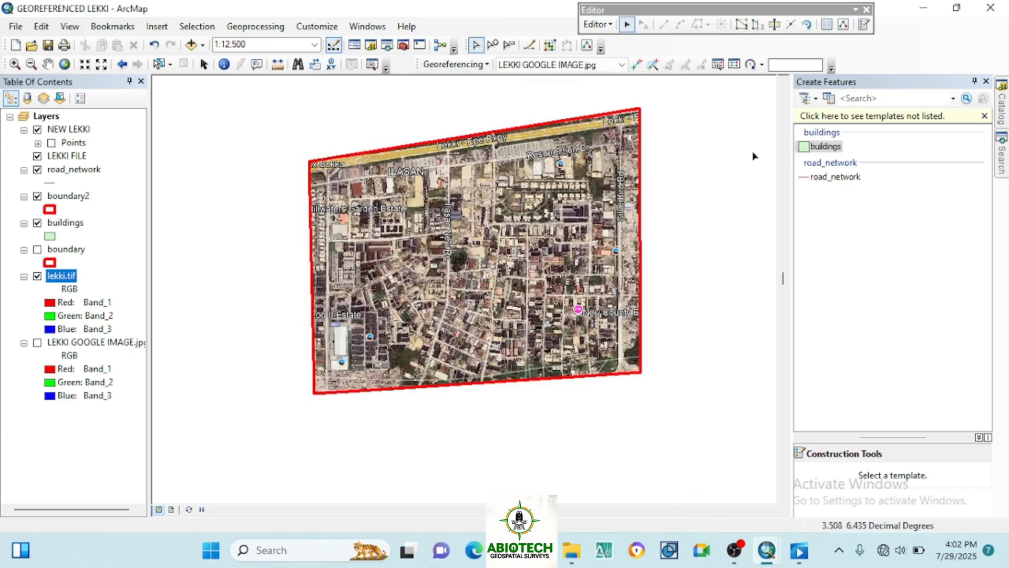
Digitize the long dark-roofed building south of the road as a four-corner polygon using the buildings template
click(818, 150)
scroll(435, 297, up, 4)
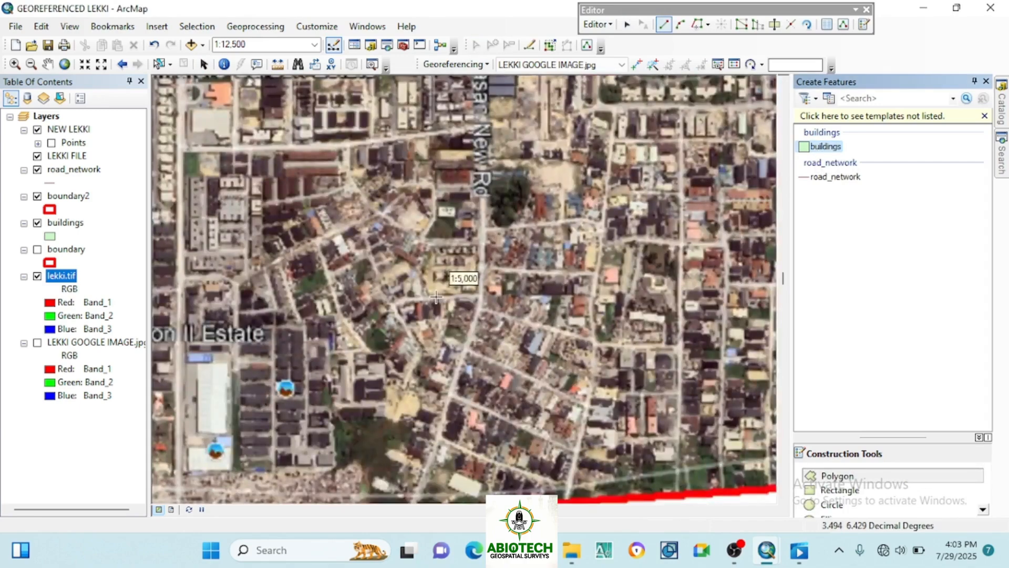
scroll(537, 347, up, 4)
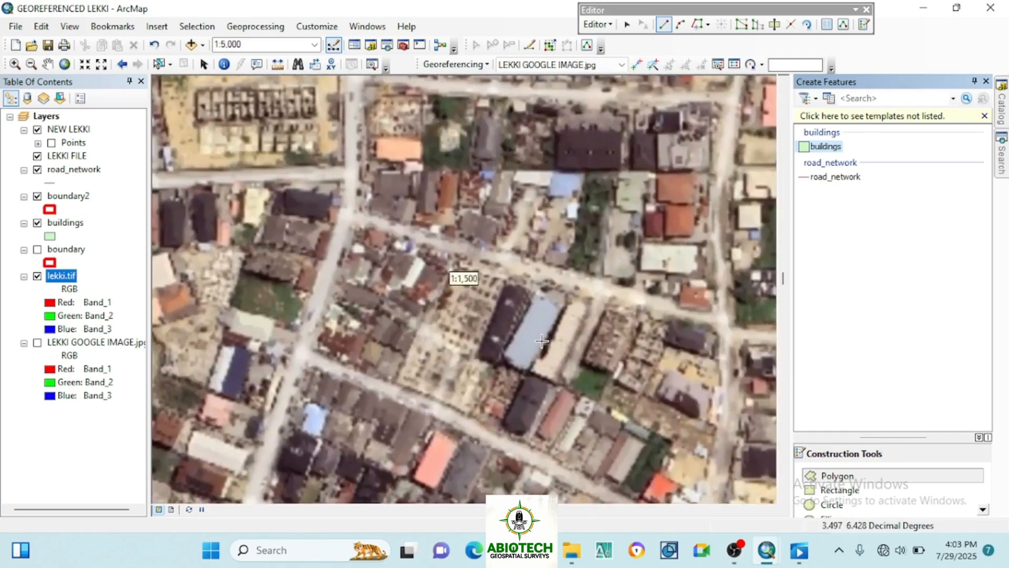
scroll(539, 340, up, 3)
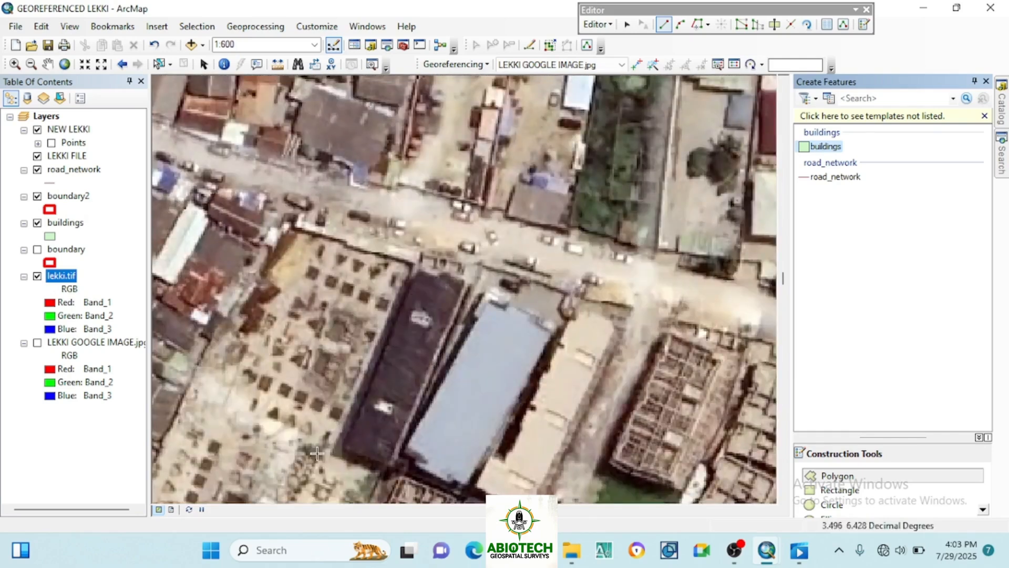
click(344, 447)
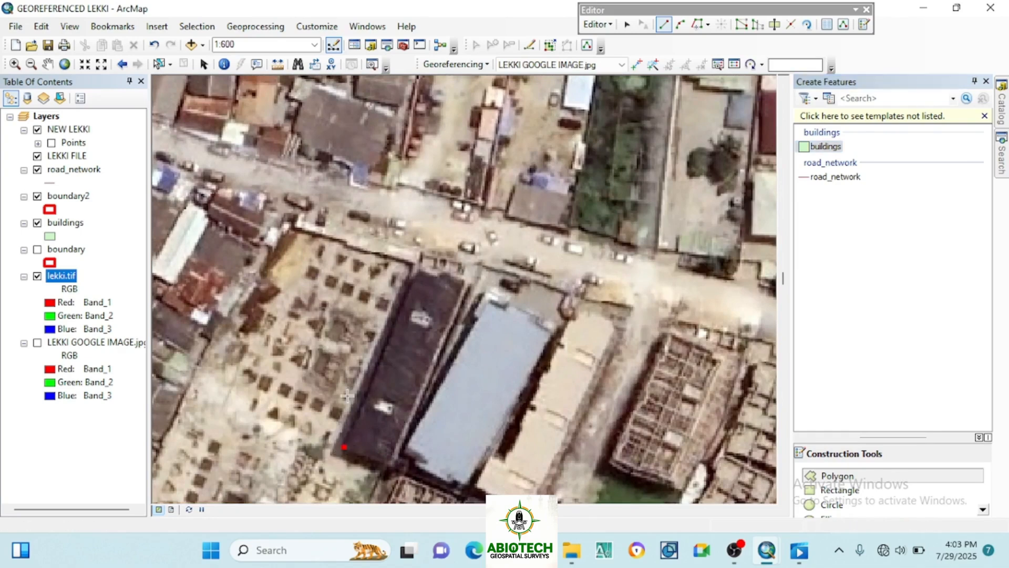
click(418, 260)
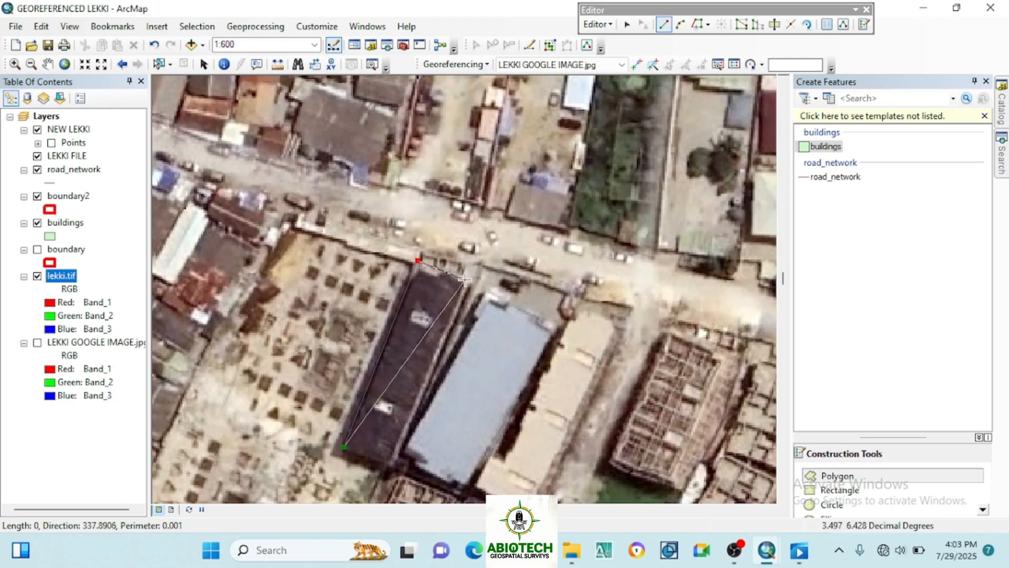
click(464, 280)
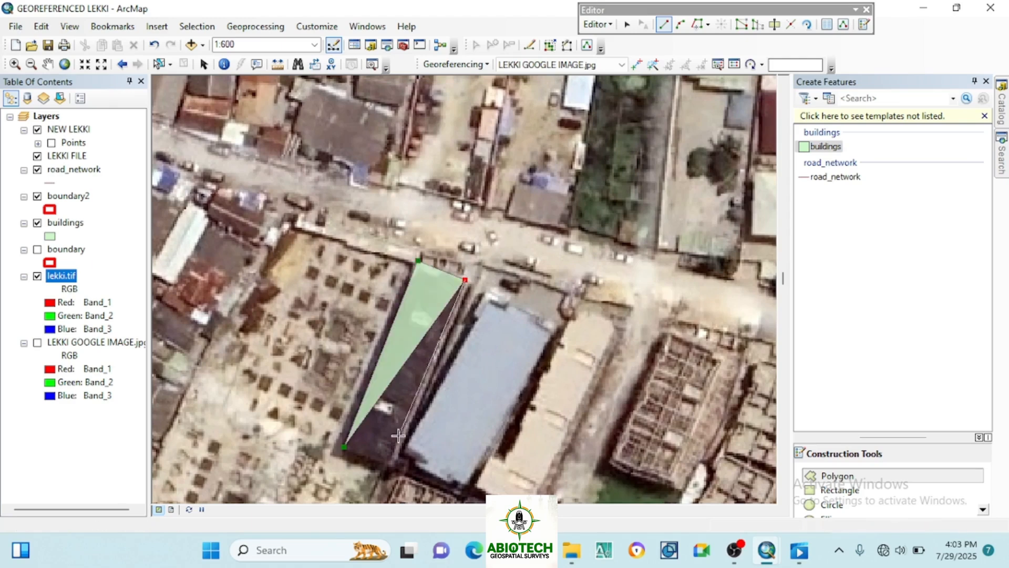
double_click(391, 466)
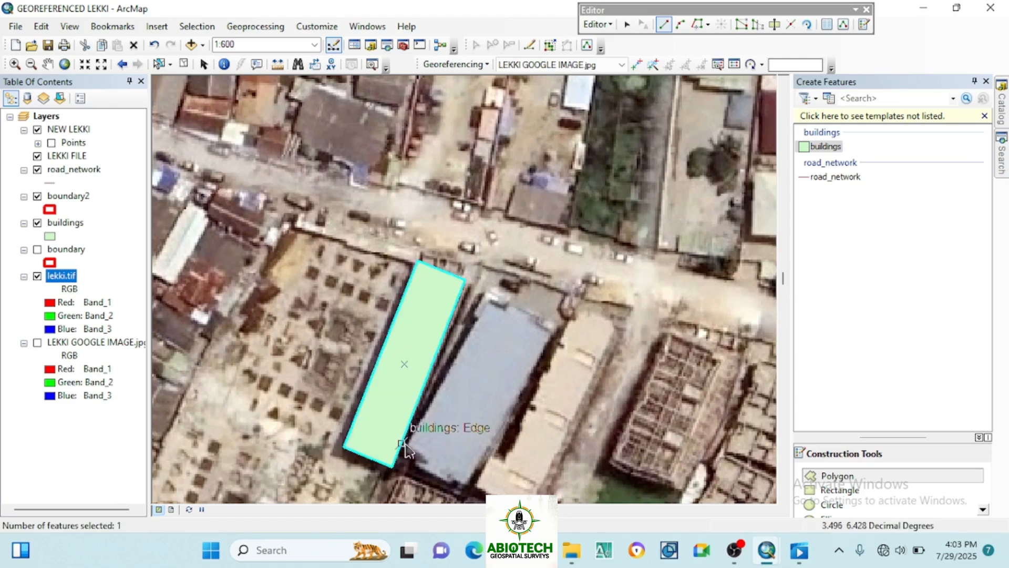
Digitize the blue-grey-roofed building beside the dark-roofed one as a four-corner buildings polygon
click(410, 450)
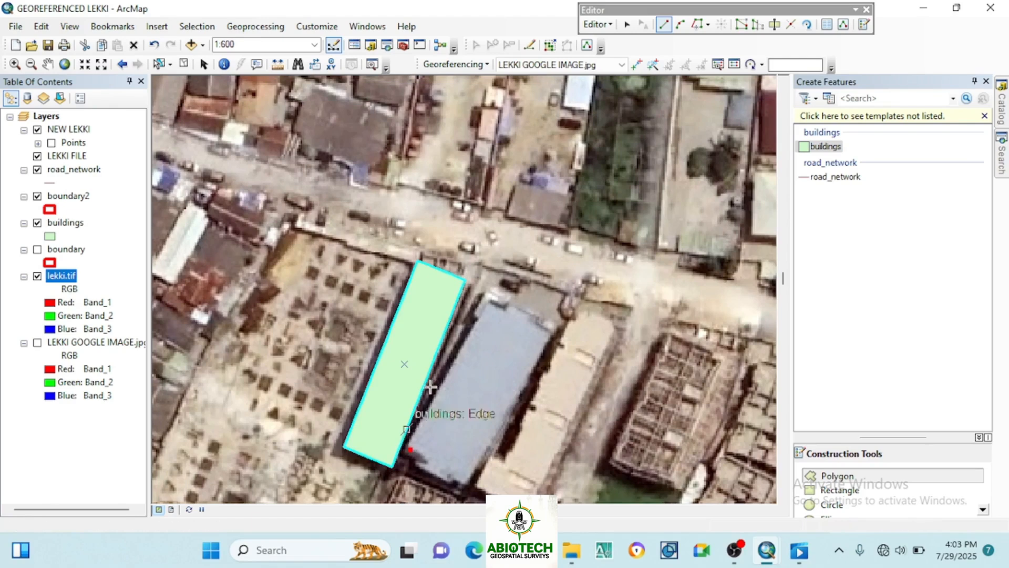
click(485, 294)
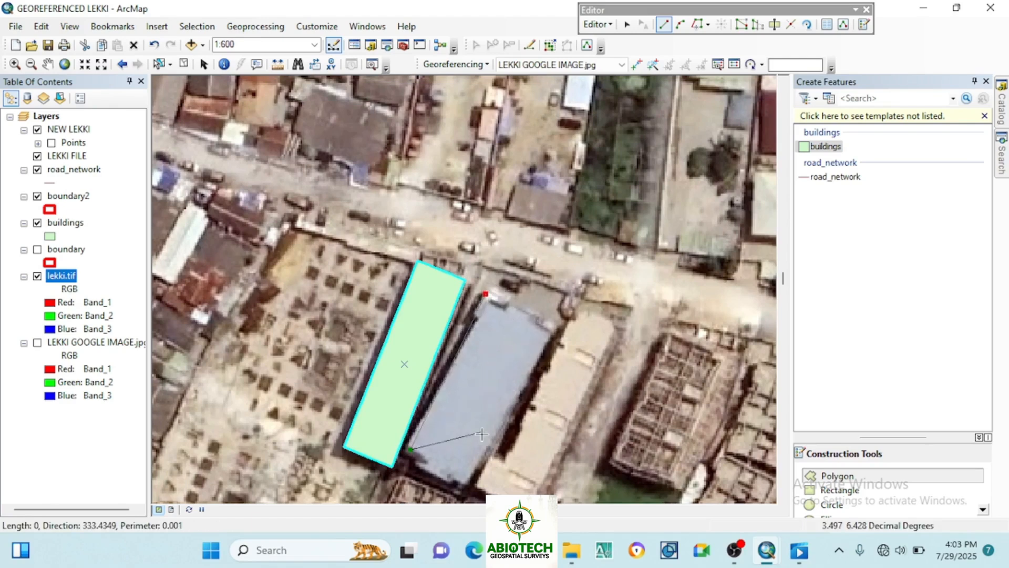
click(555, 334)
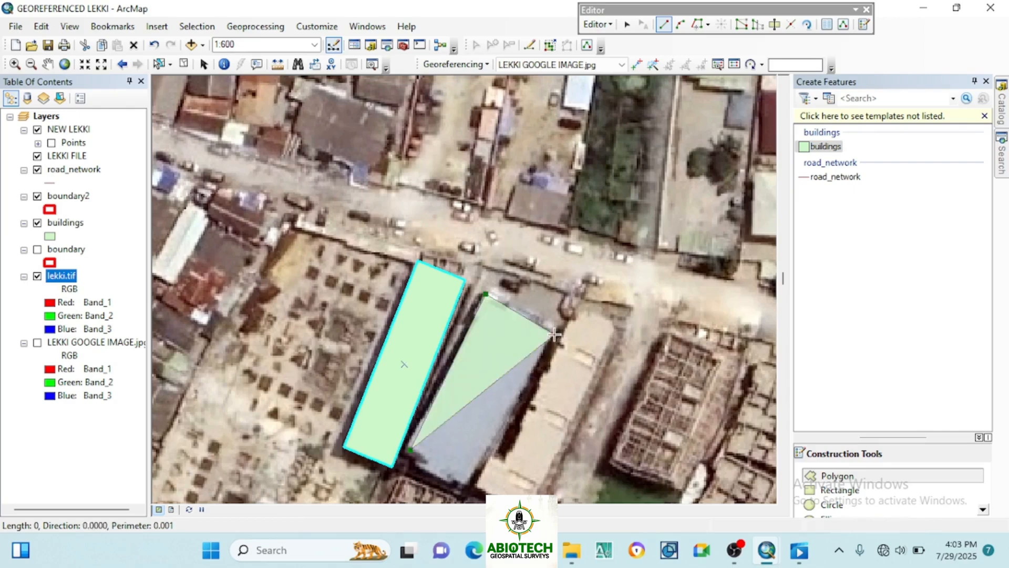
double_click(465, 485)
Trace the long beige-roofed building east of the blue-grey one as a buildings polygon, following its stepped southwest corner and re-placing the last corner
click(476, 489)
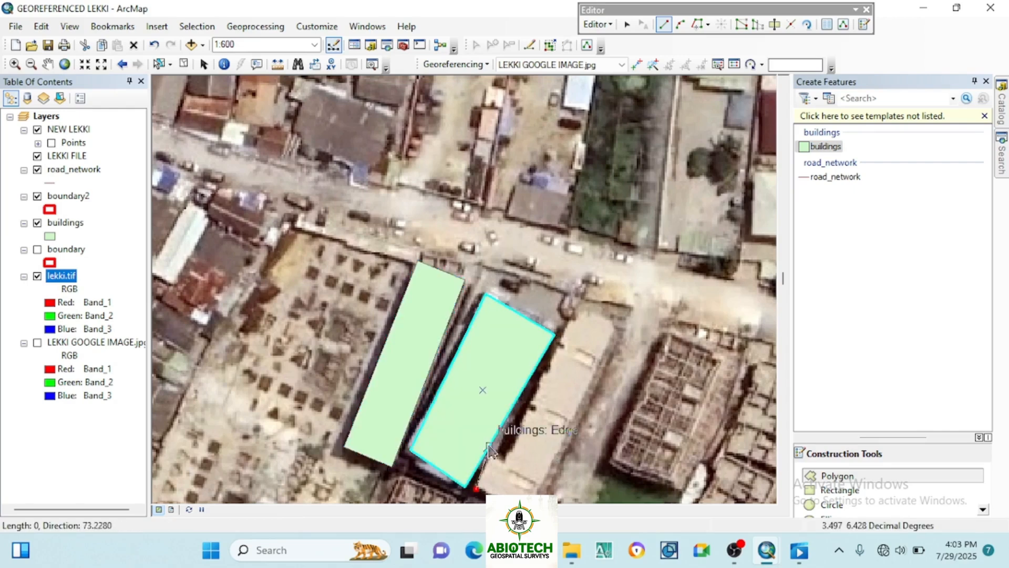
click(494, 455)
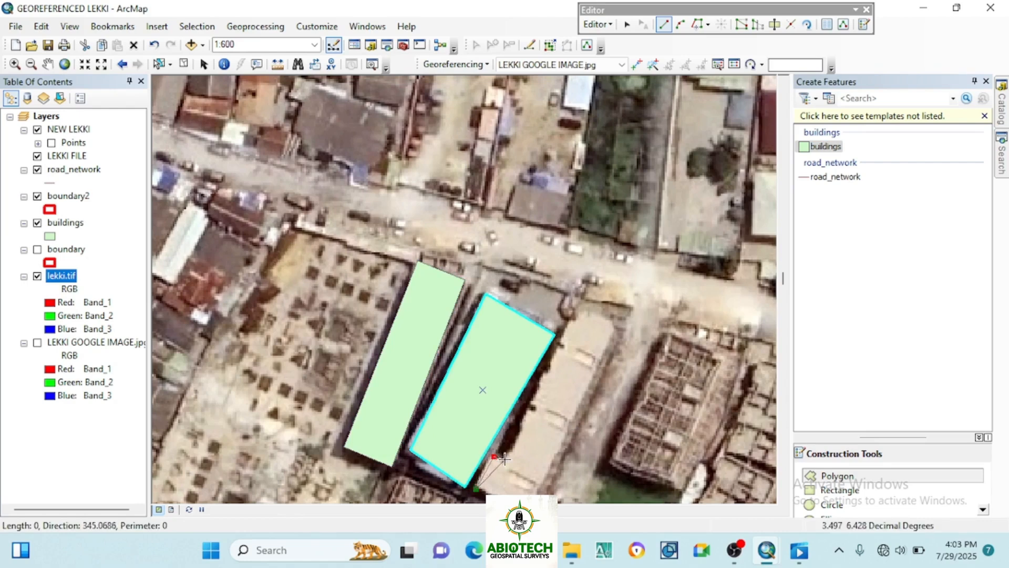
click(504, 459)
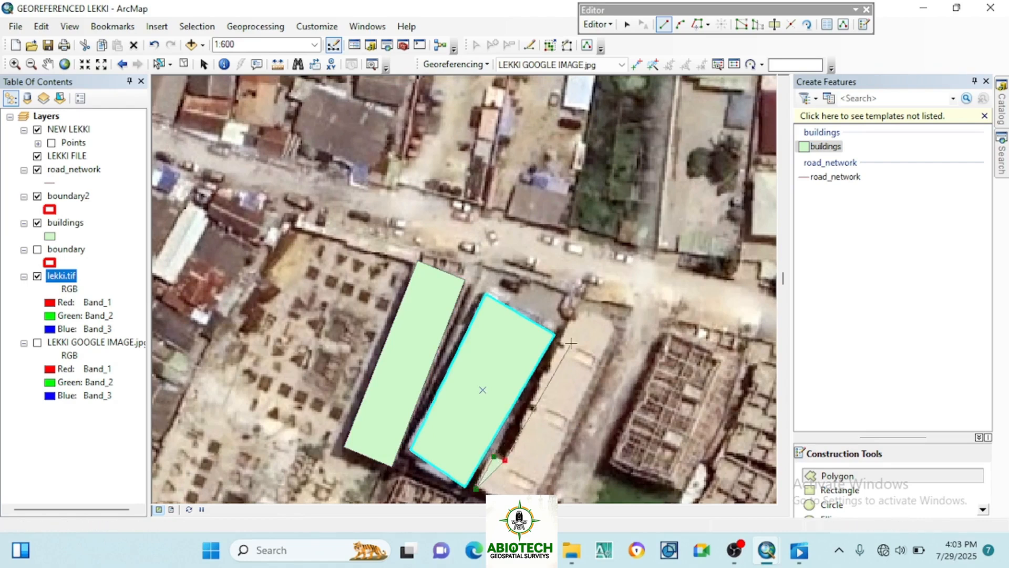
click(581, 309)
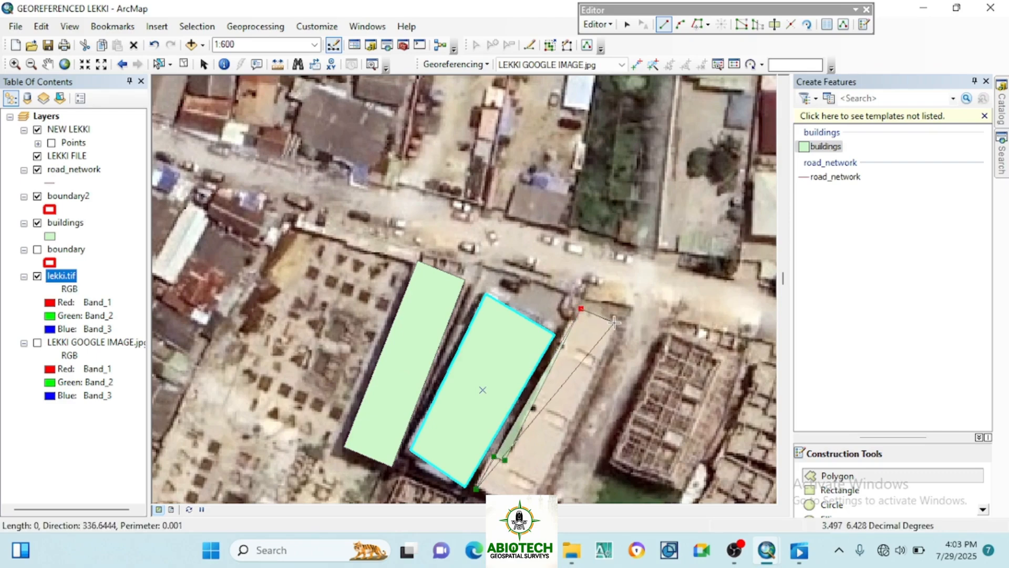
click(617, 324)
scroll(602, 314, down, 3)
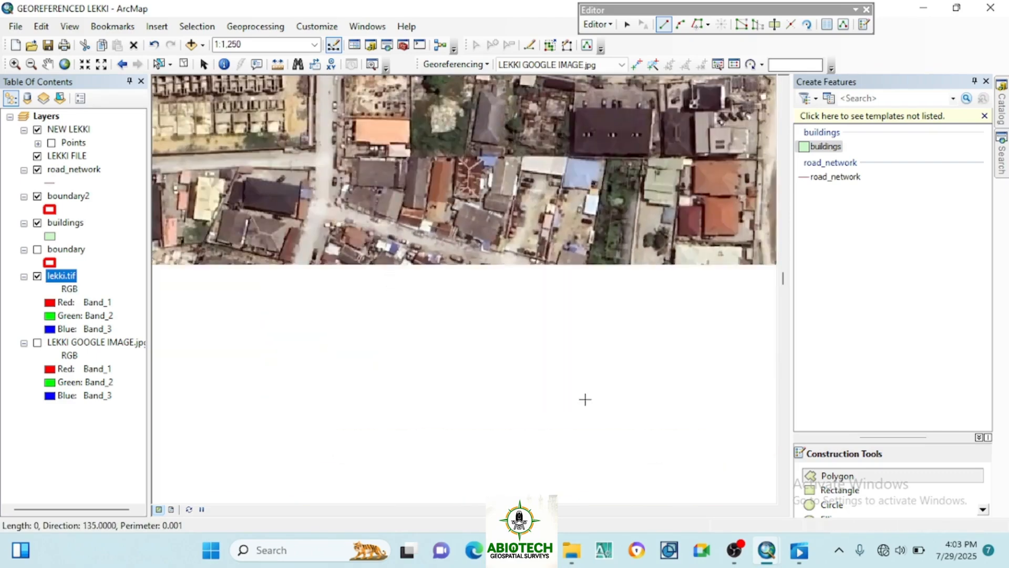
scroll(574, 406, up, 2)
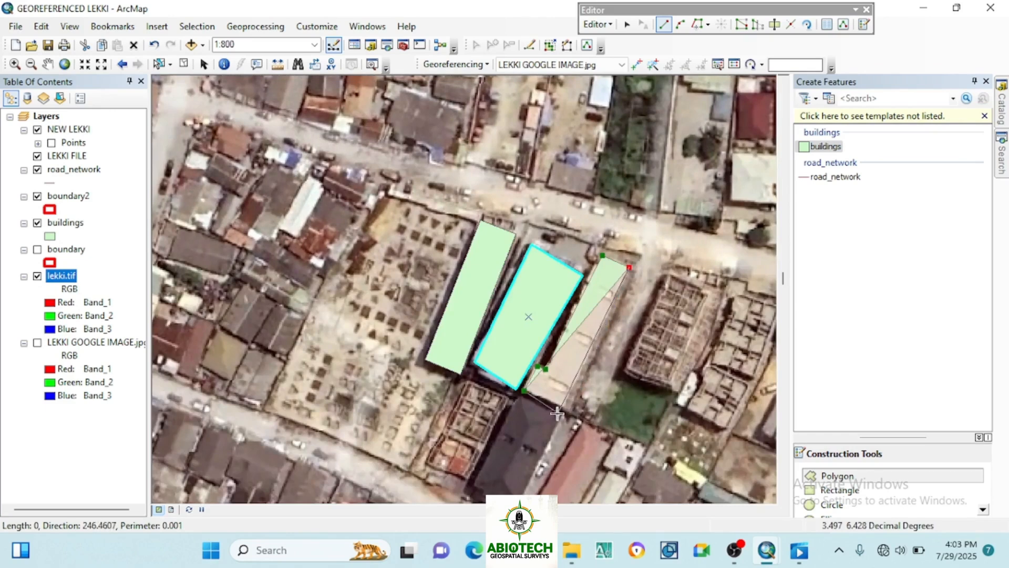
double_click(569, 407)
scroll(564, 413, down, 1)
scroll(564, 414, down, 1)
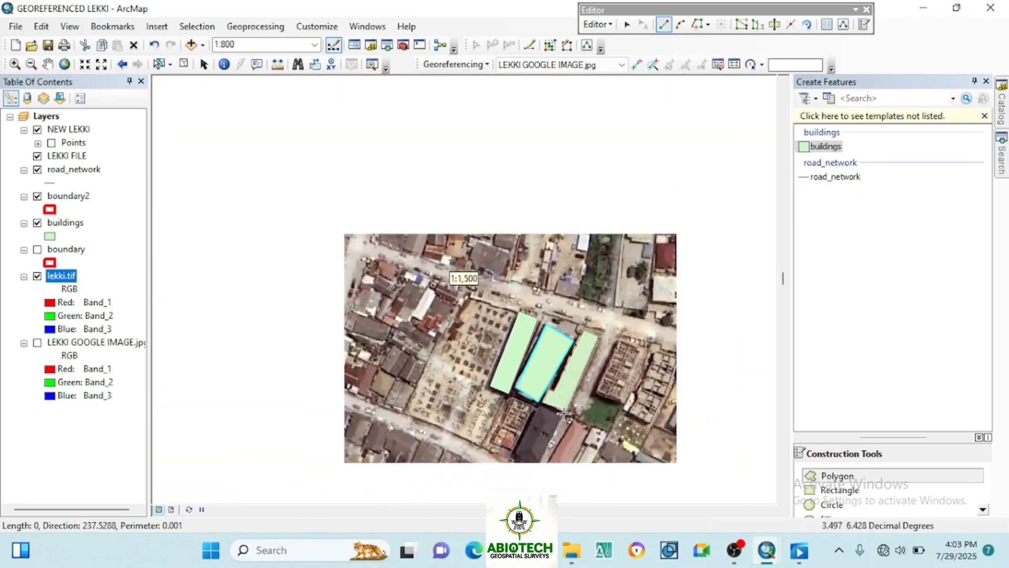
scroll(567, 408, up, 6)
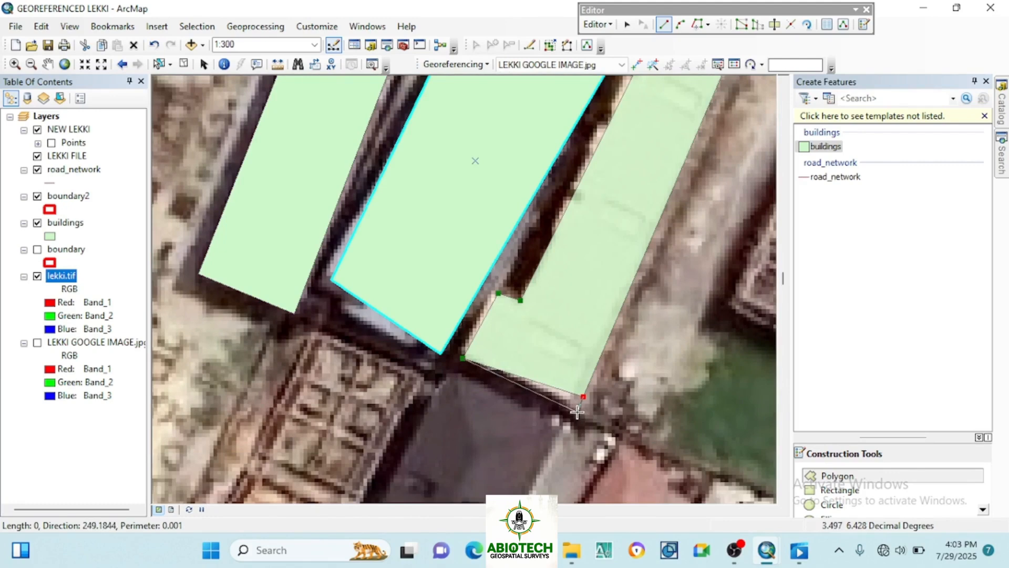
key(ctrl+z)
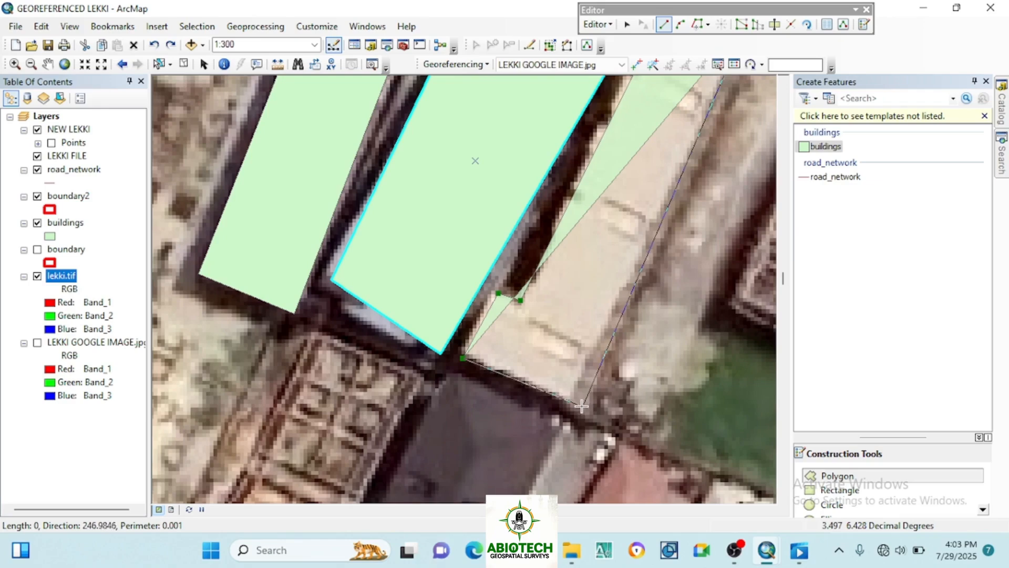
double_click(576, 405)
Digitize the white-roofed building northeast of the blue roof in the block to the north as a four-corner buildings polygon
scroll(547, 400, up, 4)
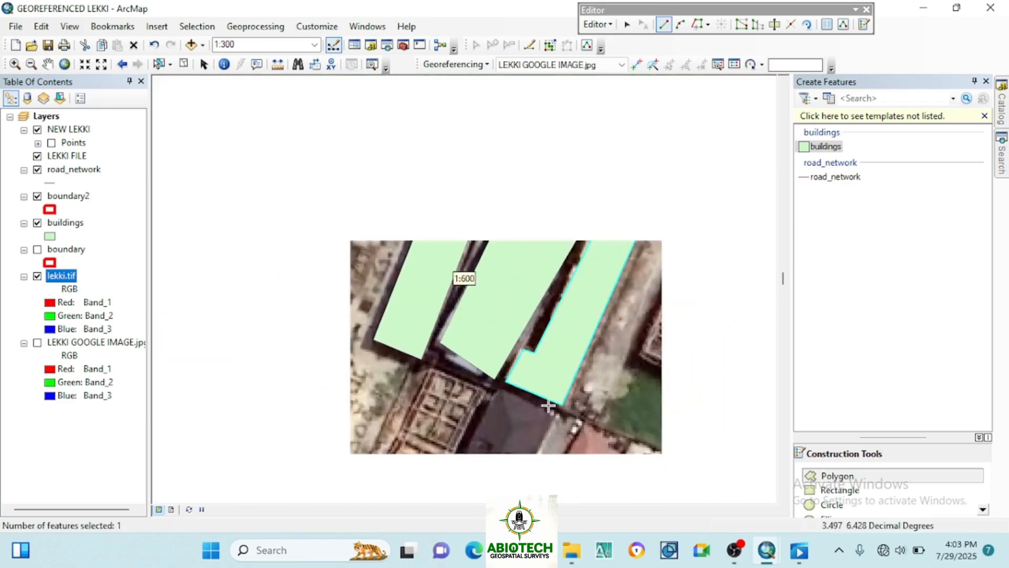
scroll(500, 341, up, 3)
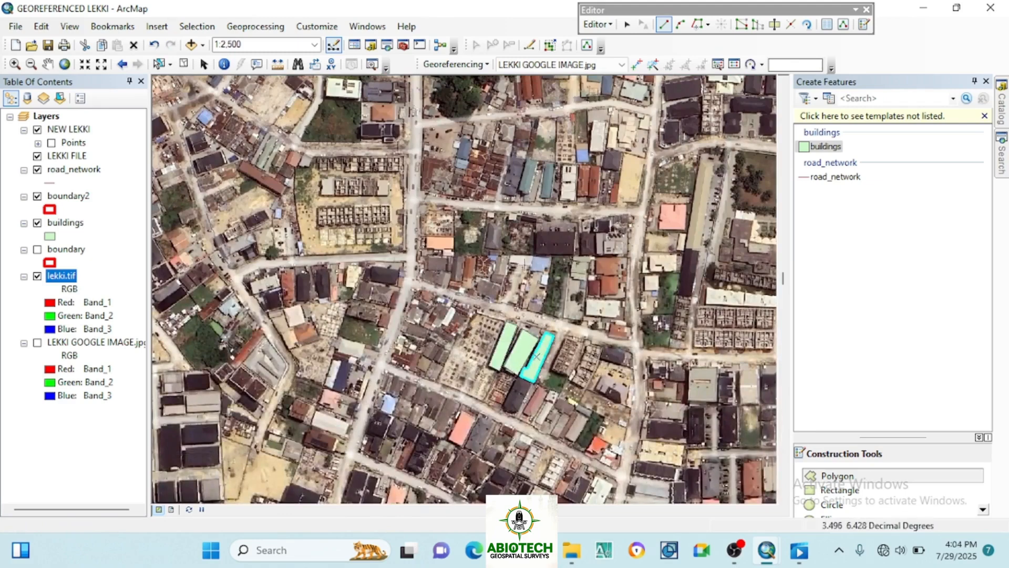
scroll(599, 111, down, 4)
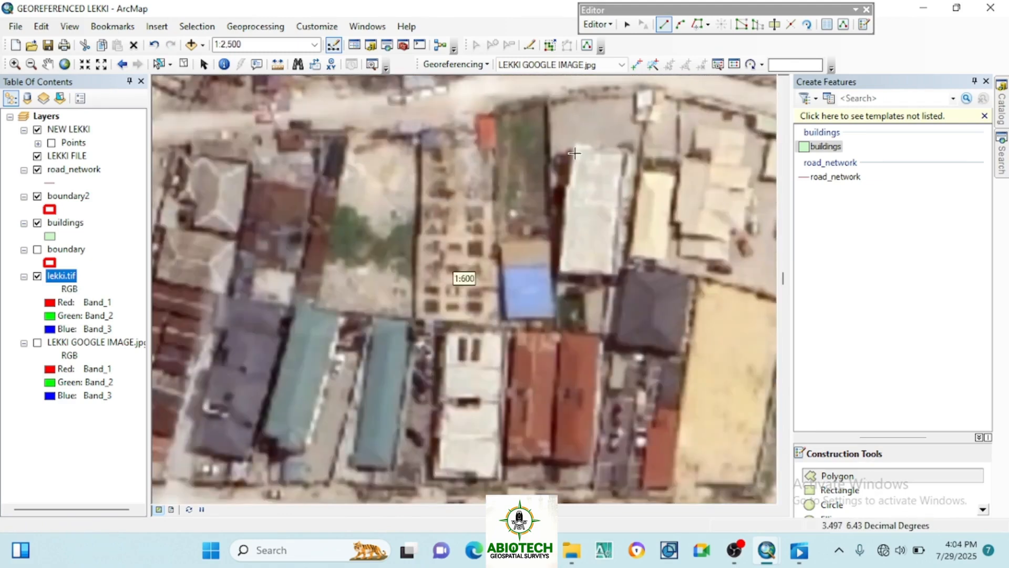
click(576, 152)
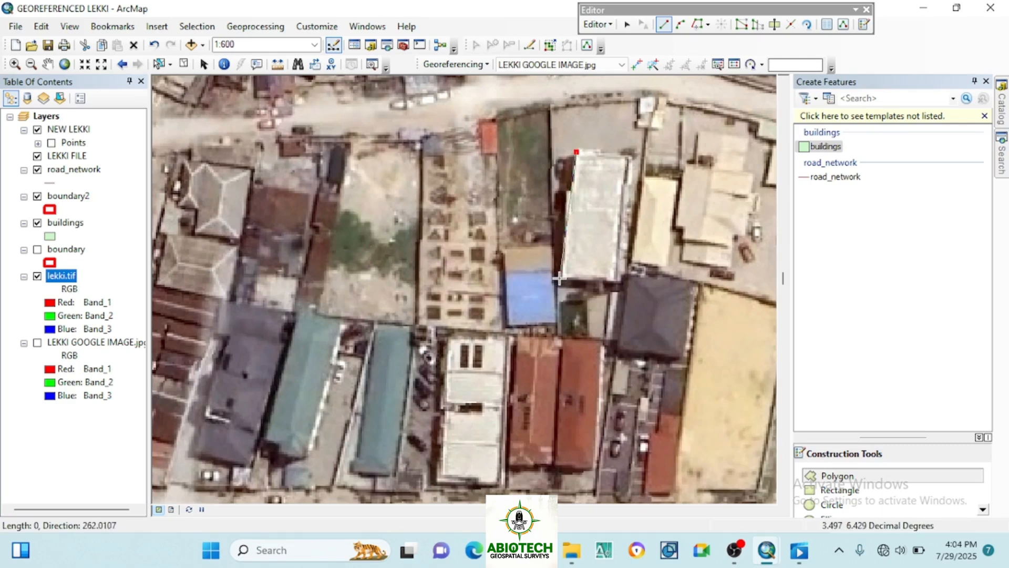
click(620, 279)
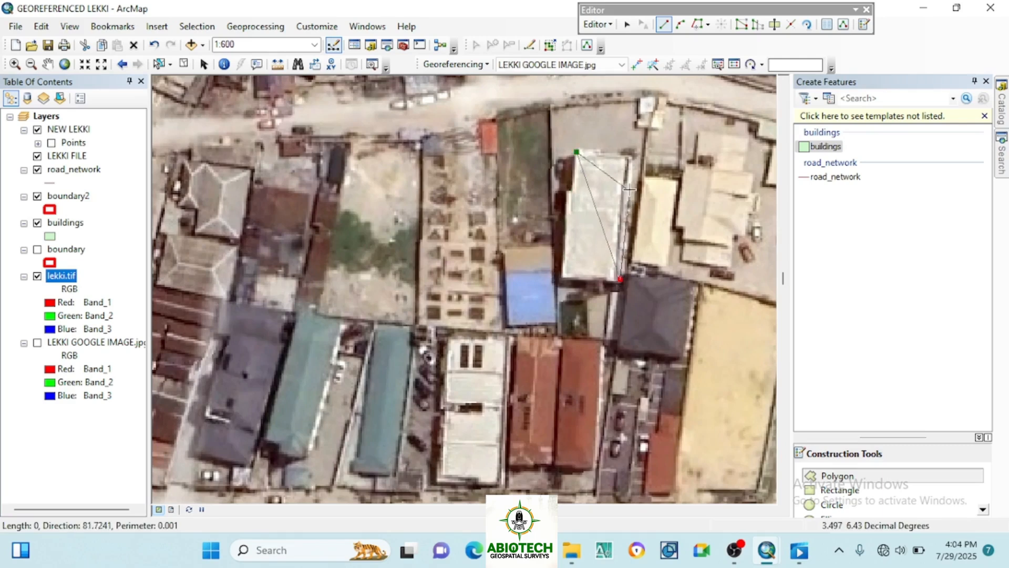
key(ctrl+z)
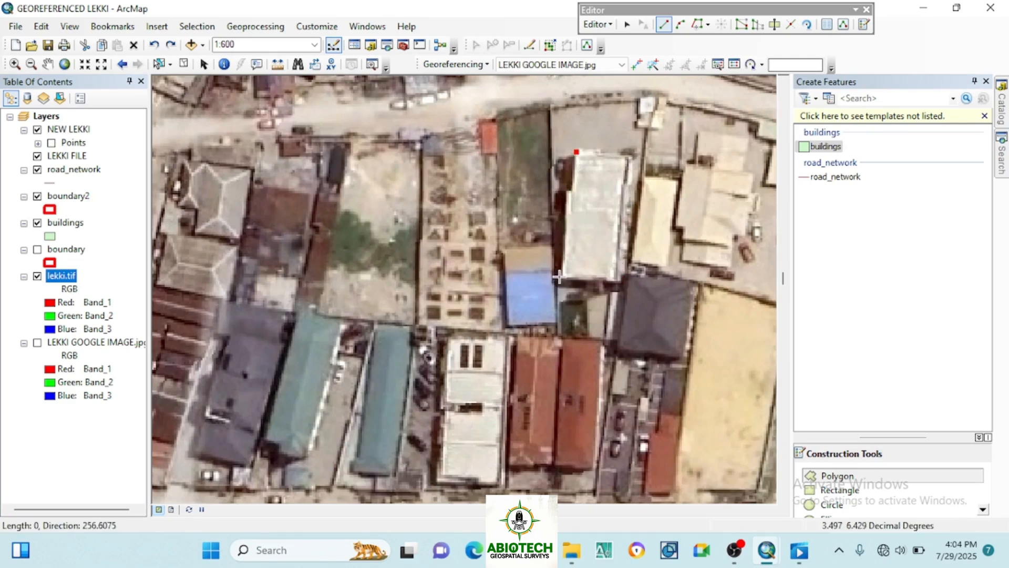
click(564, 272)
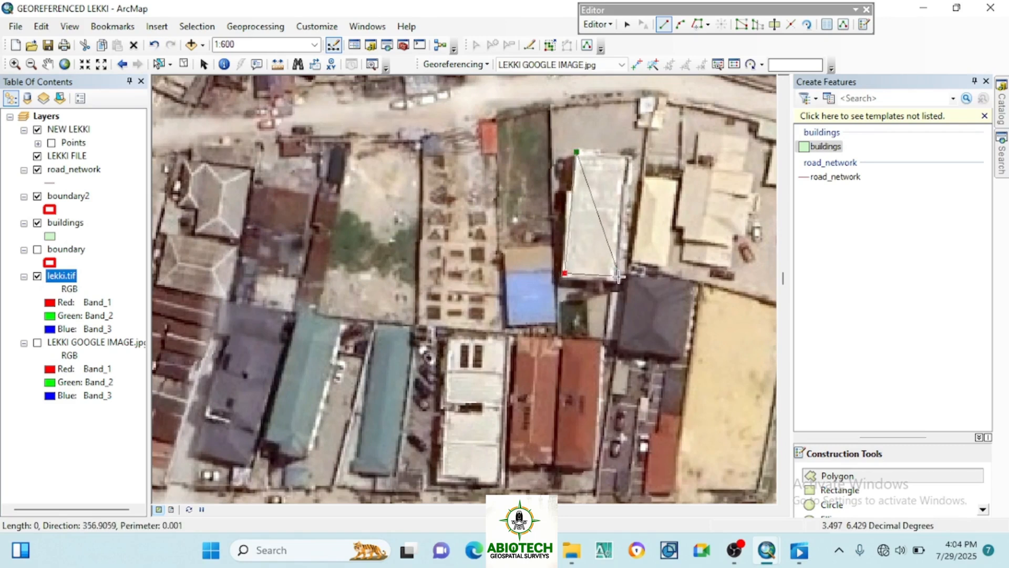
click(619, 276)
double_click(633, 157)
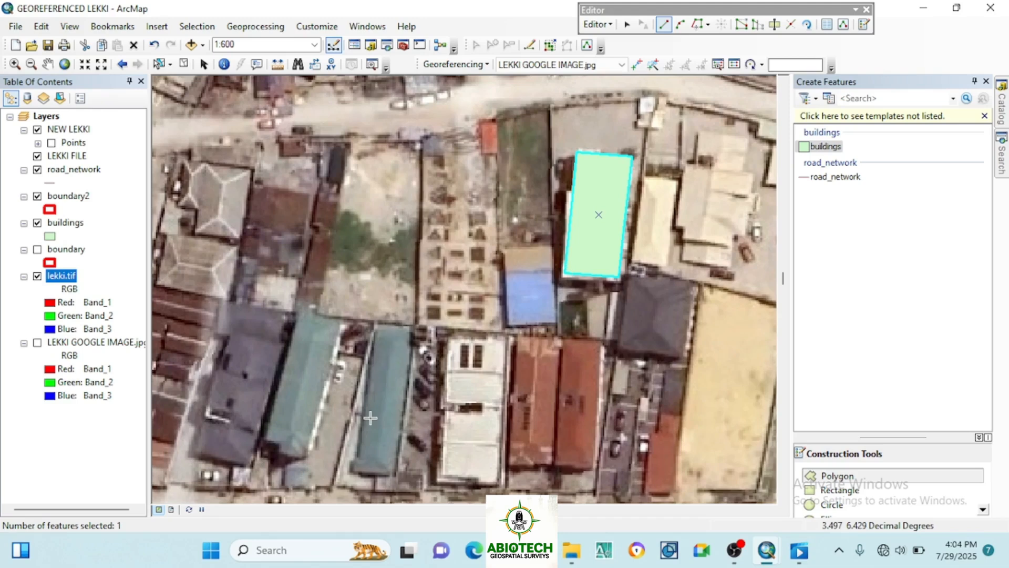
Digitize the narrow teal-roofed building west of the parked cars and white-roofed block as a four-corner buildings polygon
click(356, 467)
click(375, 324)
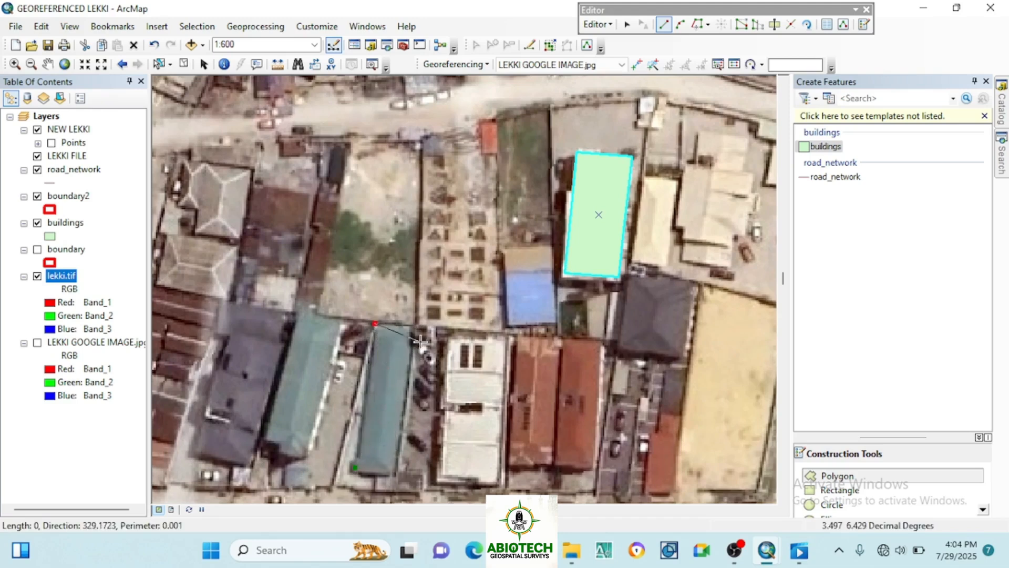
click(416, 325)
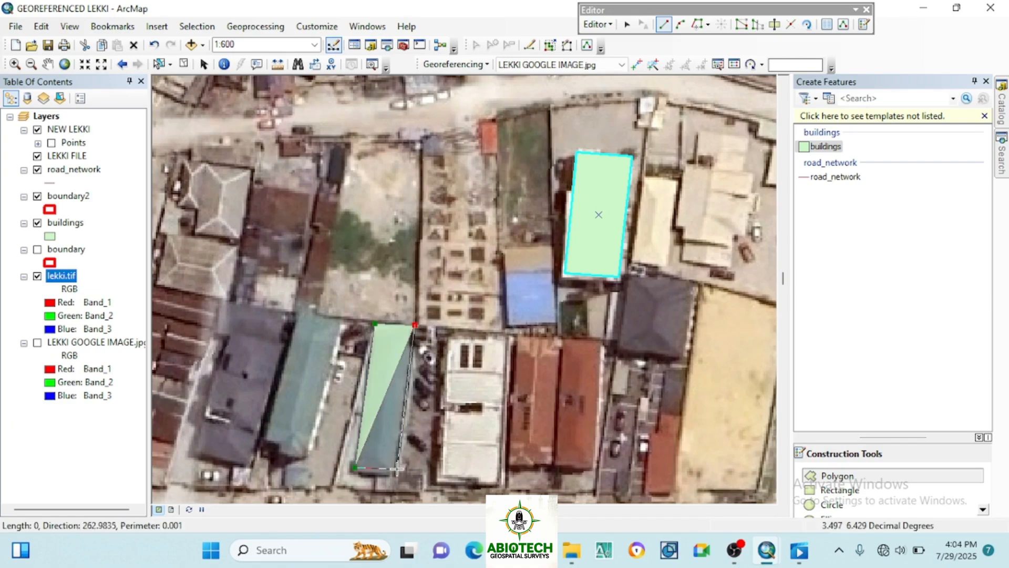
double_click(397, 473)
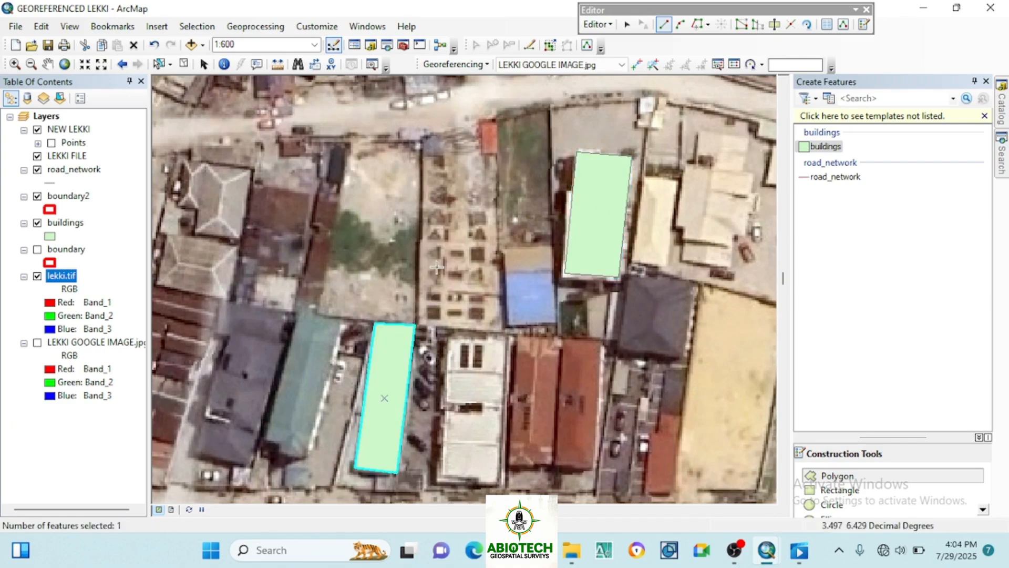
Digitize Ilasan New Rd as a road_network line from the south, bending at the junction west of the digitized buildings and continuing north to the road label
scroll(436, 267, down, 2)
scroll(588, 281, down, 1)
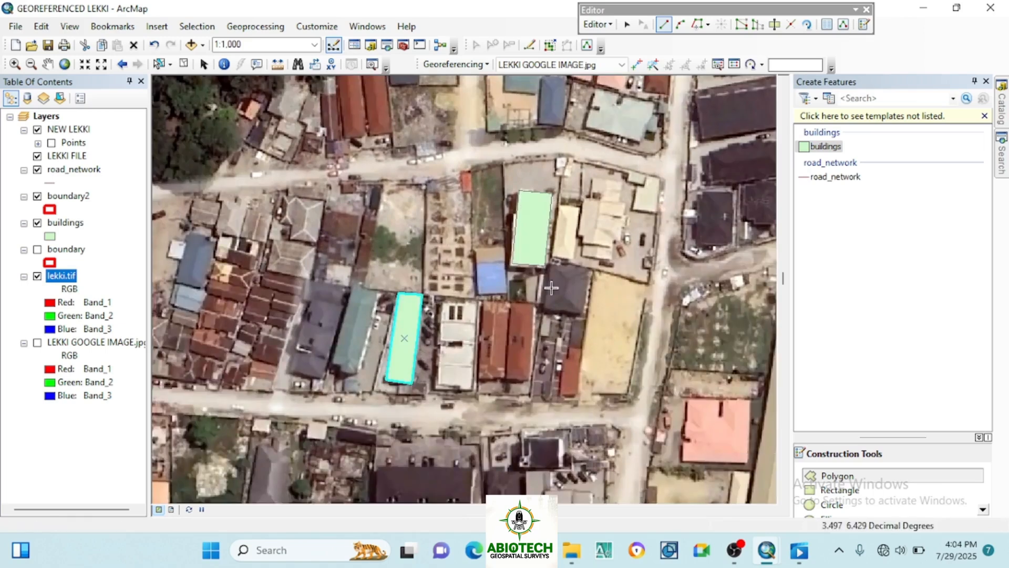
scroll(472, 245, down, 1)
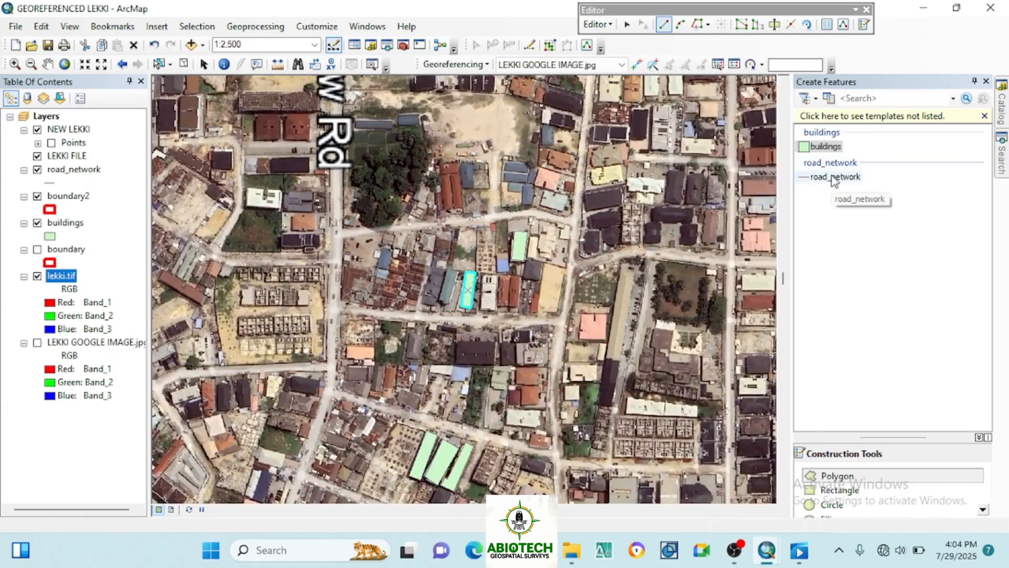
click(834, 177)
scroll(331, 258, down, 1)
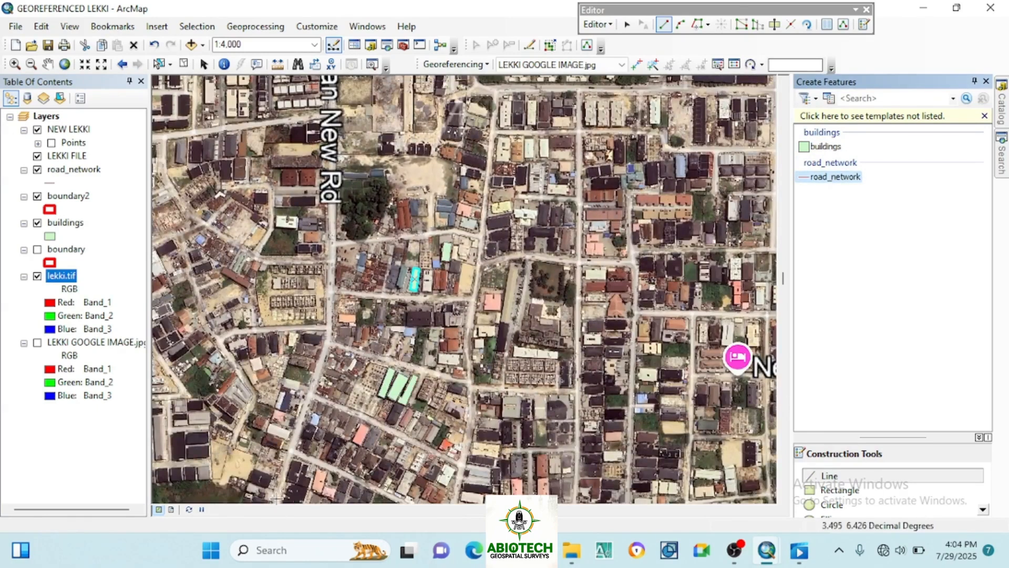
click(276, 498)
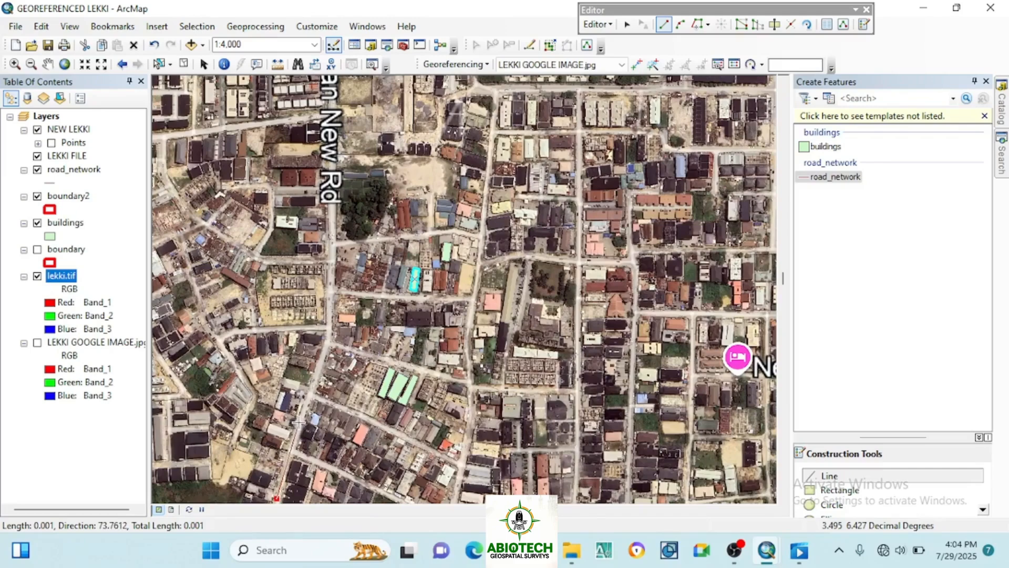
click(298, 422)
scroll(334, 325, up, 1)
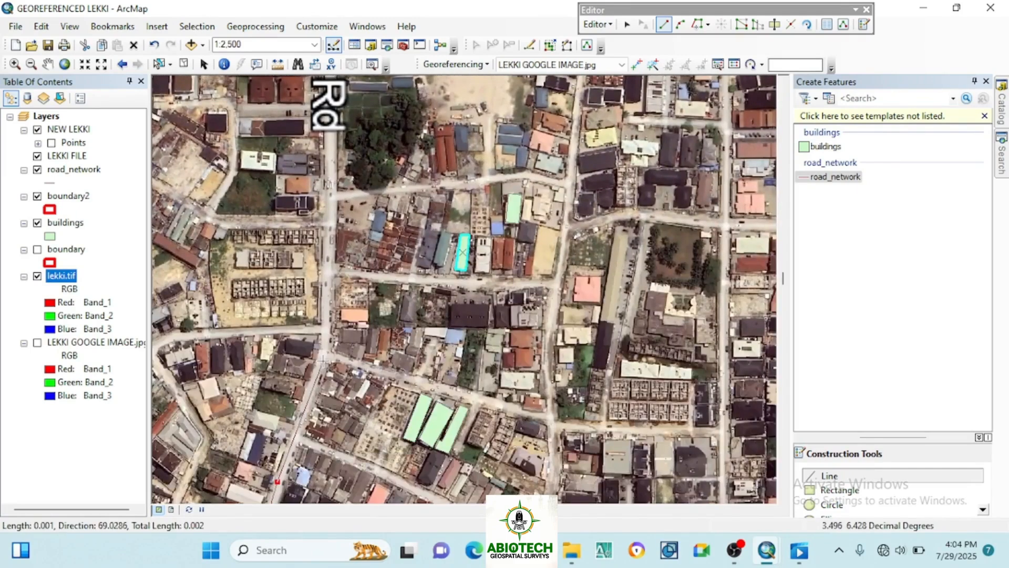
click(324, 354)
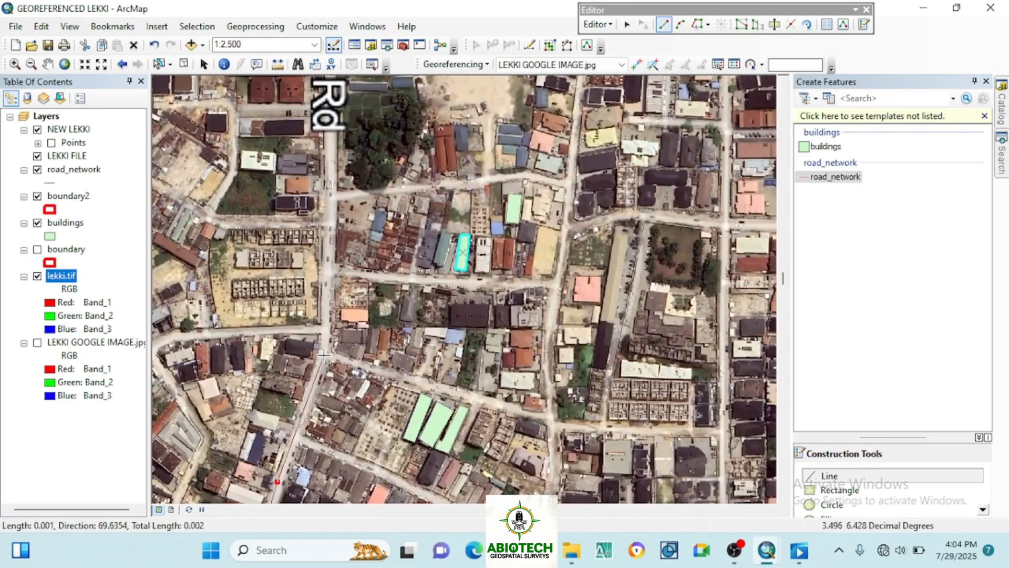
double_click(330, 106)
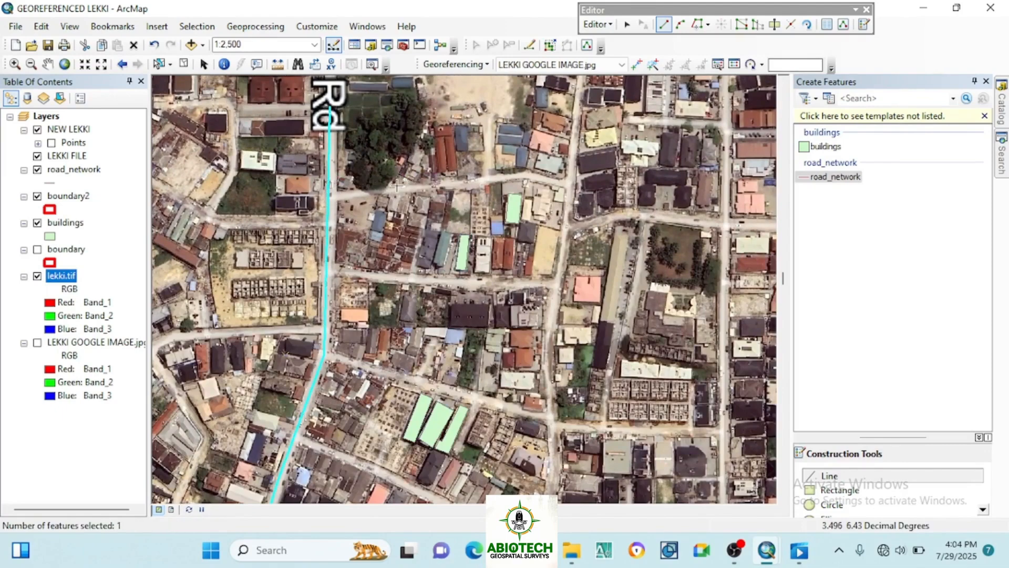
Digitize the cross street south of the wooded plot as a road_network line, from Ilasan New Rd east to the parallel north-south road
click(328, 196)
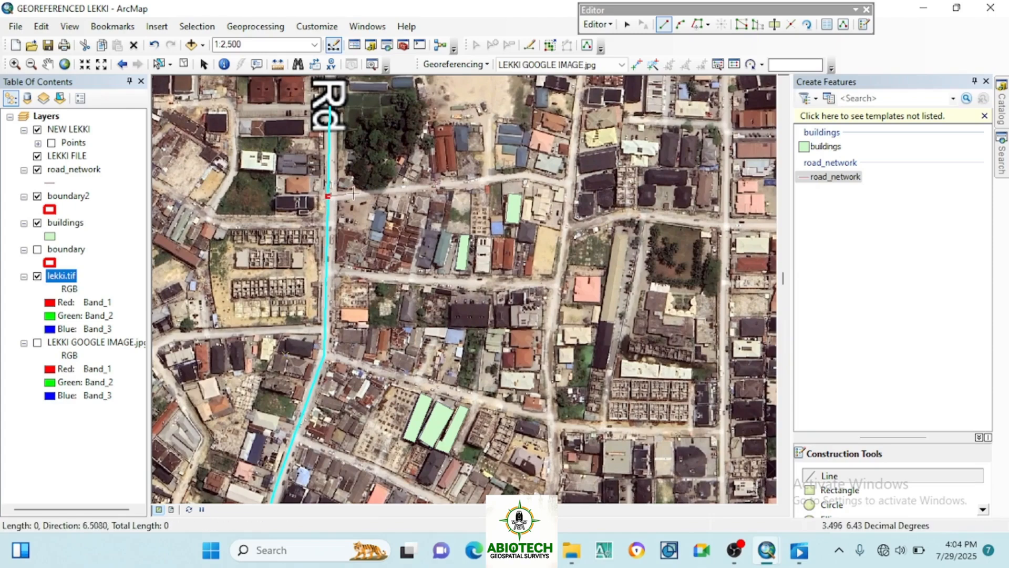
click(369, 190)
click(426, 185)
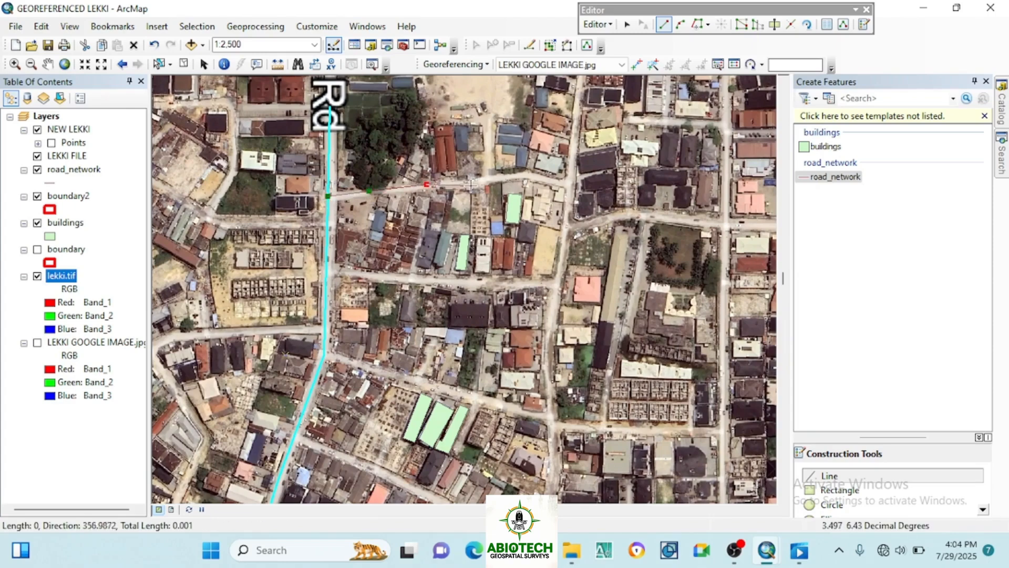
click(472, 184)
click(524, 172)
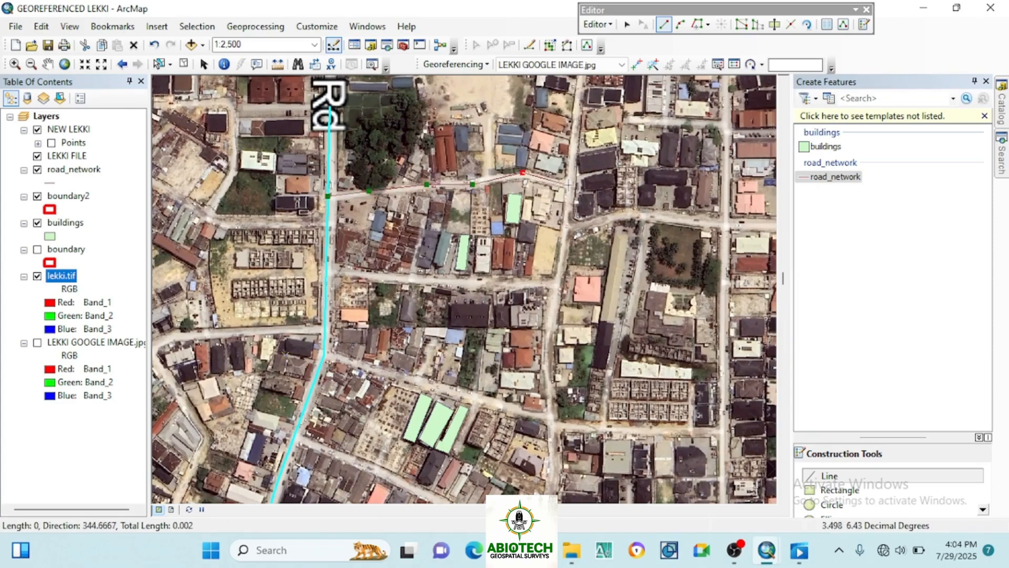
double_click(568, 183)
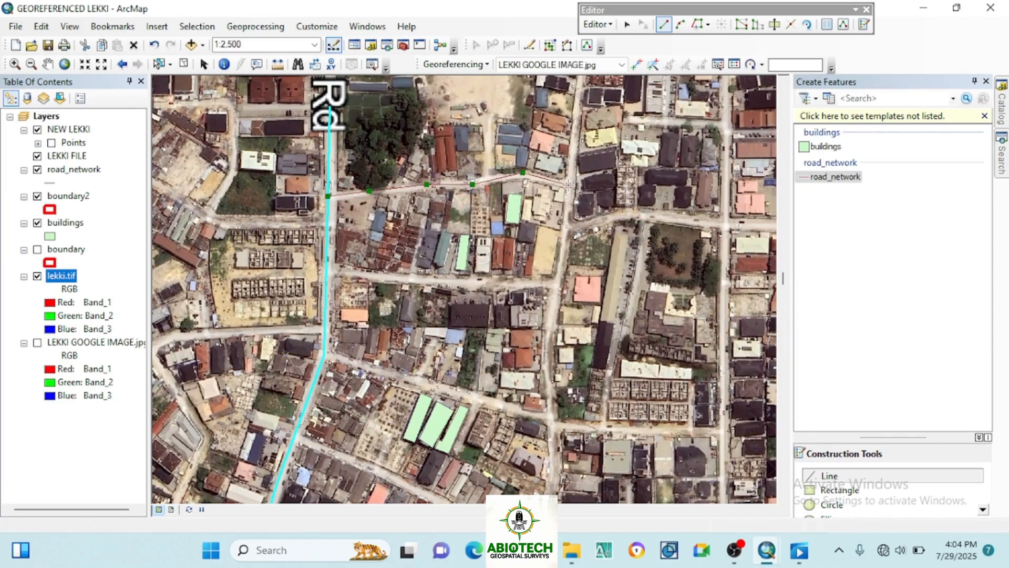
Digitize the north-south road at the east end of the cross street as a road_network line, following its bends southward past the lower junction
click(580, 90)
click(569, 185)
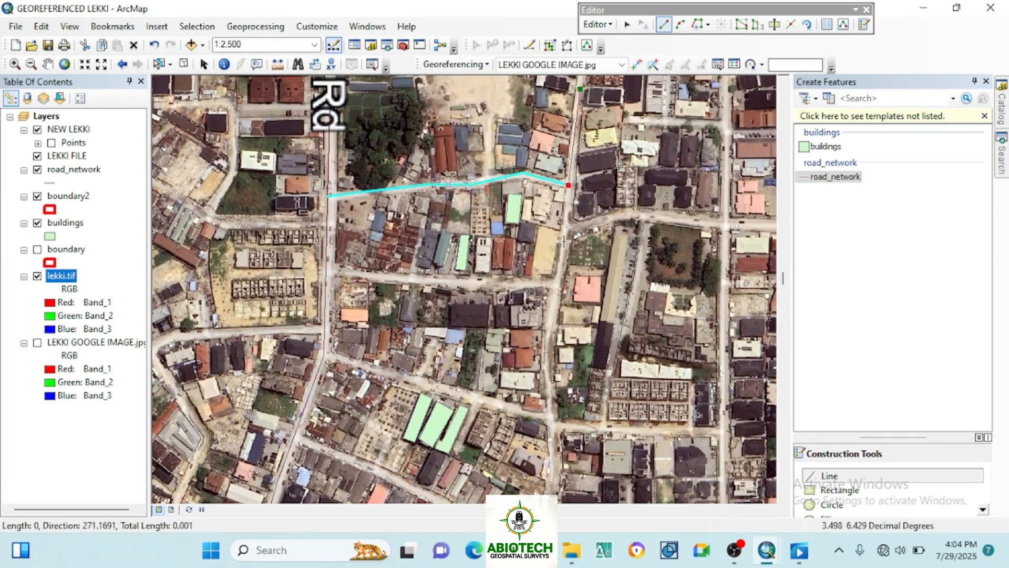
click(563, 248)
click(552, 301)
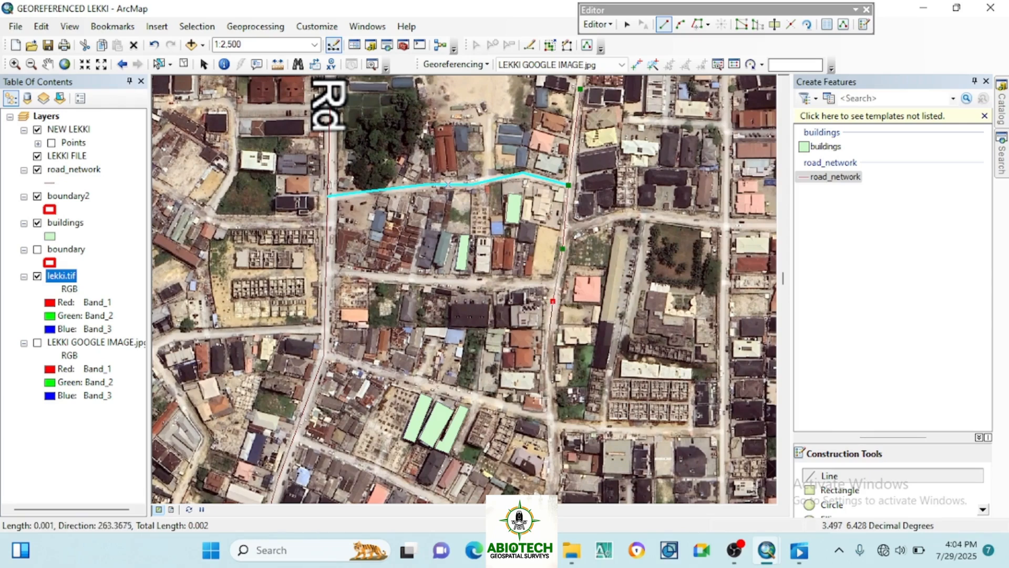
click(555, 420)
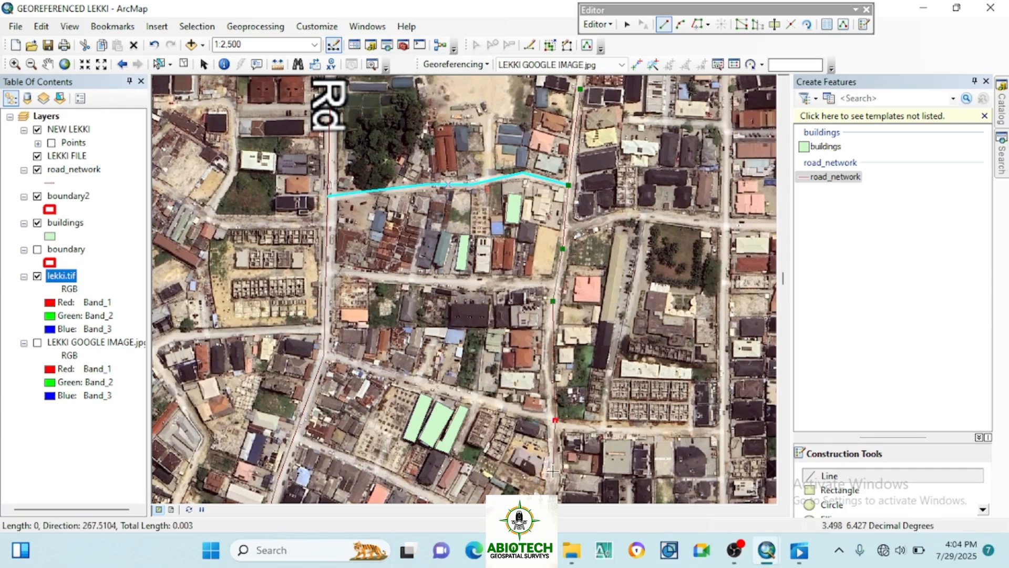
double_click(552, 472)
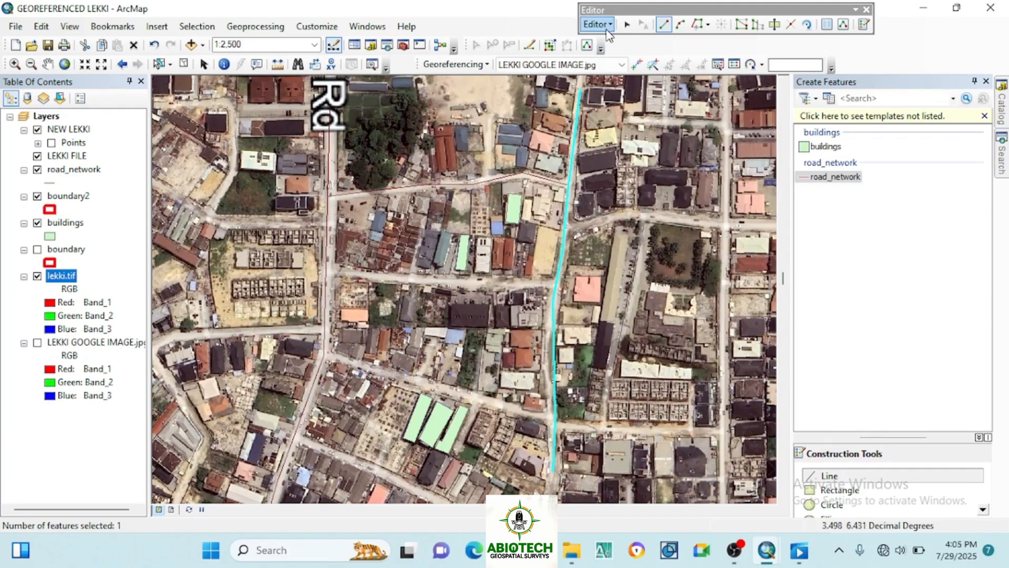
Save the digitizing edits and stop the edit session
click(596, 24)
click(614, 75)
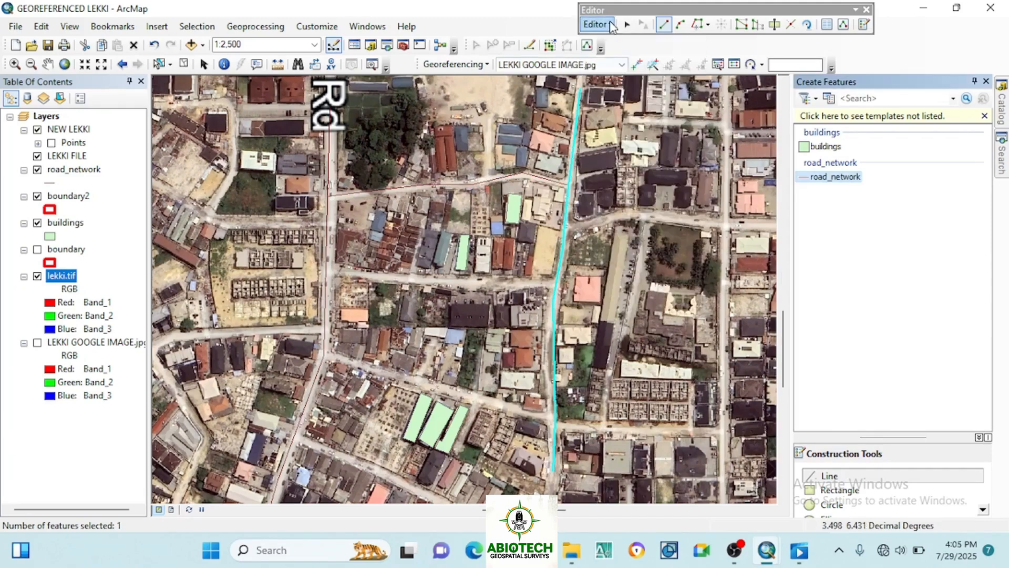
click(599, 24)
click(612, 59)
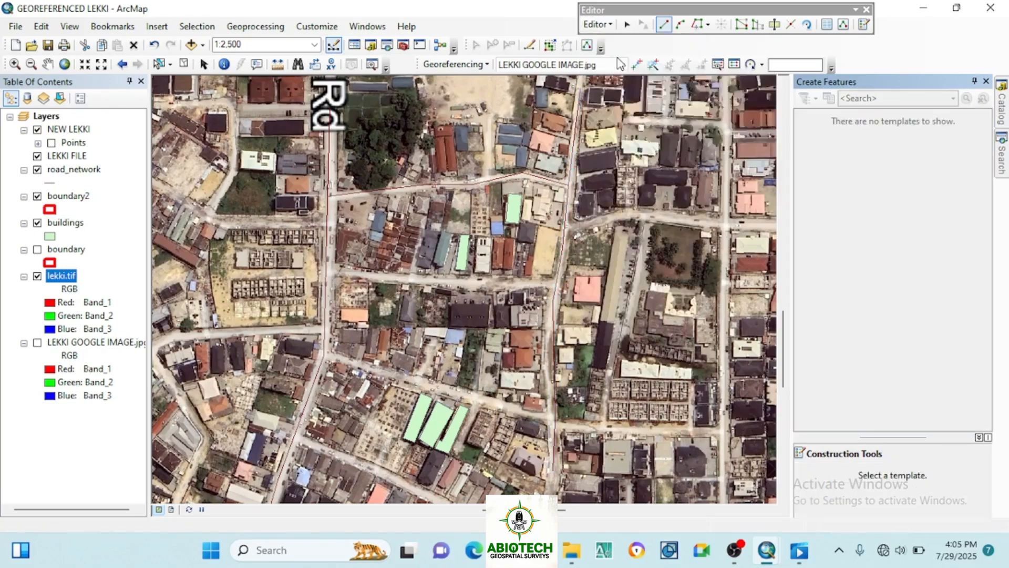
Symbolize the road_network layer with the Major Road style and a line width of 4
scroll(502, 304, up, 1)
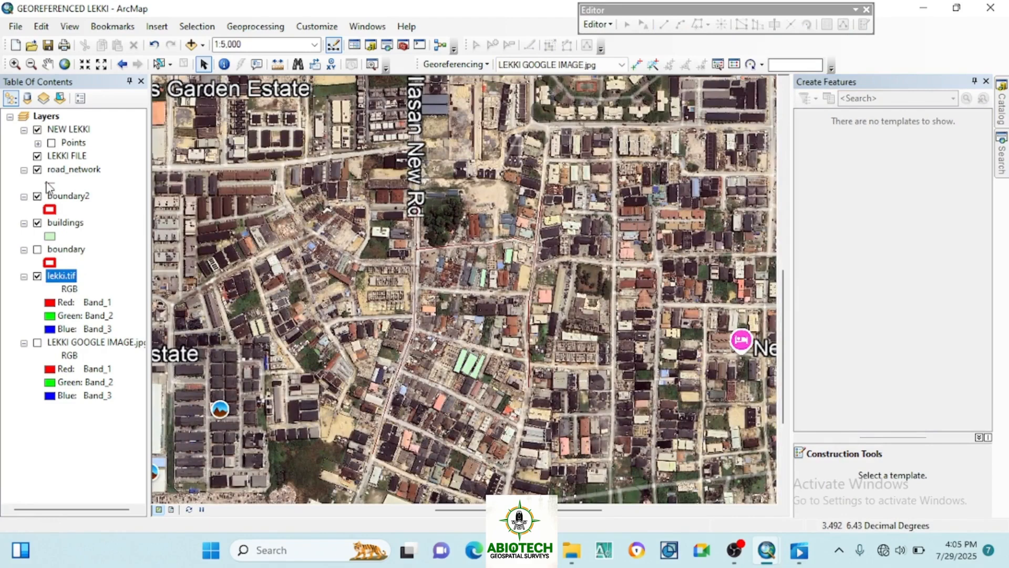
click(37, 276)
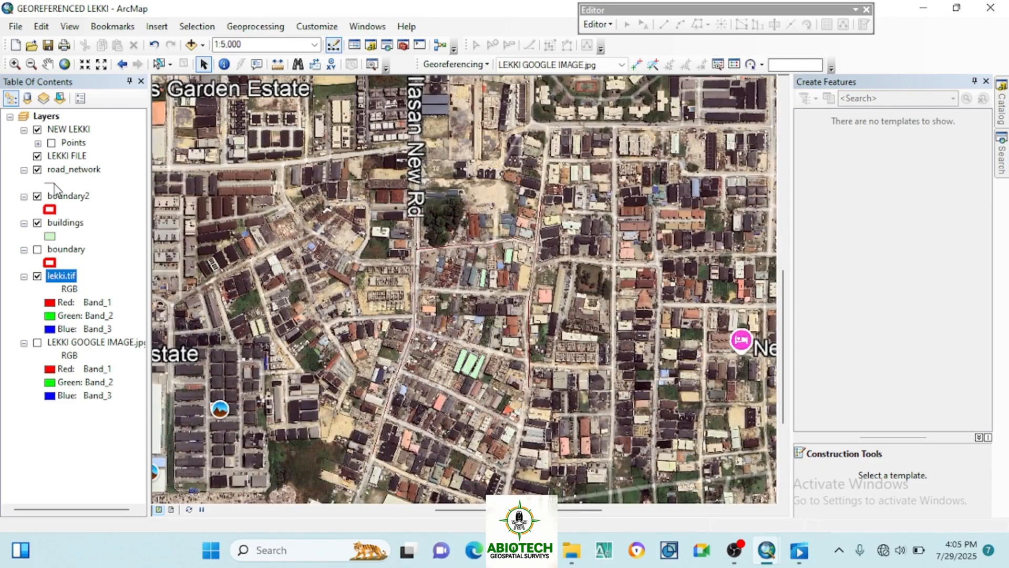
click(55, 184)
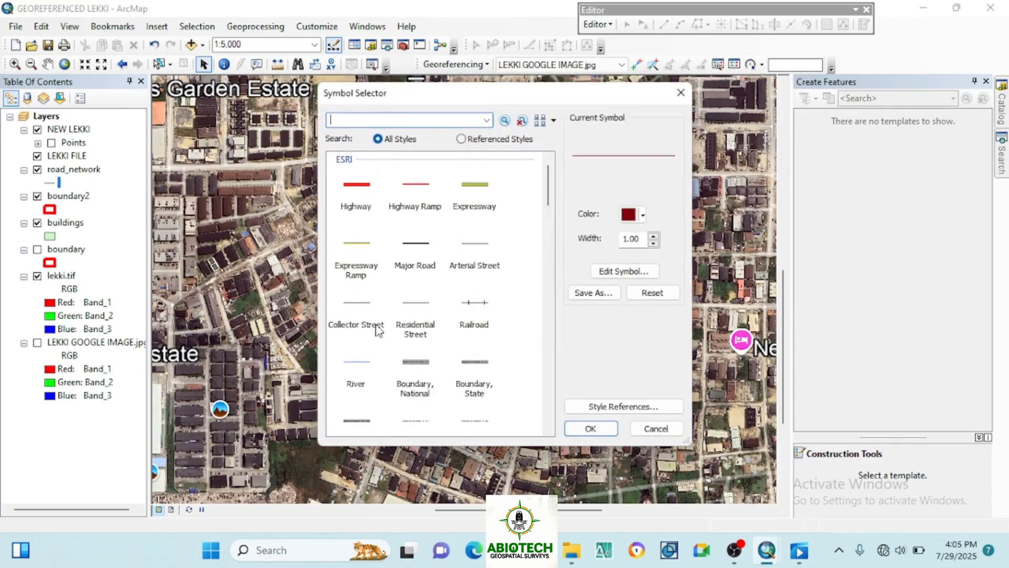
click(411, 244)
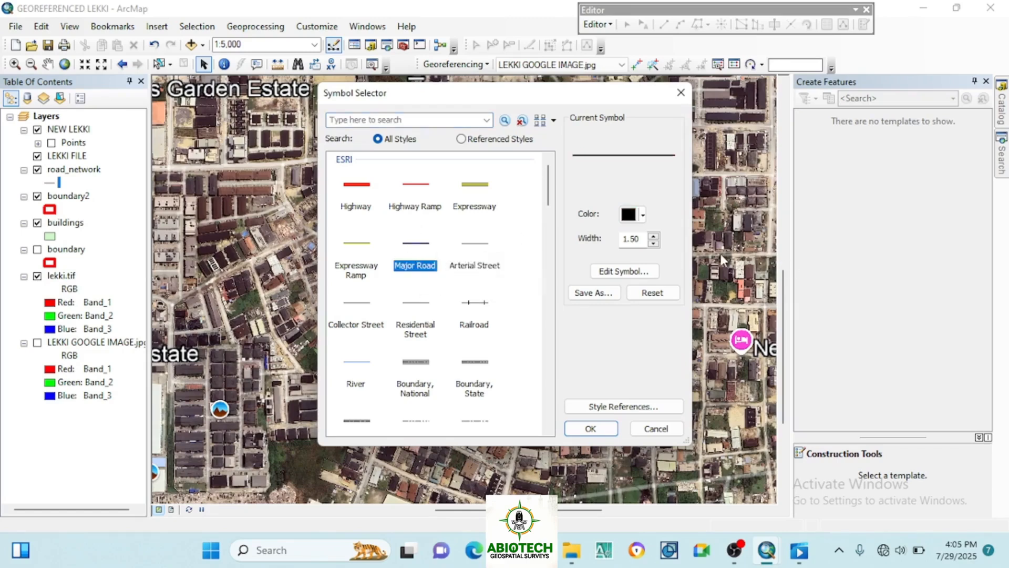
click(654, 236)
click(653, 236)
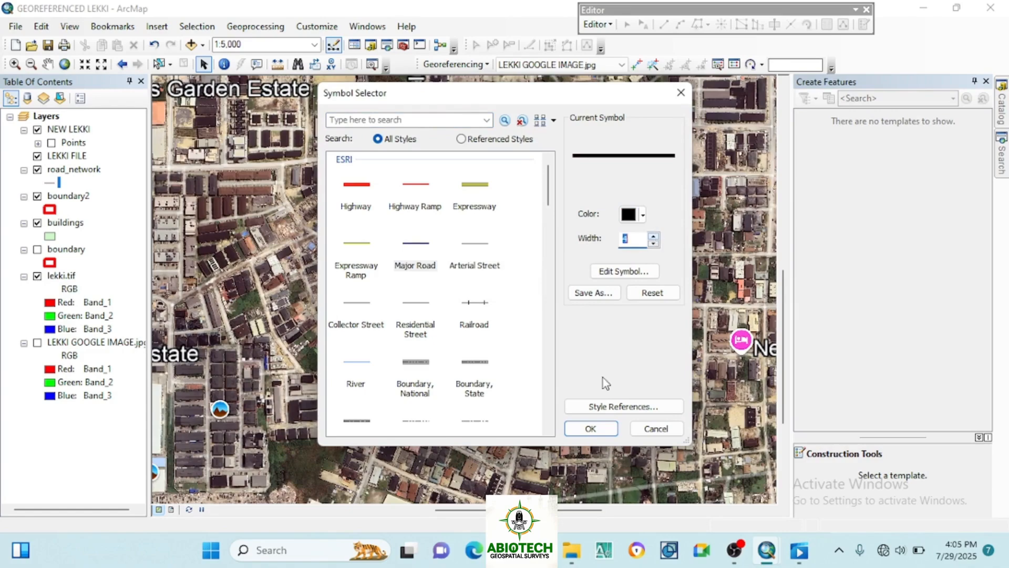
click(587, 428)
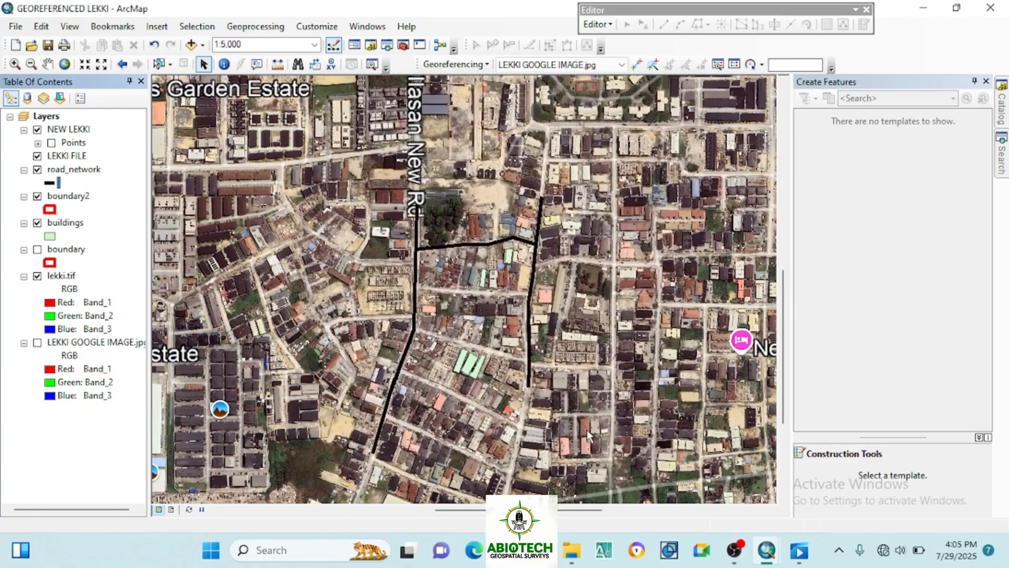
Change the buildings layer's fill color to orange-red
scroll(479, 289, down, 2)
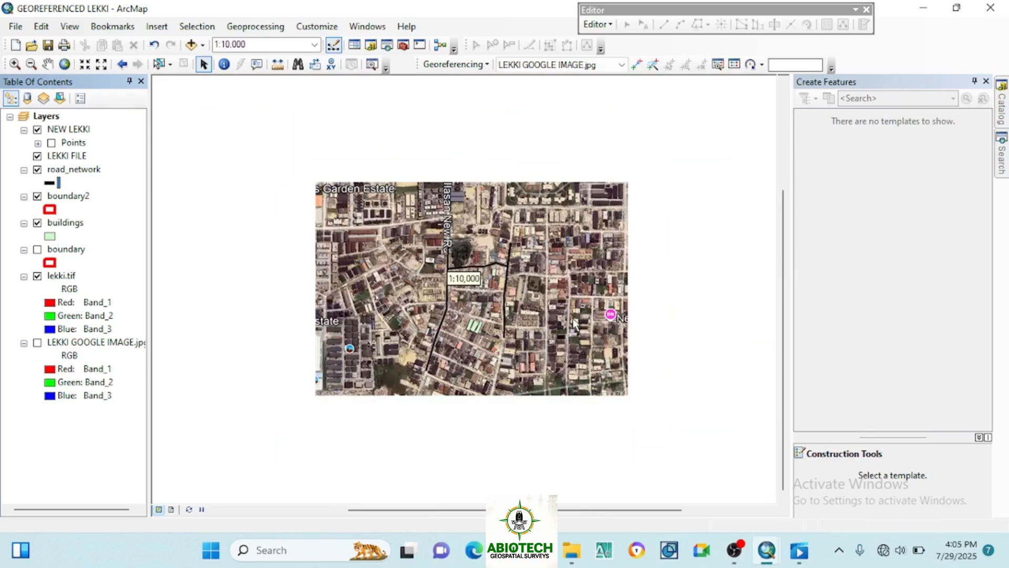
scroll(492, 334, up, 2)
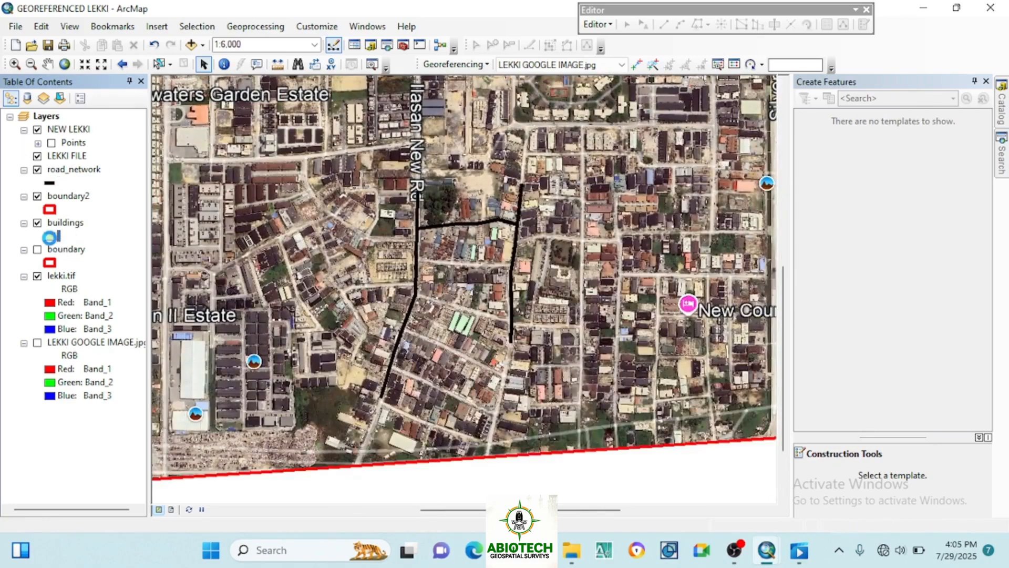
click(50, 236)
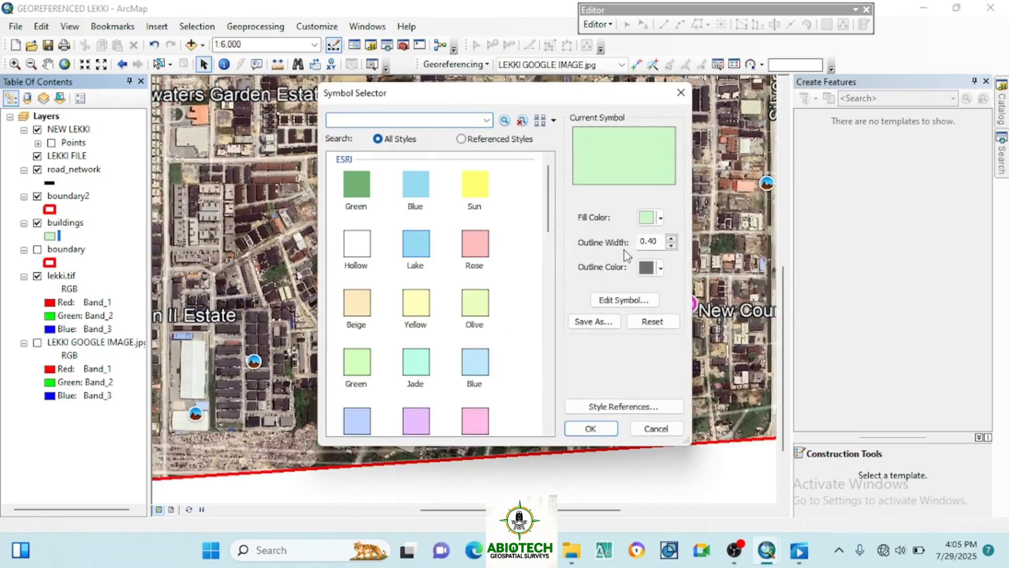
click(655, 217)
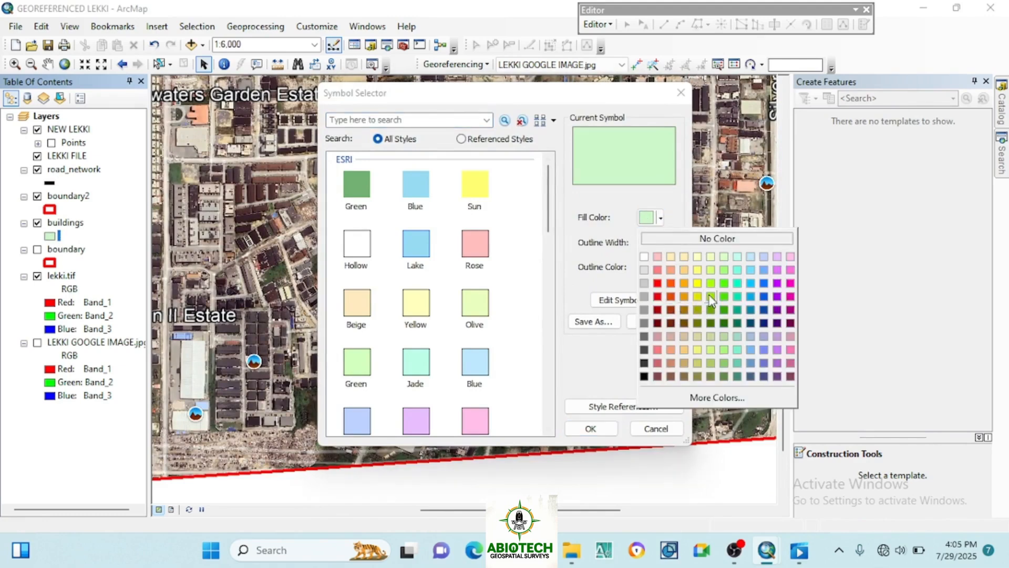
click(658, 323)
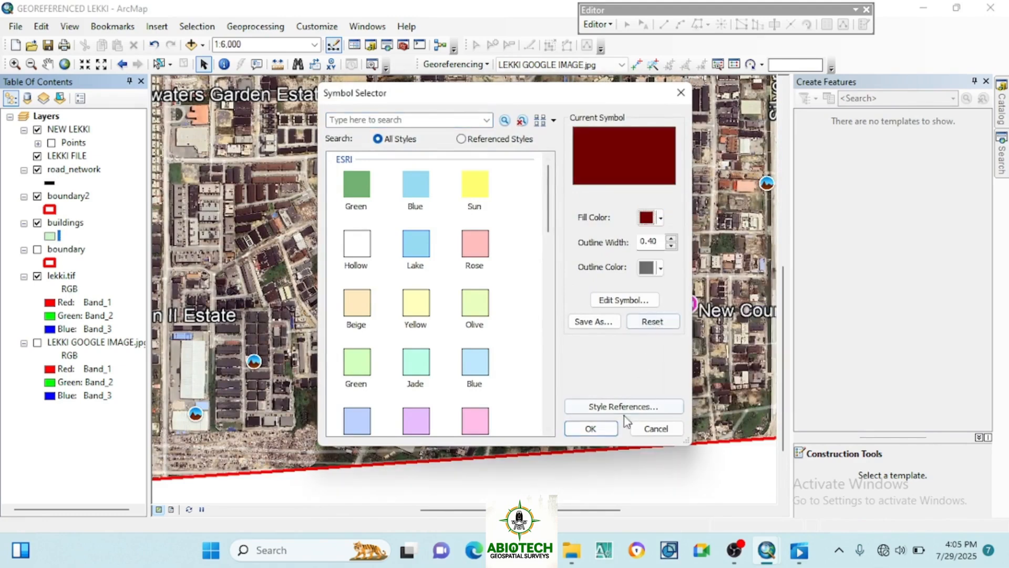
click(655, 218)
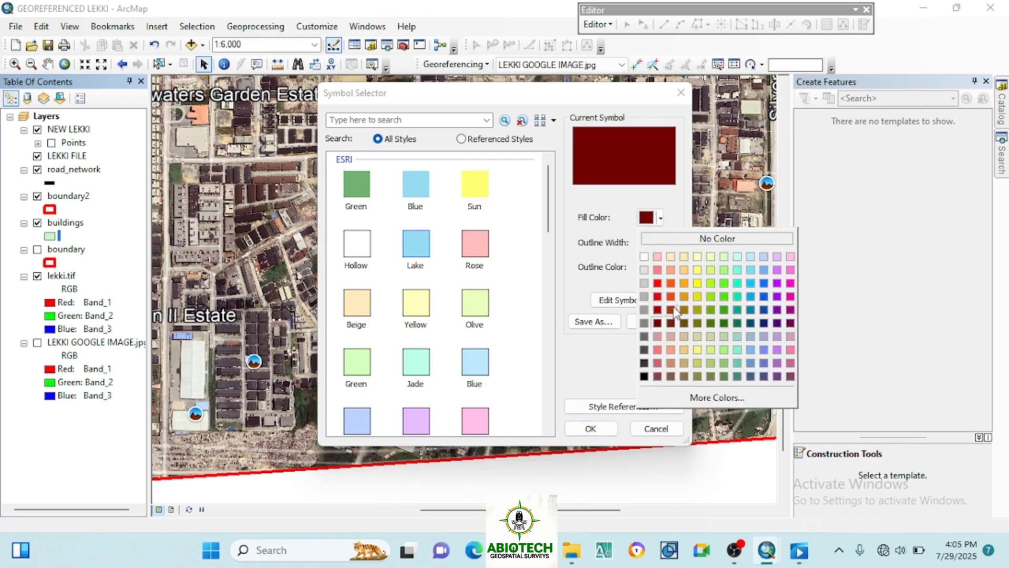
click(672, 297)
click(589, 428)
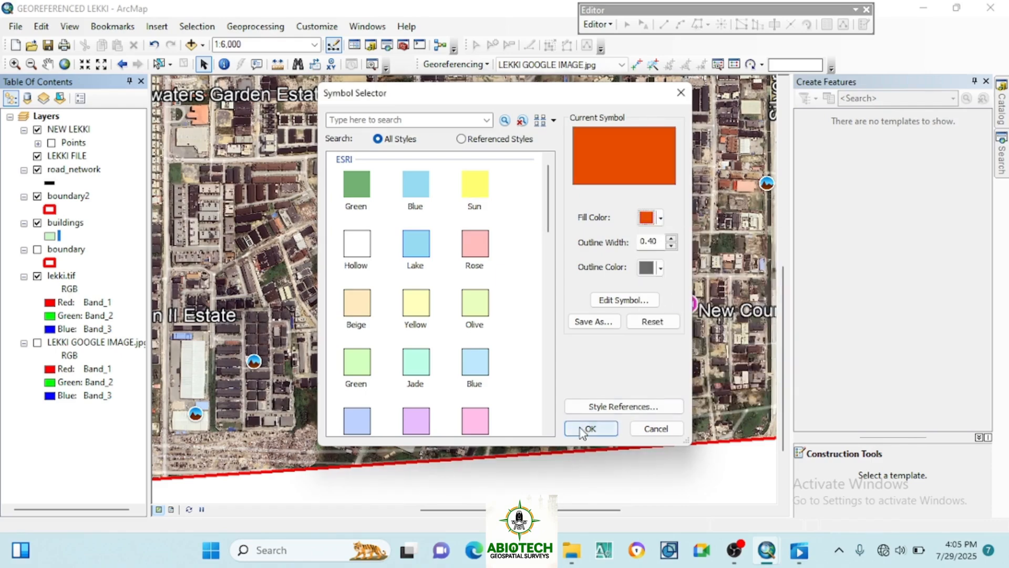
Hide the lekki.tif image to examine the digitized roads and buildings within the boundary, and show the image again to compare them
scroll(515, 318, down, 2)
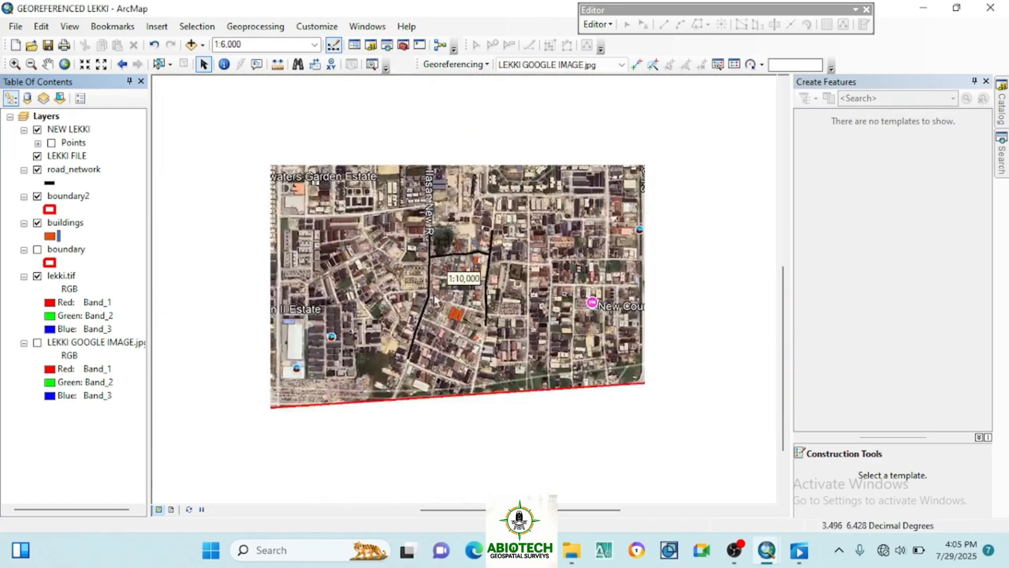
click(36, 276)
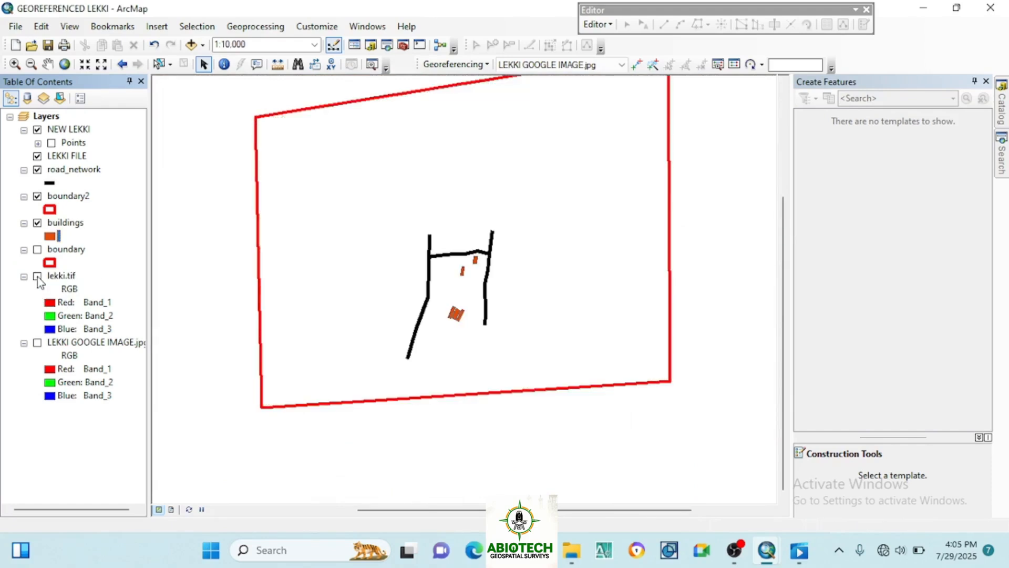
scroll(446, 259, up, 2)
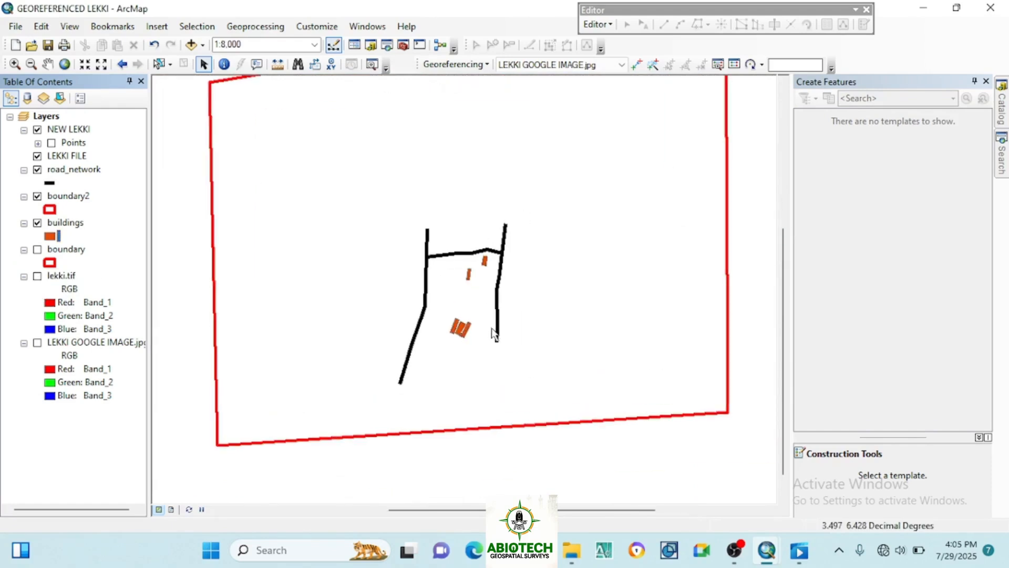
scroll(497, 323, up, 2)
scroll(492, 334, down, 2)
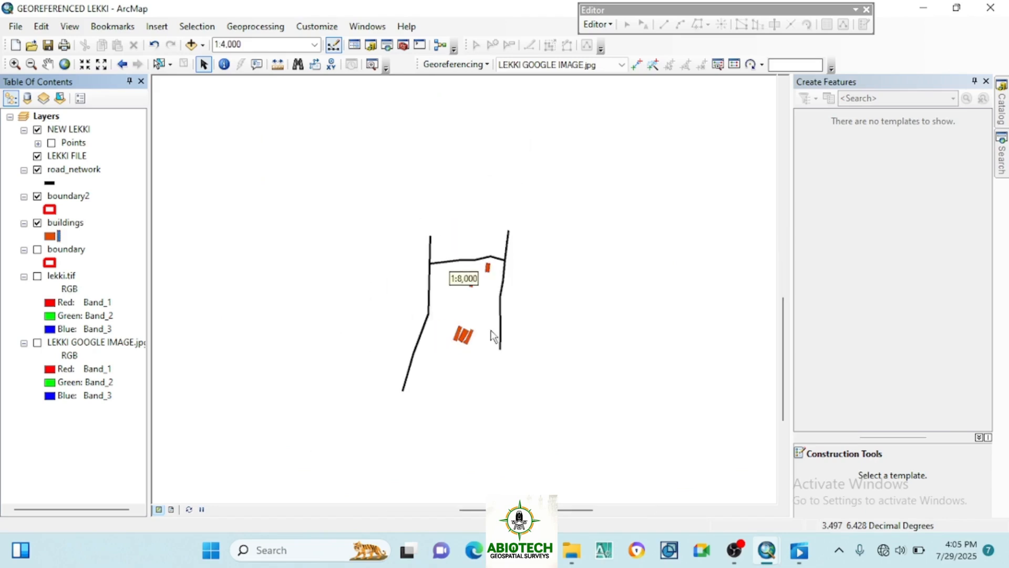
click(37, 276)
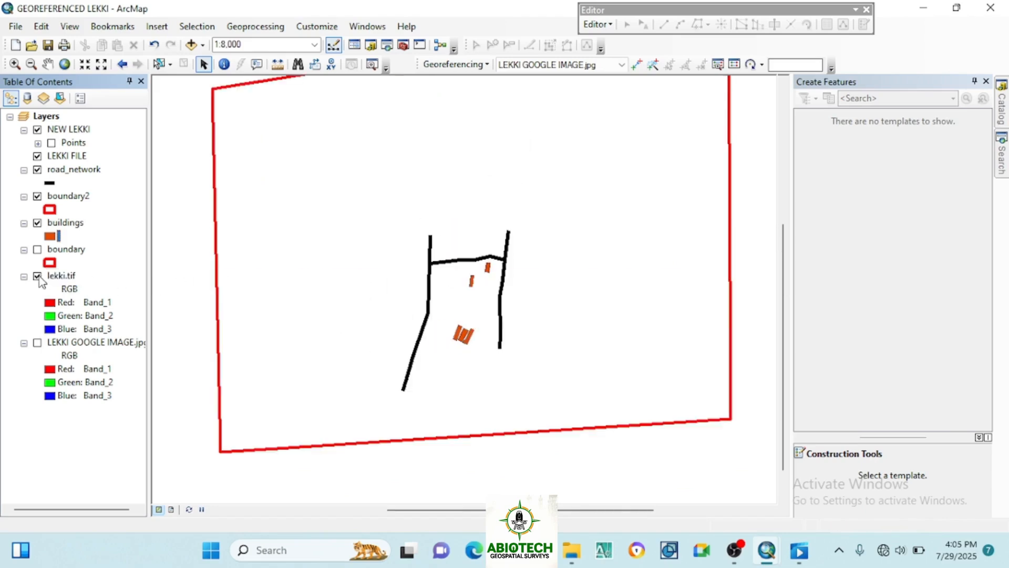
scroll(496, 301, down, 2)
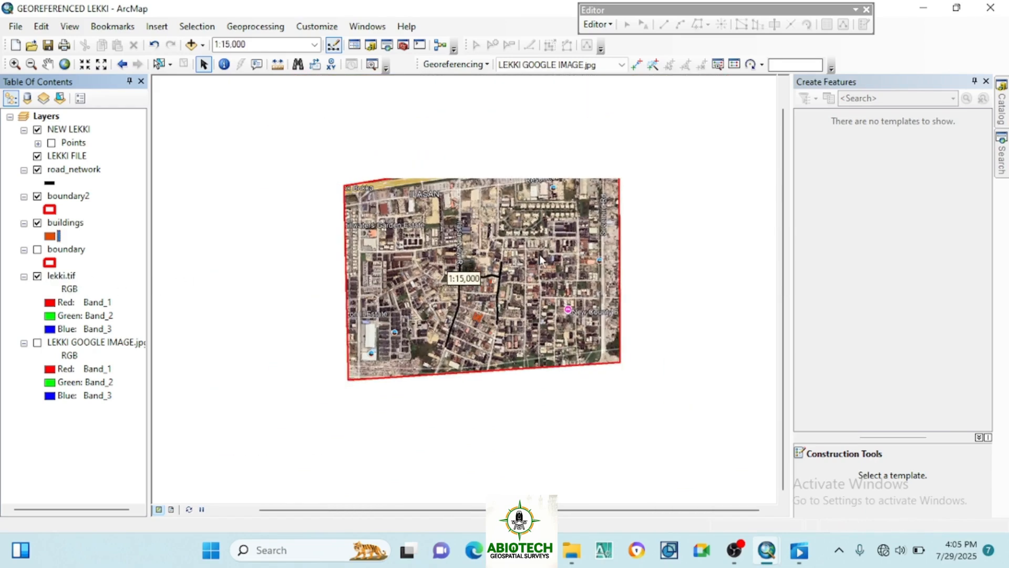
scroll(444, 171, up, 2)
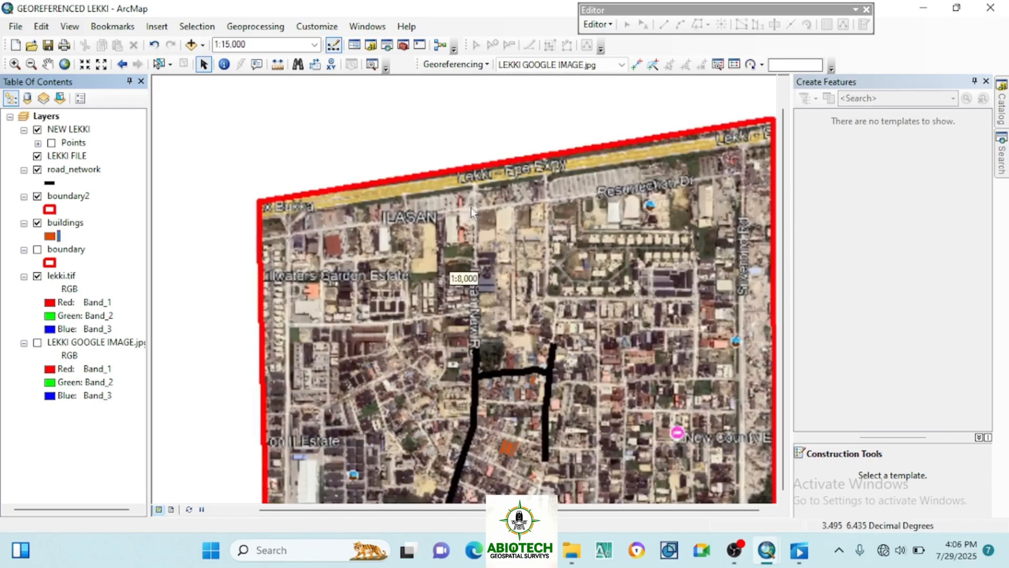
scroll(472, 211, down, 1)
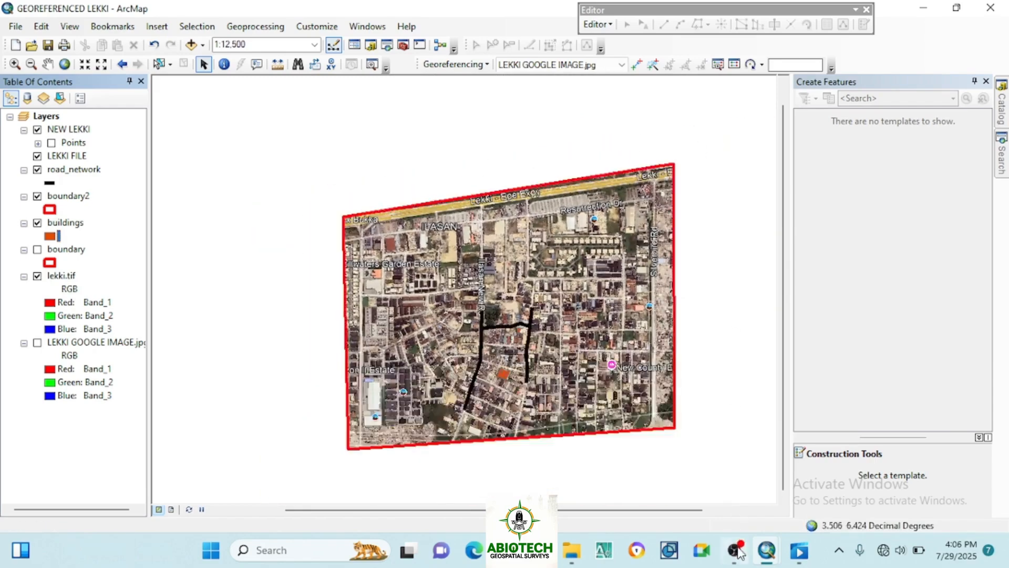